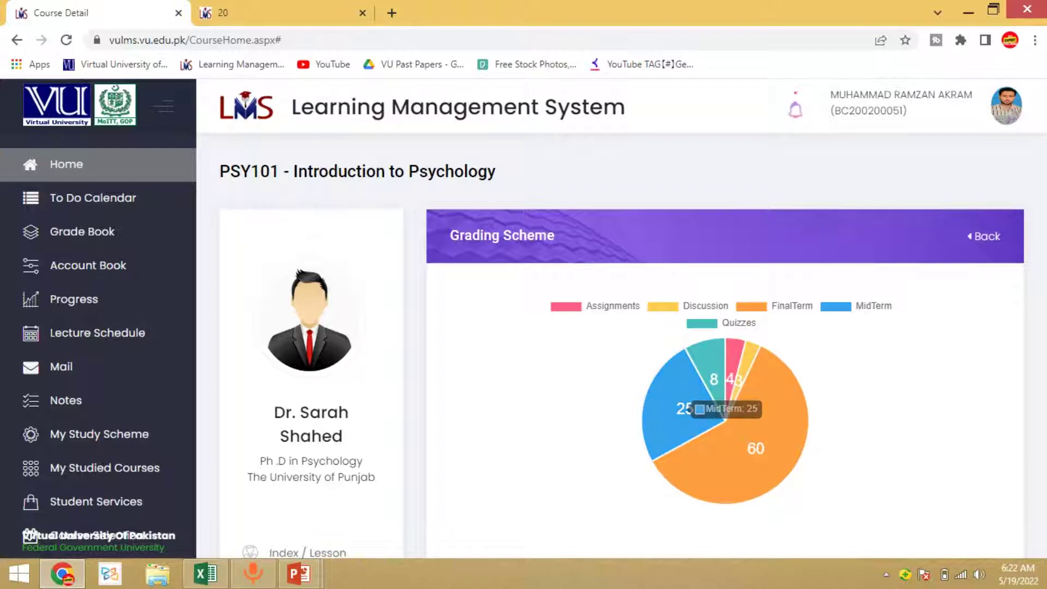
Switch to Excel and examine the PSY-101 table and its assessment types on the Marks Tracker sheet
{"action": "left_click", "coordinate": [205, 573]}
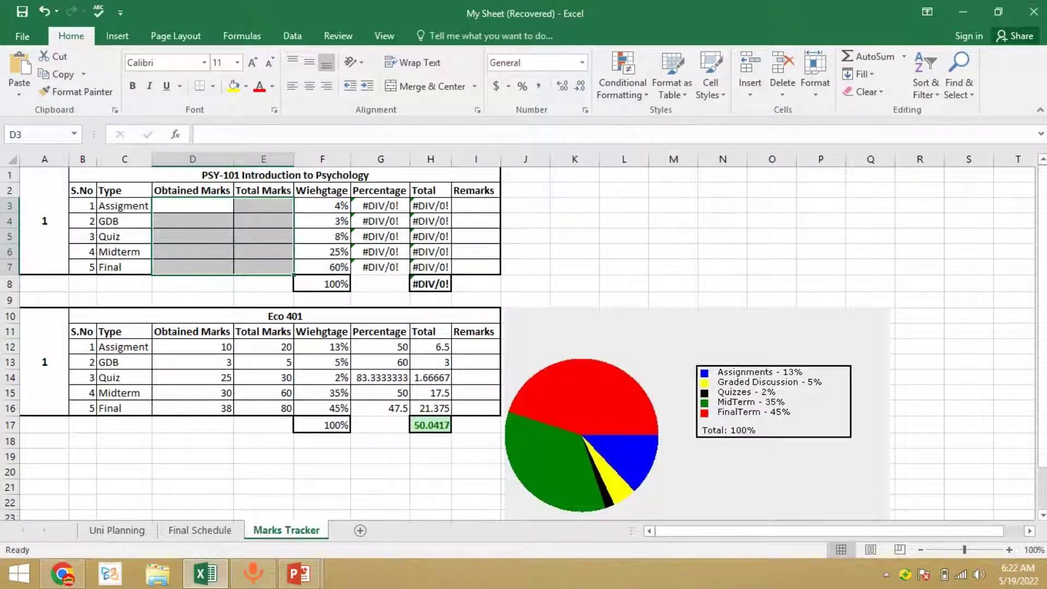
{"action": "left_click", "coordinate": [285, 175]}
{"action": "left_click_drag", "start_coordinate": [45, 221], "coordinate": [474, 299]}
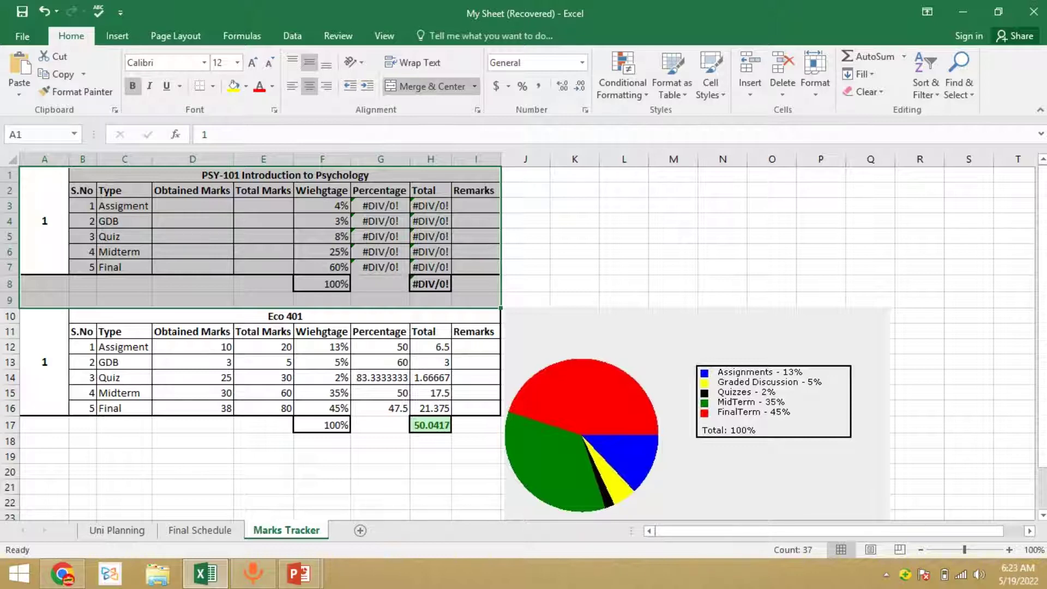
{"action": "left_click_drag", "start_coordinate": [285, 175], "coordinate": [284, 268]}
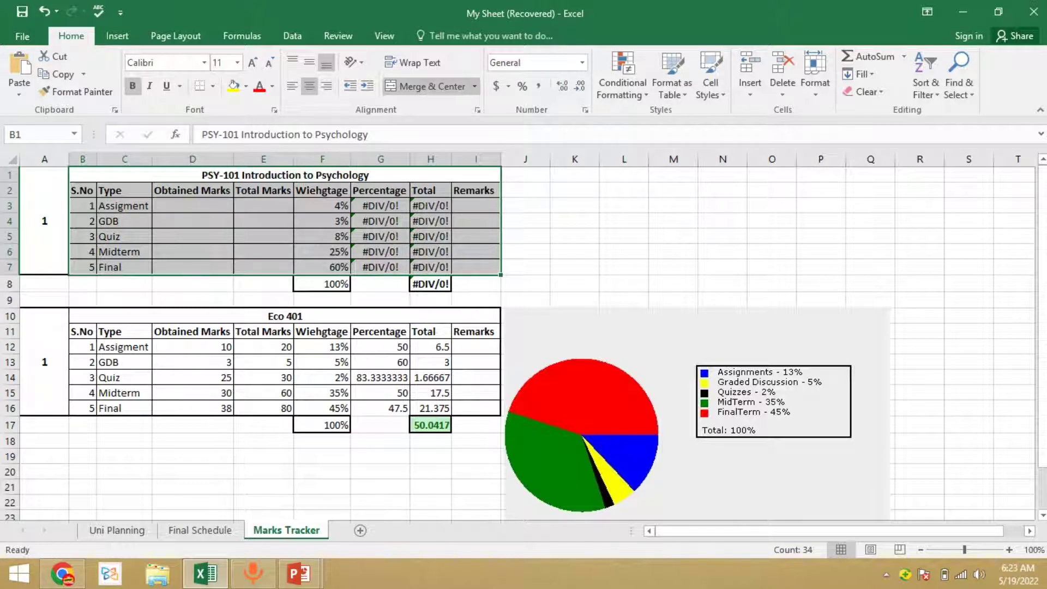
{"action": "left_click", "coordinate": [322, 205]}
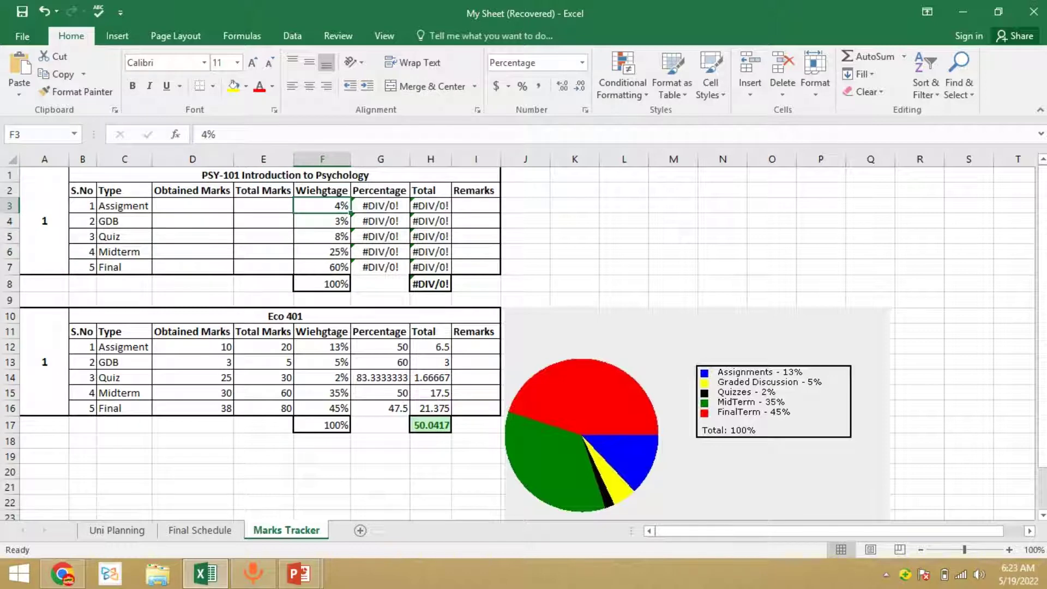
{"action": "left_click_drag", "start_coordinate": [81, 191], "coordinate": [96, 268]}
{"action": "left_click_drag", "start_coordinate": [124, 206], "coordinate": [124, 269]}
{"action": "left_click", "coordinate": [124, 206]}
{"action": "left_click", "coordinate": [125, 221]}
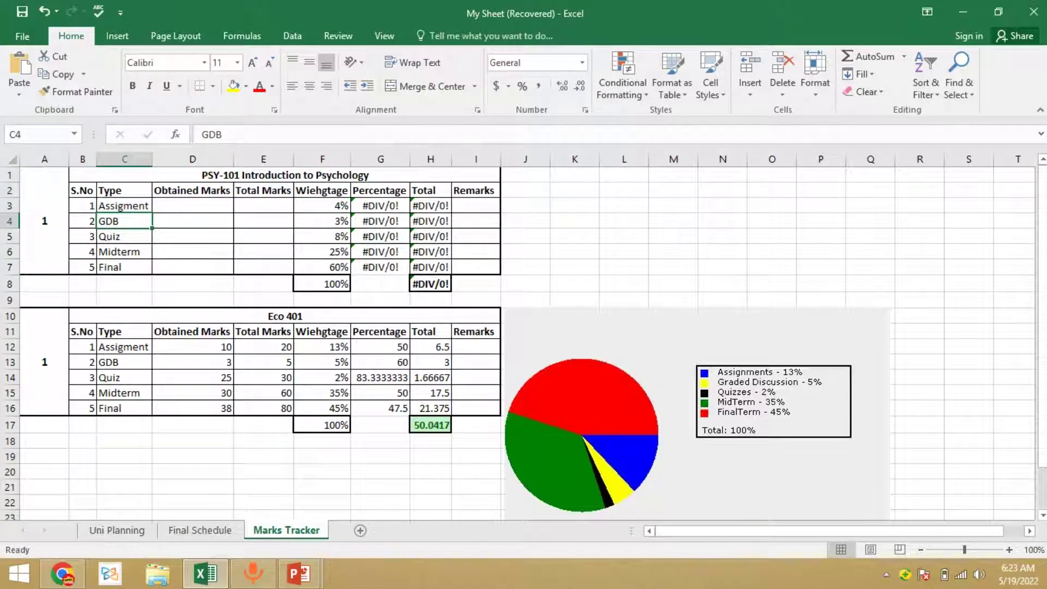
Examine the PSY-101 table's obtained marks, total marks, weightage, percentage and total columns
{"action": "triple_click", "coordinate": [215, 190]}
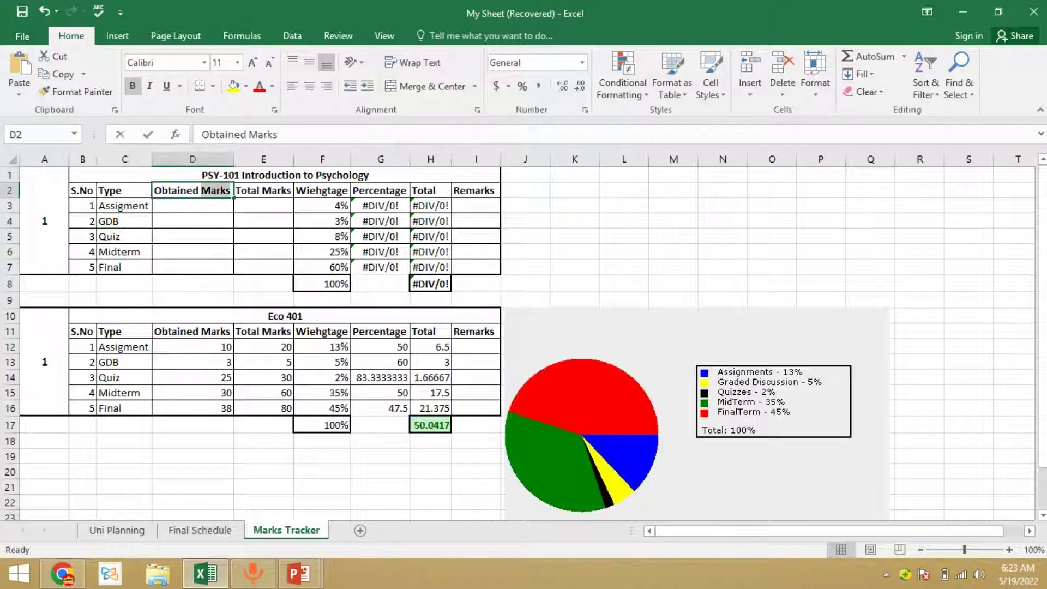
{"action": "left_click", "coordinate": [192, 221]}
{"action": "left_click", "coordinate": [192, 205]}
{"action": "left_click", "coordinate": [264, 206]}
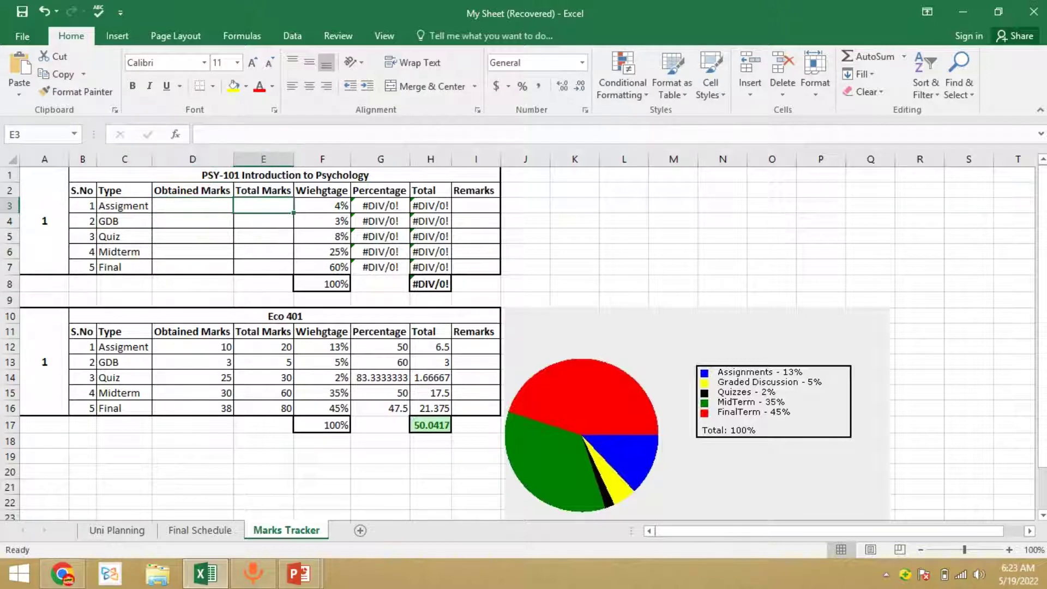
{"action": "left_click", "coordinate": [192, 206]}
{"action": "left_click", "coordinate": [264, 206]}
{"action": "left_click_drag", "start_coordinate": [322, 190], "coordinate": [323, 267]}
{"action": "left_click_drag", "start_coordinate": [380, 205], "coordinate": [430, 267]}
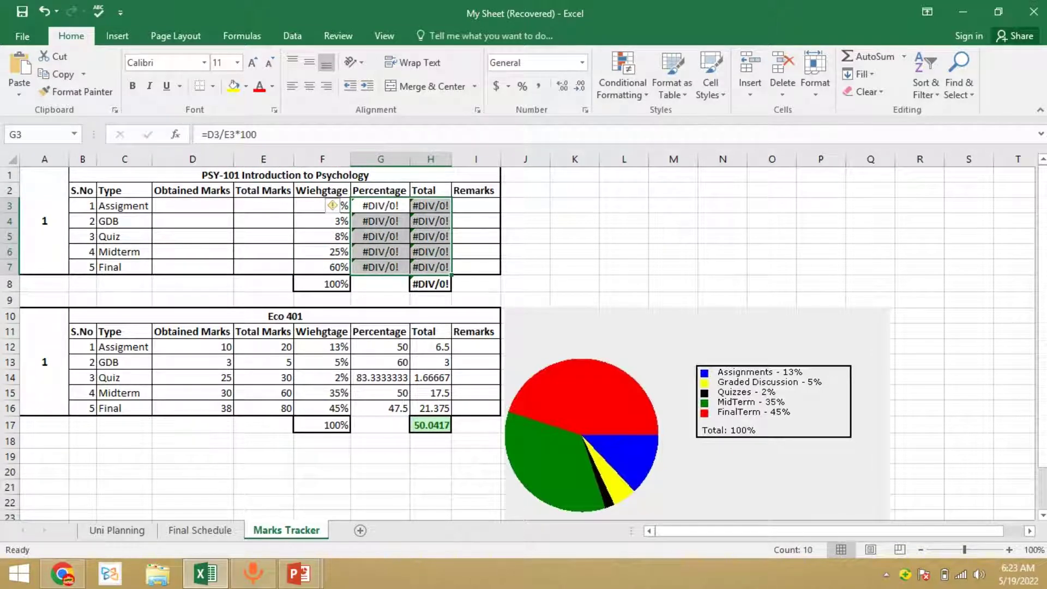
{"action": "left_click_drag", "start_coordinate": [264, 205], "coordinate": [264, 267]}
{"action": "left_click_drag", "start_coordinate": [192, 206], "coordinate": [193, 266]}
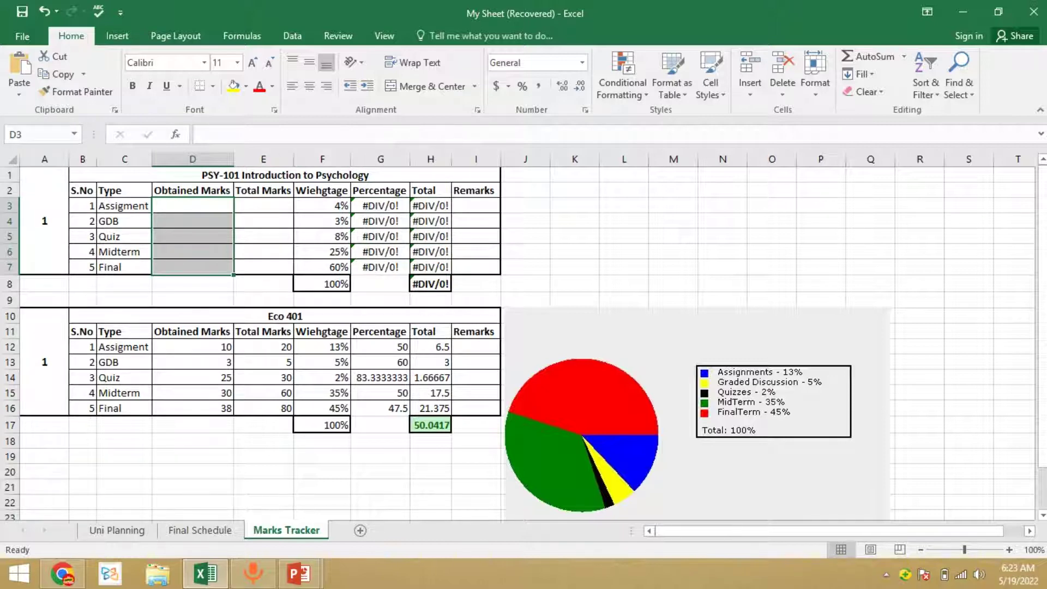
{"action": "left_click", "coordinate": [322, 205]}
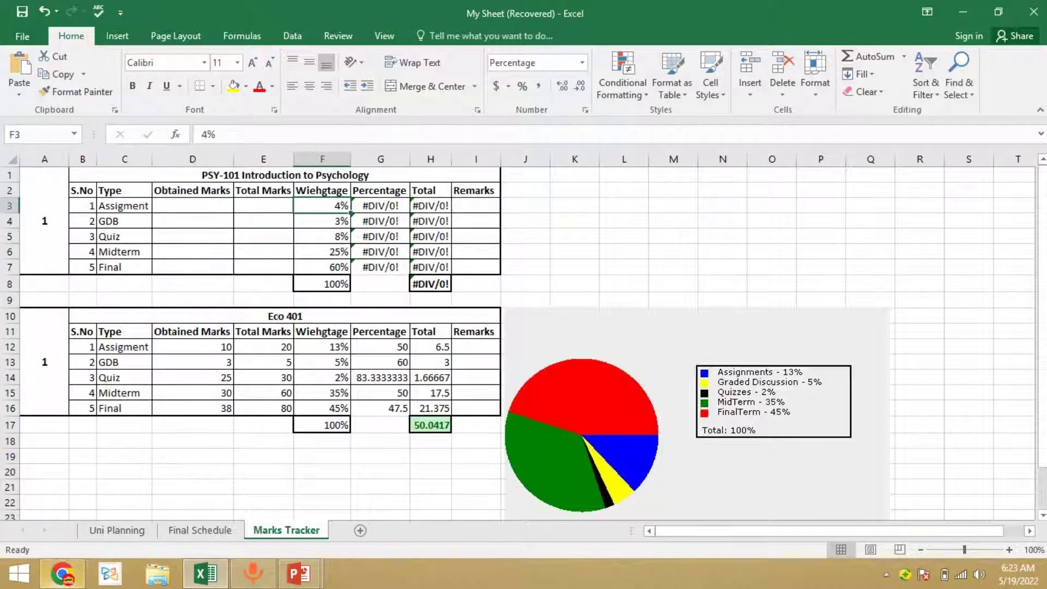
Switch to the browser and check the category weights in the PSY101 Grading Scheme chart
{"action": "left_click", "coordinate": [62, 573]}
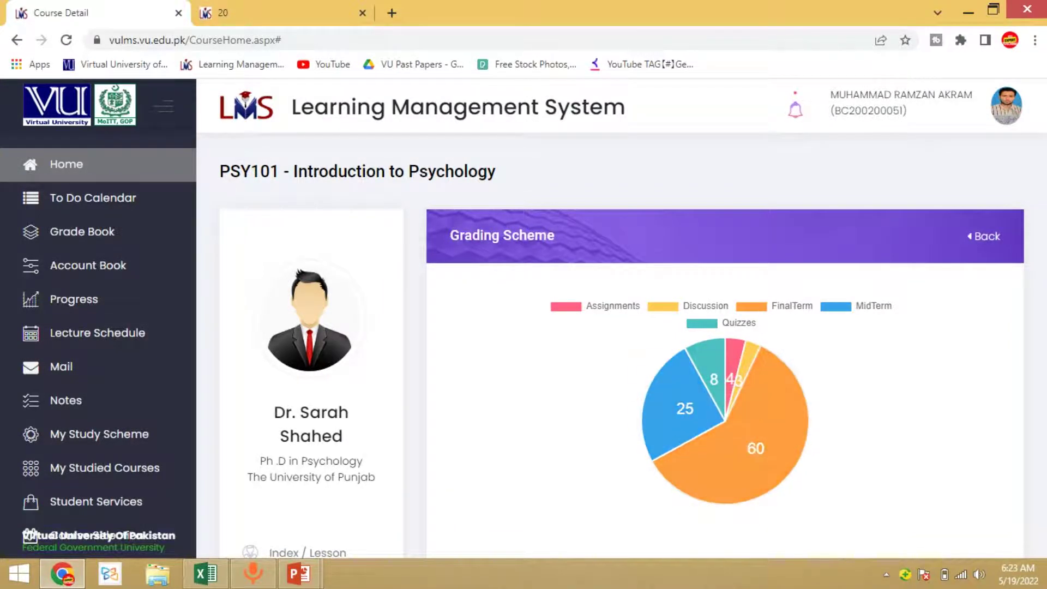
{"action": "left_click", "coordinate": [205, 572]}
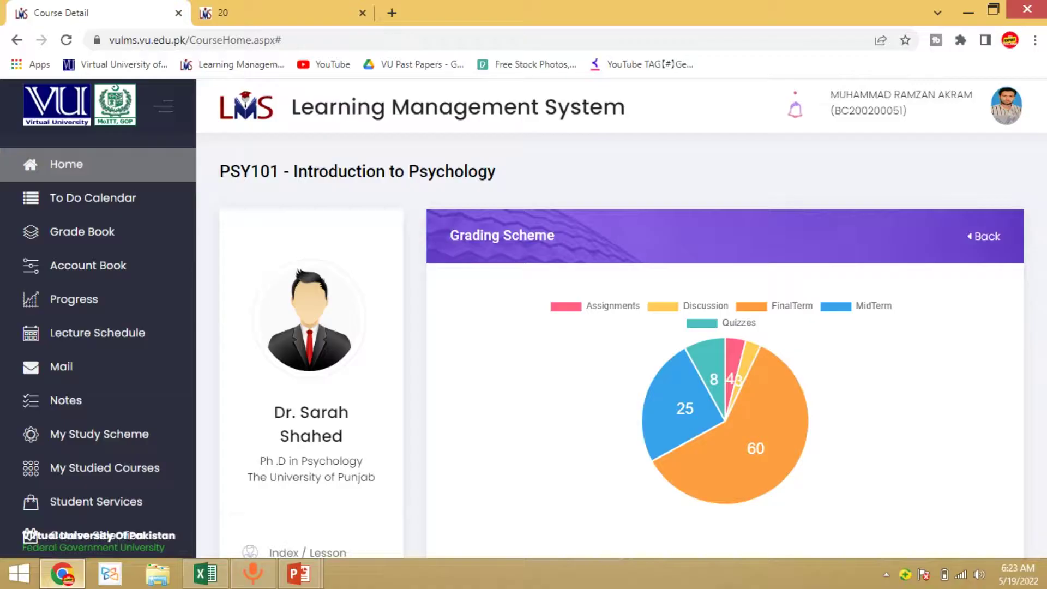
{"action": "left_click", "coordinate": [63, 573]}
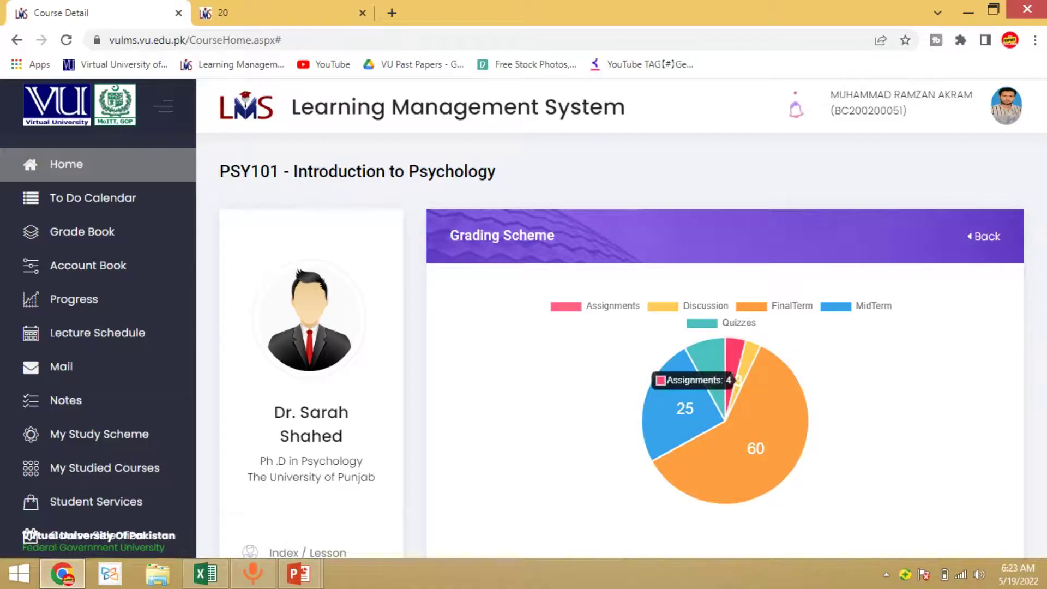
{"action": "mouse_move", "coordinate": [709, 371]}
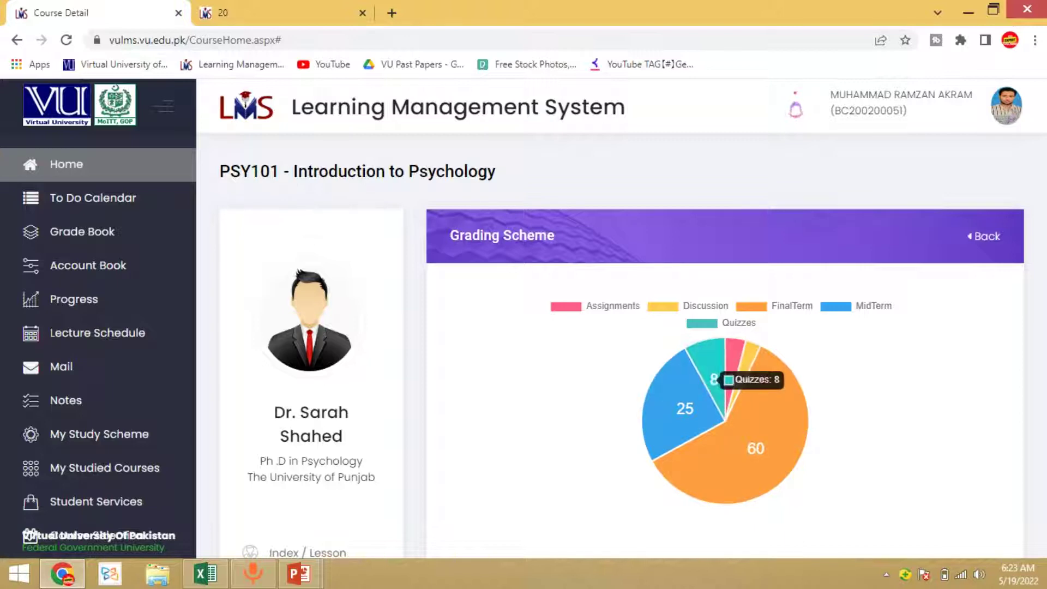
{"action": "mouse_move", "coordinate": [678, 435]}
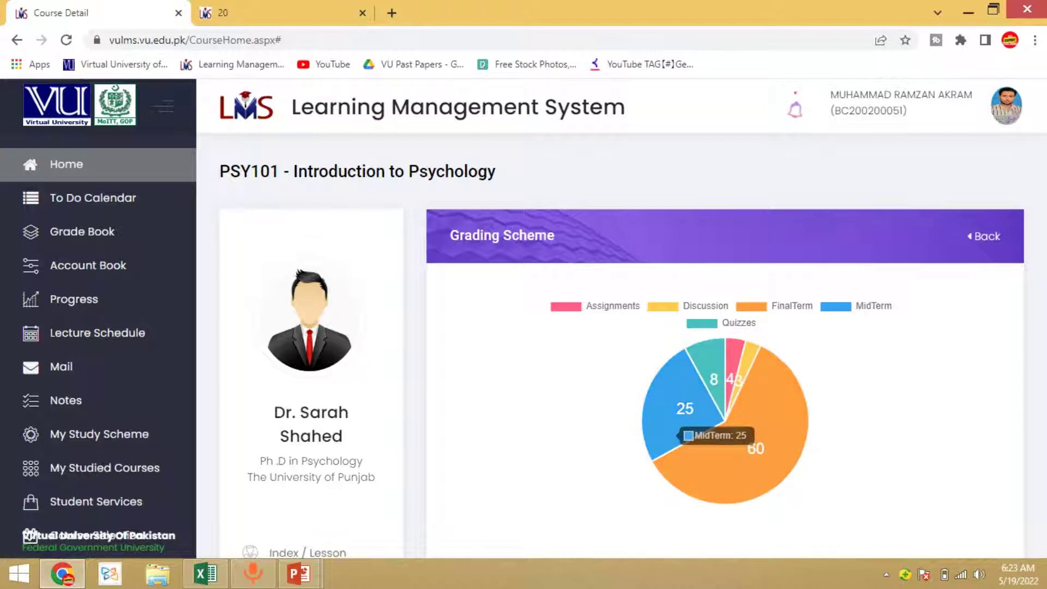
Return to Excel and inspect the PSY-101 weightage values and the sum formula beneath them
{"action": "left_click", "coordinate": [205, 573]}
{"action": "left_click_drag", "start_coordinate": [322, 206], "coordinate": [327, 267]}
{"action": "double_click", "coordinate": [314, 284]}
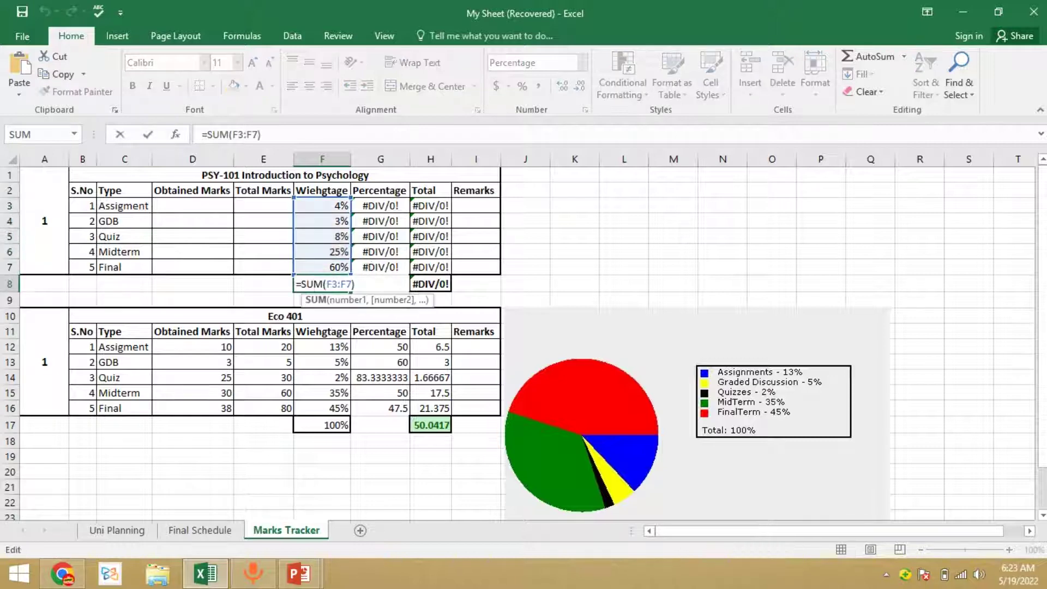
{"action": "key", "text": "Return"}
Set the GDB total marks in the PSY-101 table to 5
{"action": "key", "text": "Up"}
{"action": "key", "text": "Up"}
{"action": "key", "text": "Up"}
{"action": "key", "text": "Up"}
{"action": "key", "text": "Up"}
{"action": "key", "text": "Up"}
{"action": "key", "text": "Left"}
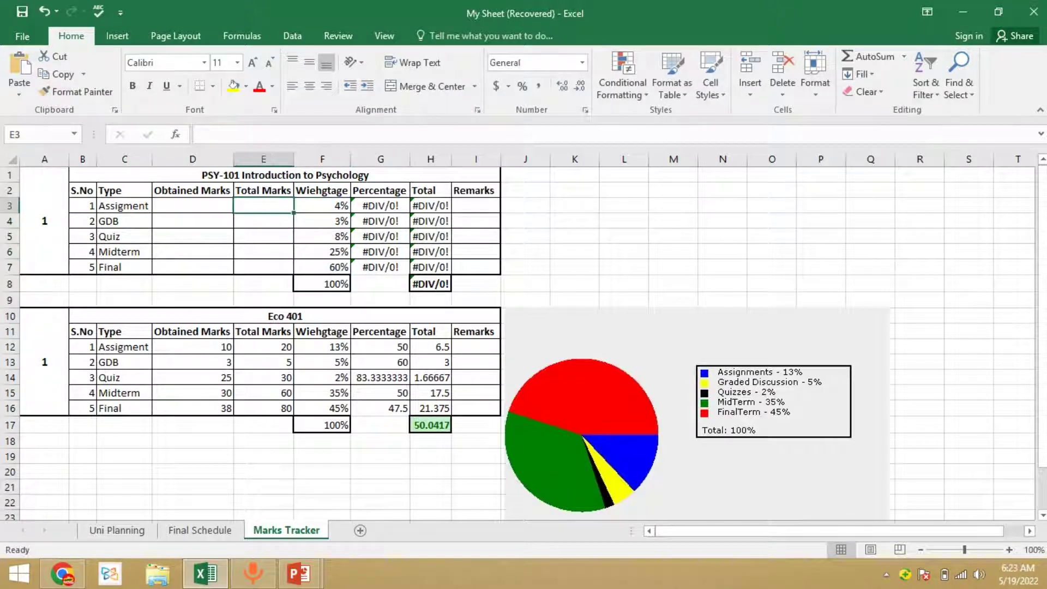
{"action": "key", "text": "Down"}
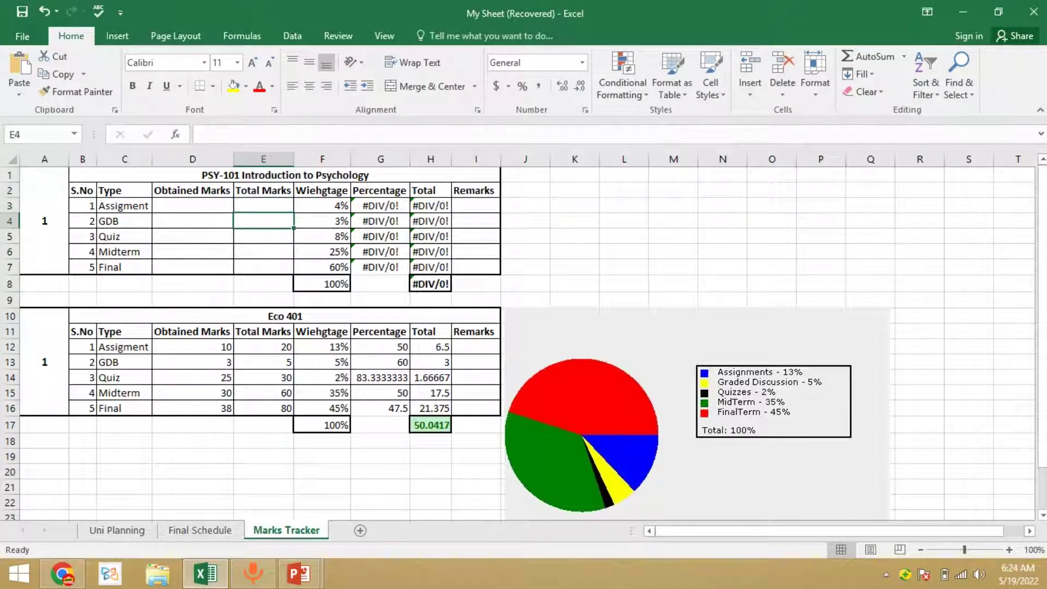
{"action": "type", "text": "5"}
{"action": "key", "text": "Return"}
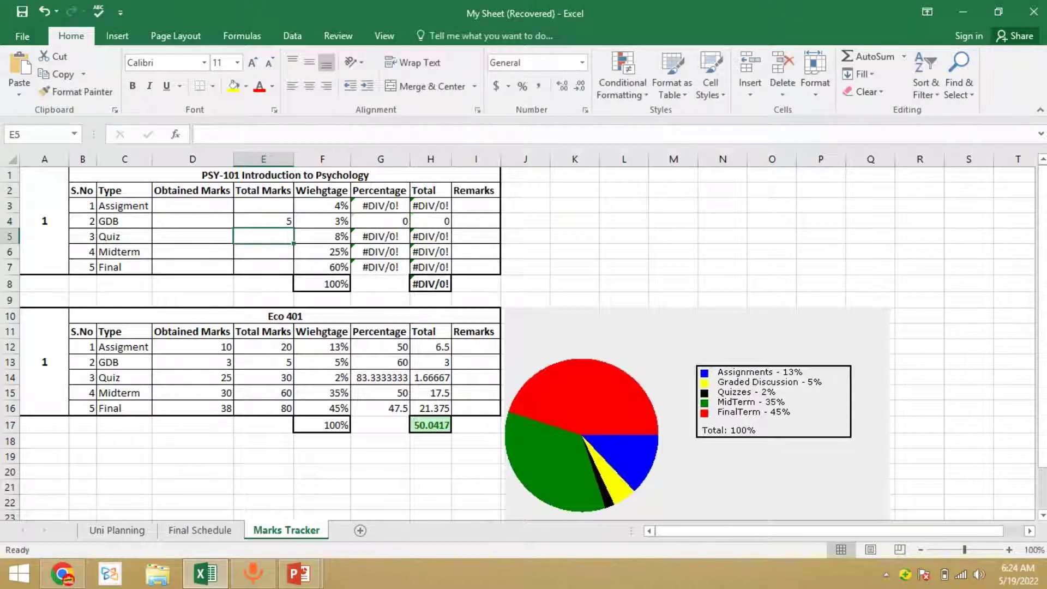
Check the GDB row's calculated cells and set its obtained marks in the PSY-101 table to 5
{"action": "key", "text": "Up"}
{"action": "key", "text": "Left"}
{"action": "key", "text": "Right"}
{"action": "key", "text": "Right"}
{"action": "key", "text": "Right"}
{"action": "key", "text": "Right"}
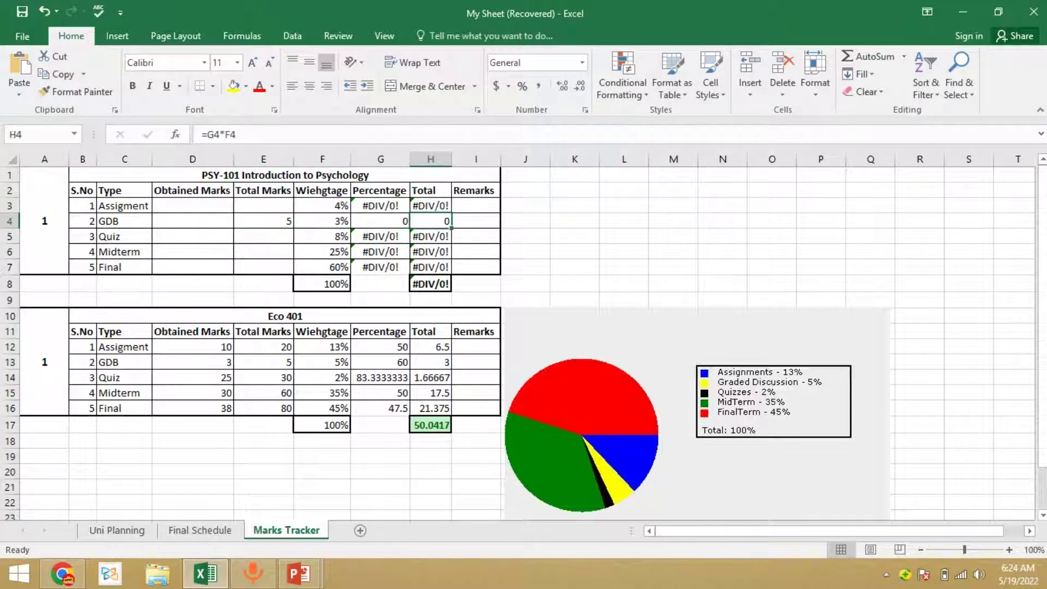
{"action": "key", "text": "Left"}
{"action": "key", "text": "Left"}
{"action": "key", "text": "Left"}
{"action": "key", "text": "Left"}
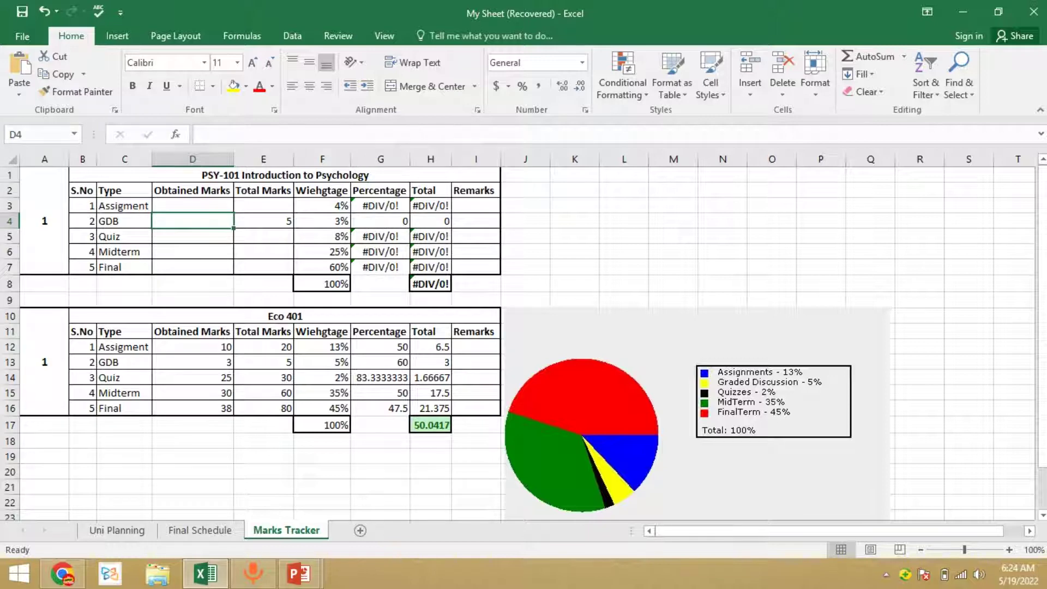
{"action": "type", "text": "5"}
{"action": "key", "text": "Return"}
Examine the weightage, percentage and total cells of the PSY-101 GDB row and compare how they relate
{"action": "key", "text": "Up"}
{"action": "key", "text": "Right"}
{"action": "key", "text": "Right"}
{"action": "key", "text": "Right"}
{"action": "key", "text": "Right"}
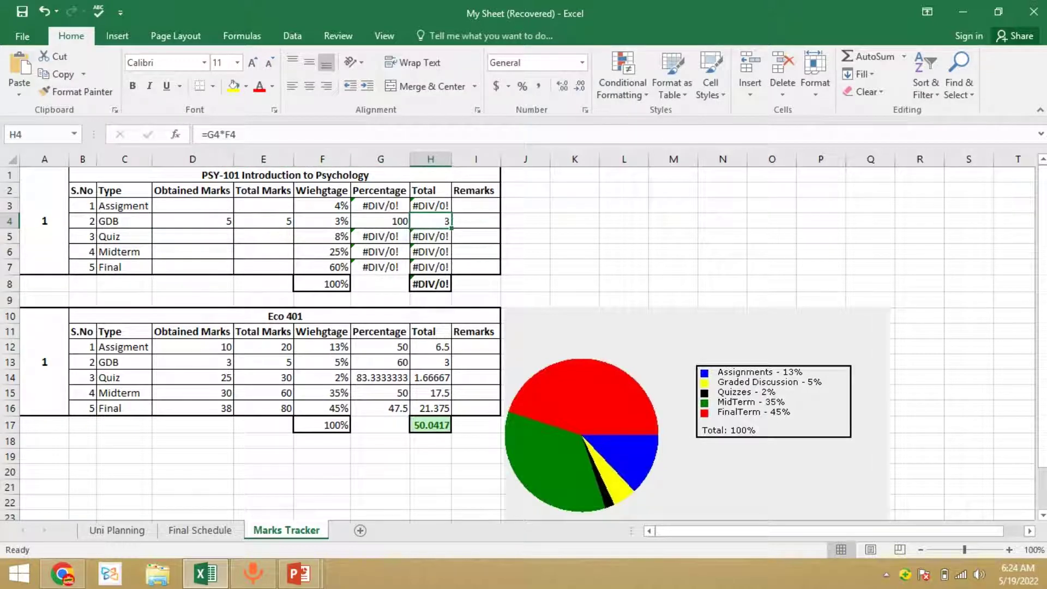
{"action": "key", "text": "Left"}
{"action": "key", "text": "Left"}
{"action": "key", "text": "Right"}
{"action": "key", "text": "Right"}
{"action": "key", "text": "Left"}
{"action": "key", "text": "Left"}
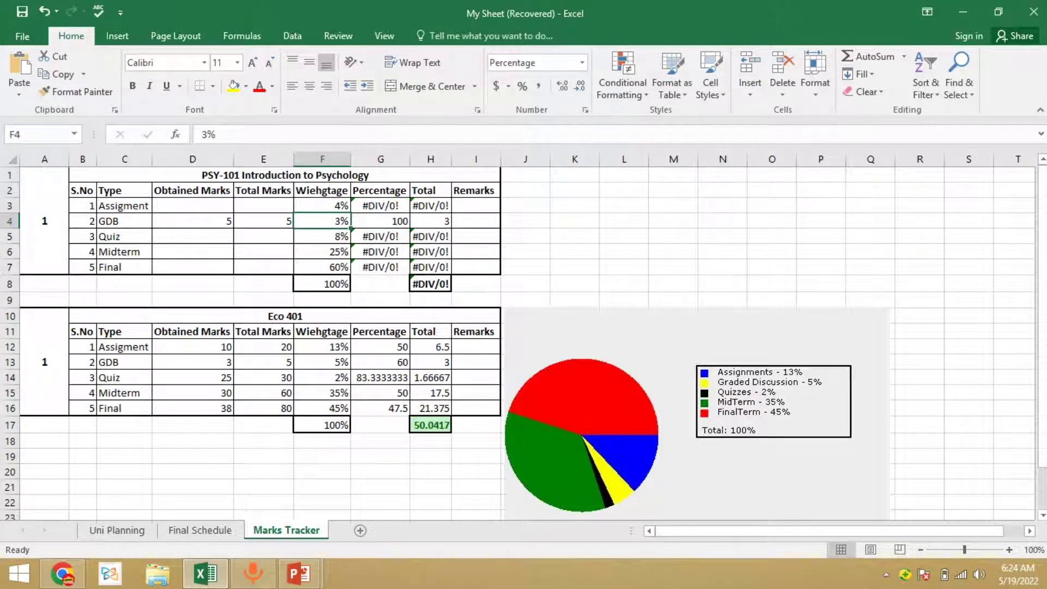
{"action": "key", "text": "Right"}
{"action": "key", "text": "Right"}
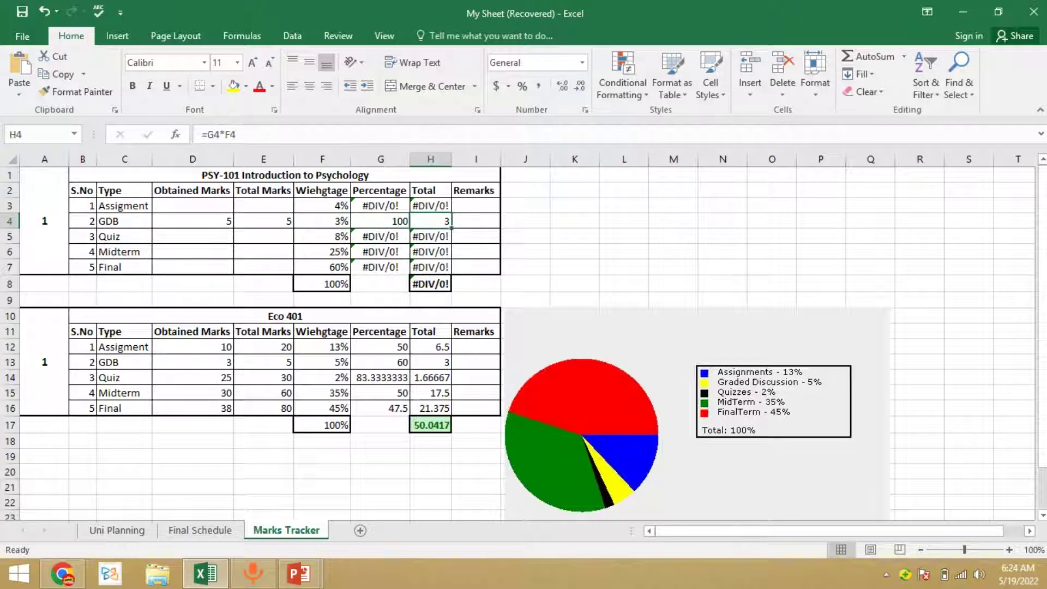
{"action": "key", "text": "Left"}
{"action": "key", "text": "Left"}
{"action": "key", "text": "Right"}
{"action": "key", "text": "Right"}
{"action": "key", "text": "Left"}
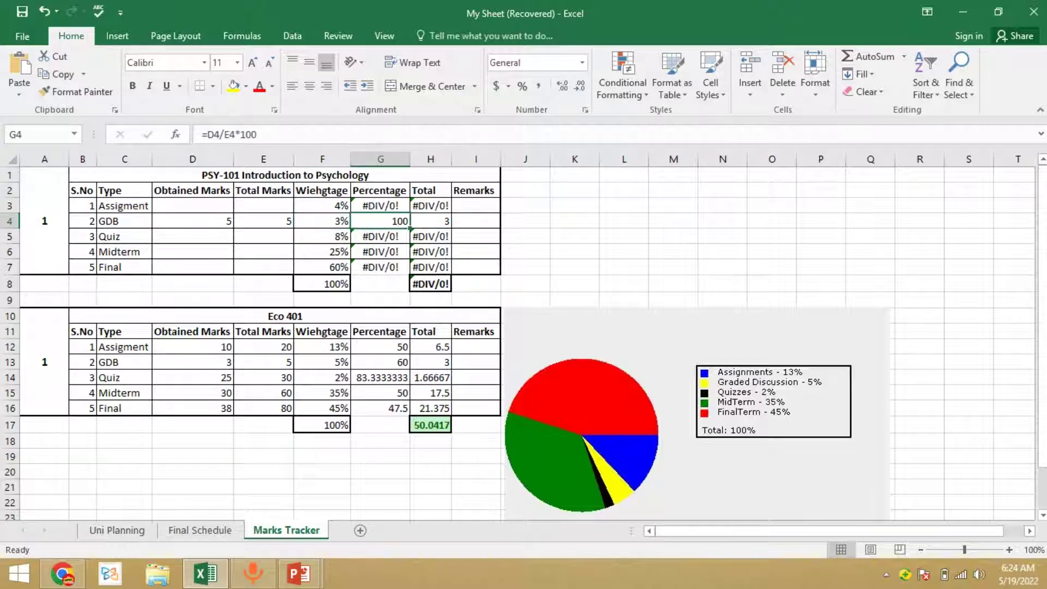
Change the PSY-101 GDB obtained marks to 4 and check the row's percentage and total
{"action": "key", "text": "Left"}
{"action": "key", "text": "Left"}
{"action": "key", "text": "Left"}
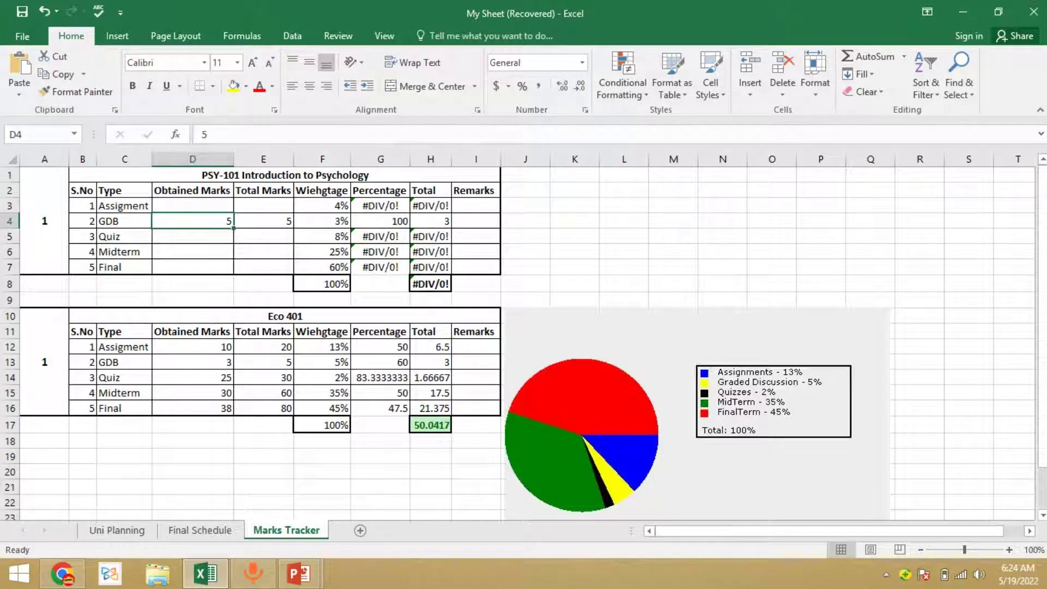
{"action": "type", "text": "4"}
{"action": "key", "text": "Right"}
{"action": "key", "text": "Right"}
{"action": "key", "text": "Right"}
{"action": "key", "text": "Left"}
{"action": "key", "text": "Right"}
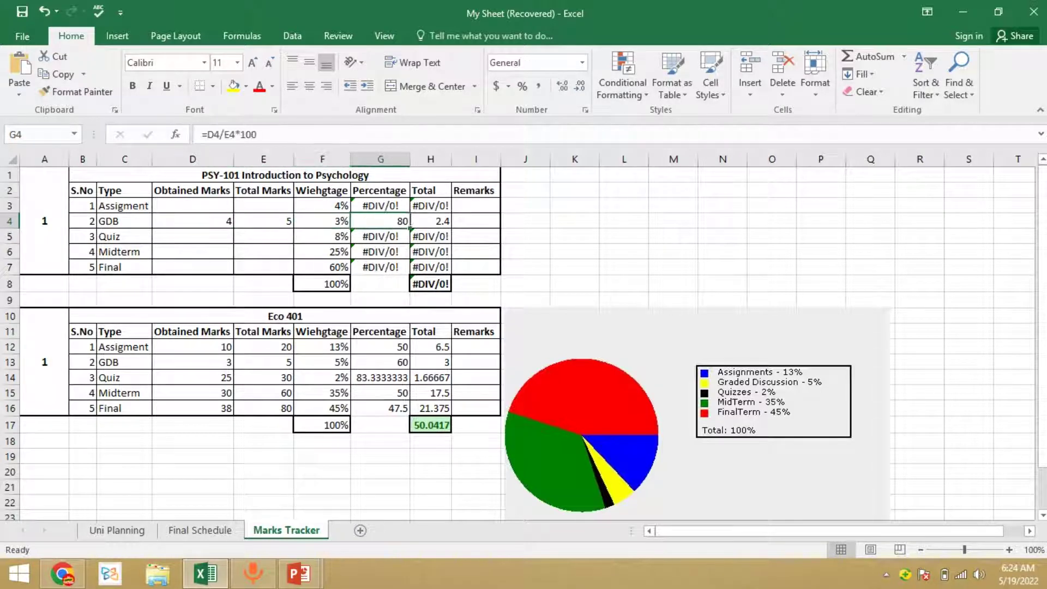
{"action": "key", "text": "Right"}
{"action": "key", "text": "Right"}
Change the PSY-101 GDB obtained marks to 1 and check the recalculated total
{"action": "key", "text": "Left"}
{"action": "key", "text": "Left"}
{"action": "key", "text": "Left"}
{"action": "key", "text": "Left"}
{"action": "key", "text": "Left"}
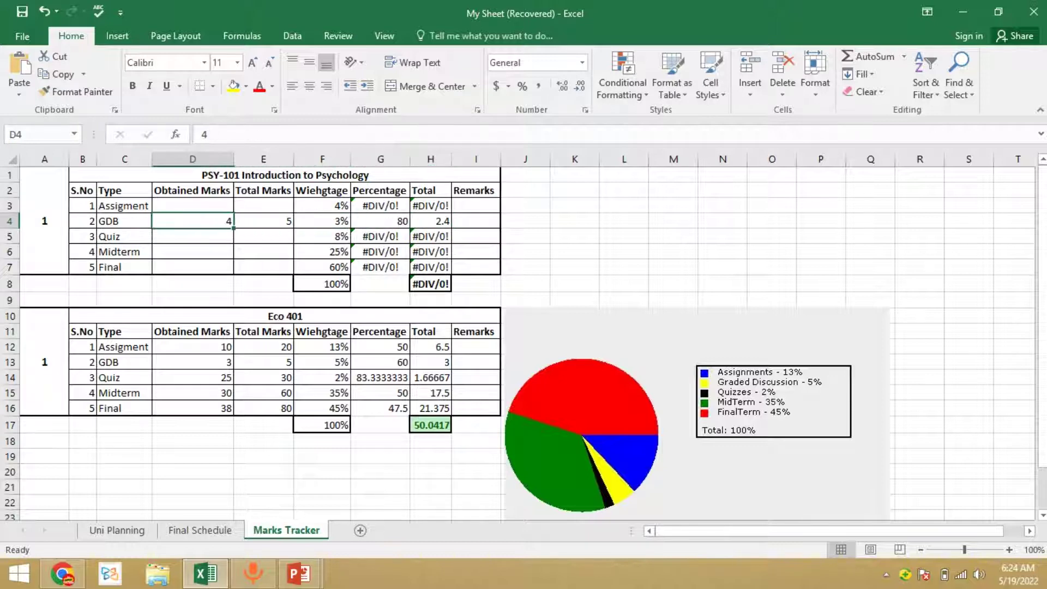
{"action": "type", "text": "1"}
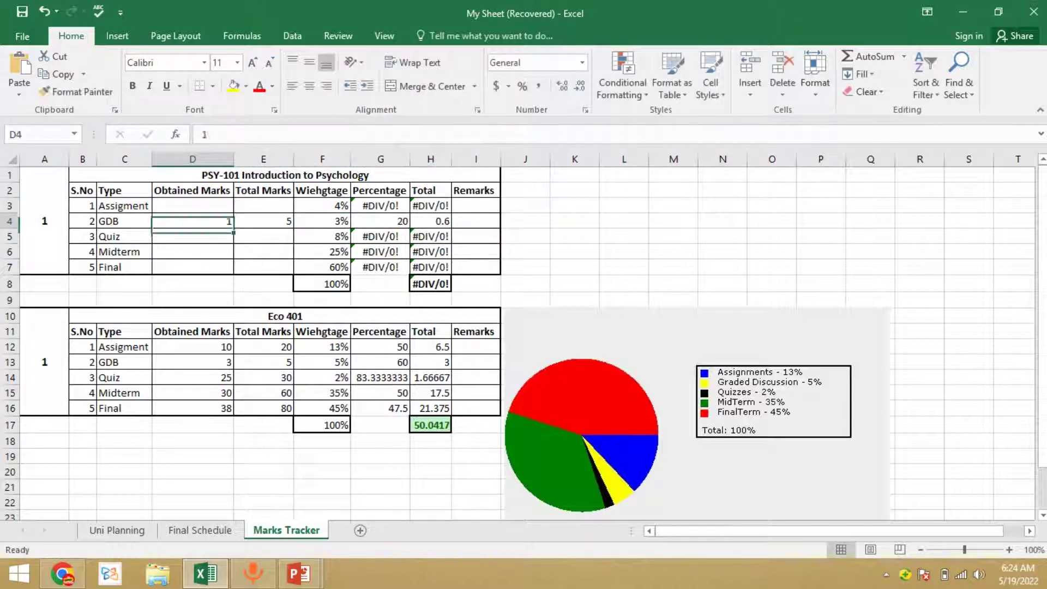
{"action": "key", "text": "Right"}
{"action": "key", "text": "Right"}
{"action": "key", "text": "Right"}
{"action": "key", "text": "Right"}
Change the PSY-101 GDB obtained marks to 2
{"action": "key", "text": "Left"}
{"action": "key", "text": "Left"}
{"action": "key", "text": "Left"}
{"action": "key", "text": "Left"}
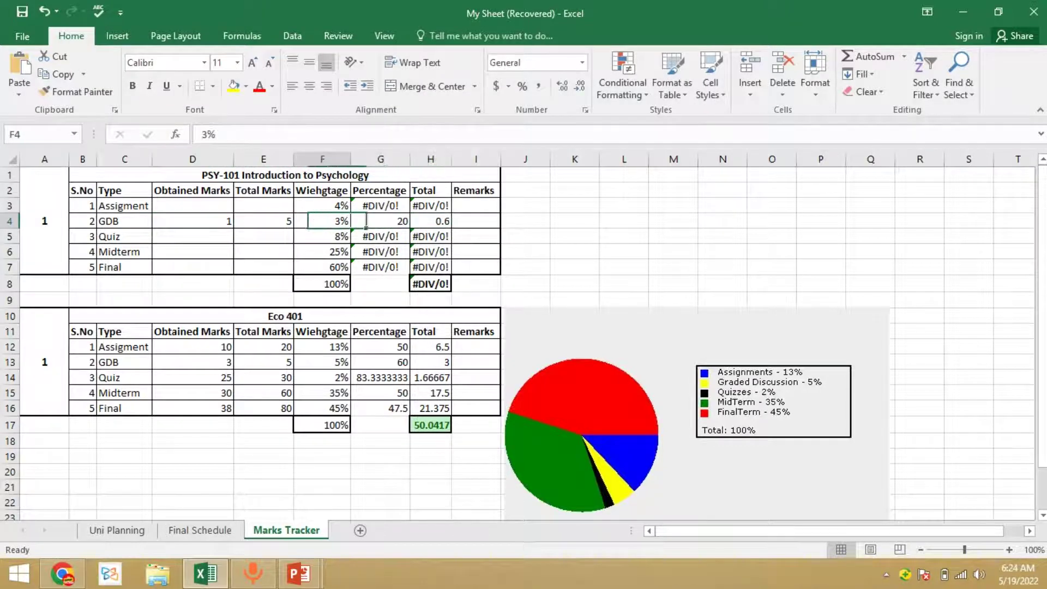
{"action": "type", "text": "2"}
{"action": "key", "text": "Down"}
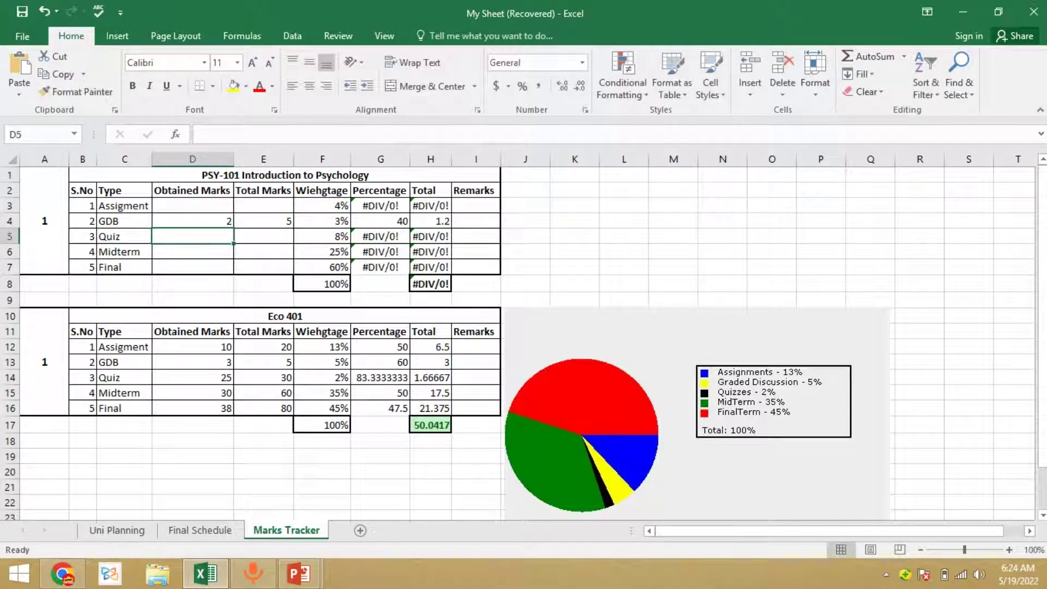
Set the PSY-101 GDB obtained marks back to 5 and review the row's weightage, percentage and total
{"action": "key", "text": "Up"}
{"action": "type", "text": "5"}
{"action": "key", "text": "Right"}
{"action": "key", "text": "Right"}
{"action": "key", "text": "Right"}
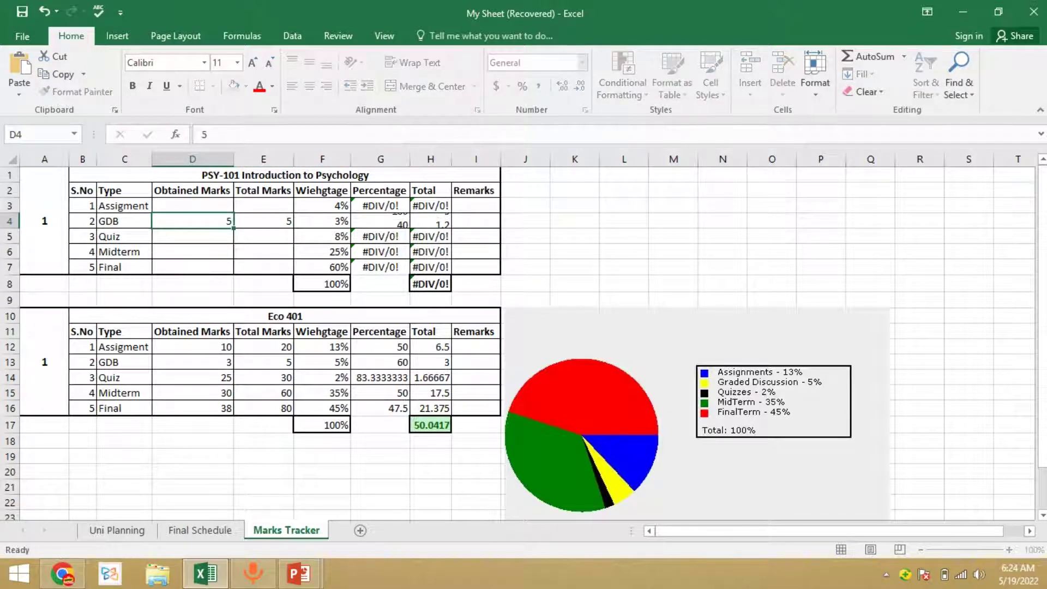
{"action": "key", "text": "Right"}
{"action": "key", "text": "Left"}
{"action": "key", "text": "Left"}
{"action": "key", "text": "Right"}
{"action": "key", "text": "Right"}
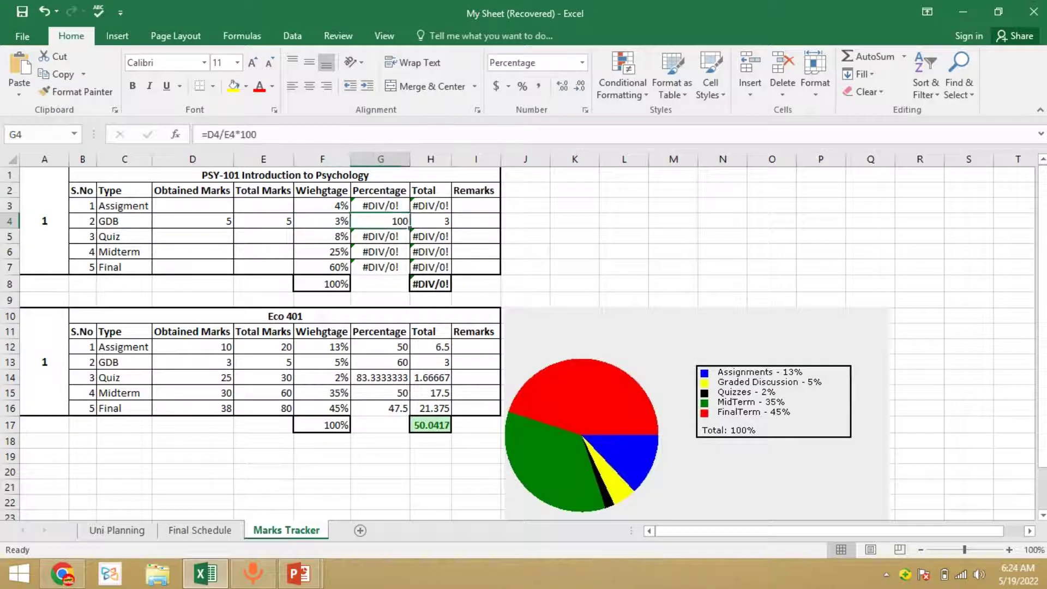
Inspect the percentage formula in the PSY-101 GDB row, leaving it as it is
{"action": "key", "text": "Left"}
{"action": "key", "text": "F2"}
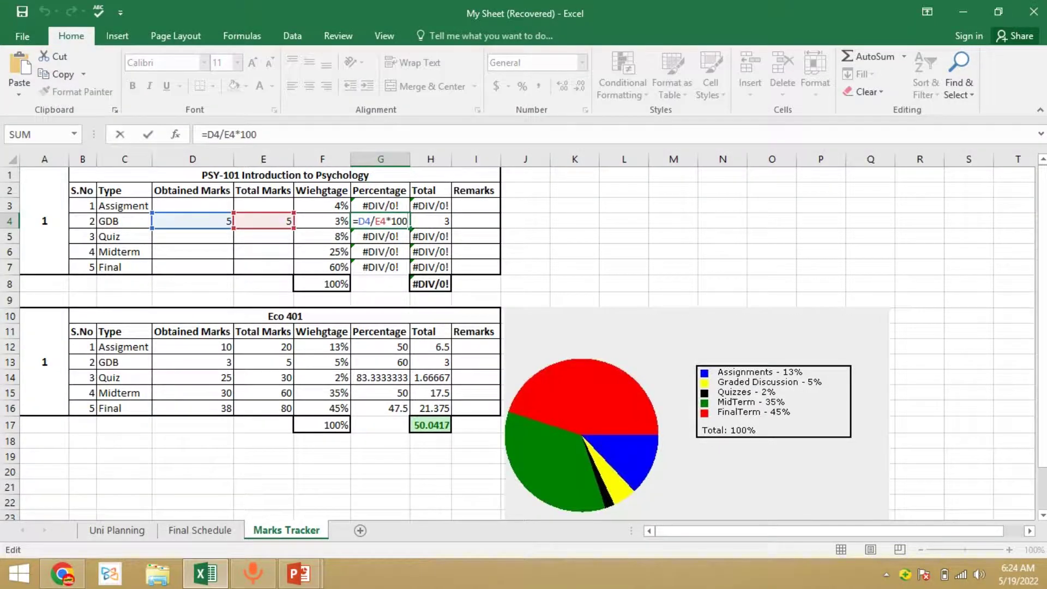
{"action": "key", "text": "Return"}
{"action": "key", "text": "Up"}
{"action": "key", "text": "Right"}
{"action": "key", "text": "Left"}
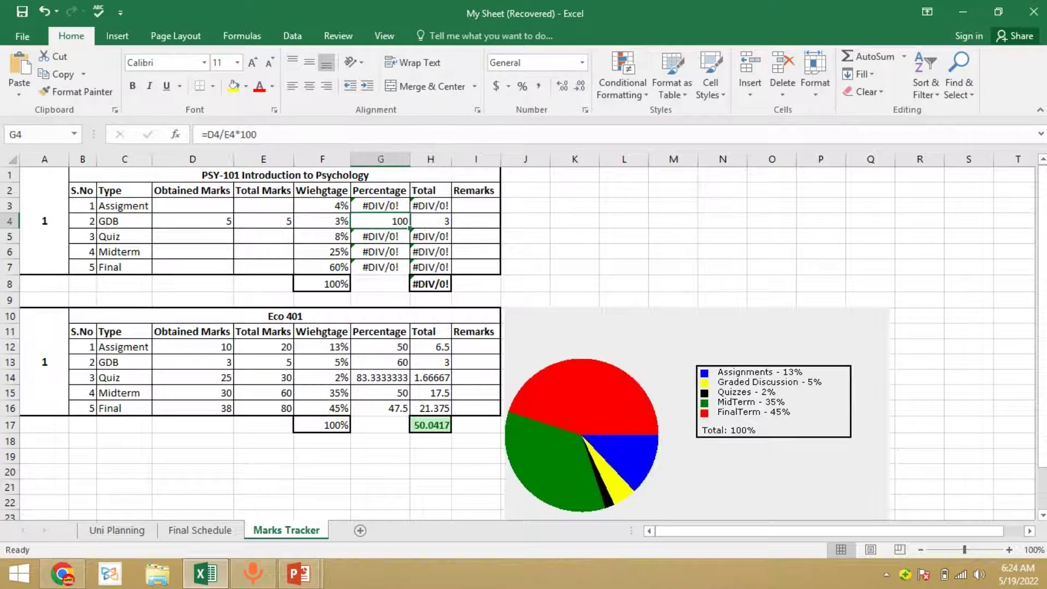
Set the PSY-101 GDB obtained marks to 1 and check the row's percentage
{"action": "key", "text": "Left"}
{"action": "key", "text": "Right"}
{"action": "left_click", "coordinate": [192, 221]}
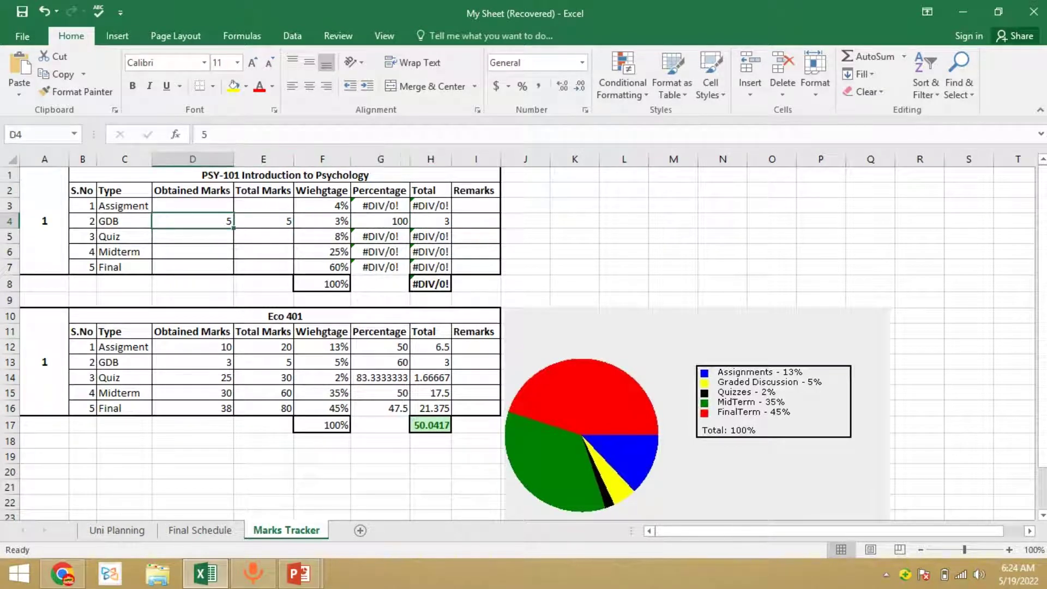
{"action": "type", "text": "1"}
{"action": "key", "text": "Return"}
{"action": "key", "text": "Up"}
{"action": "key", "text": "Right"}
{"action": "key", "text": "Right"}
{"action": "key", "text": "Right"}
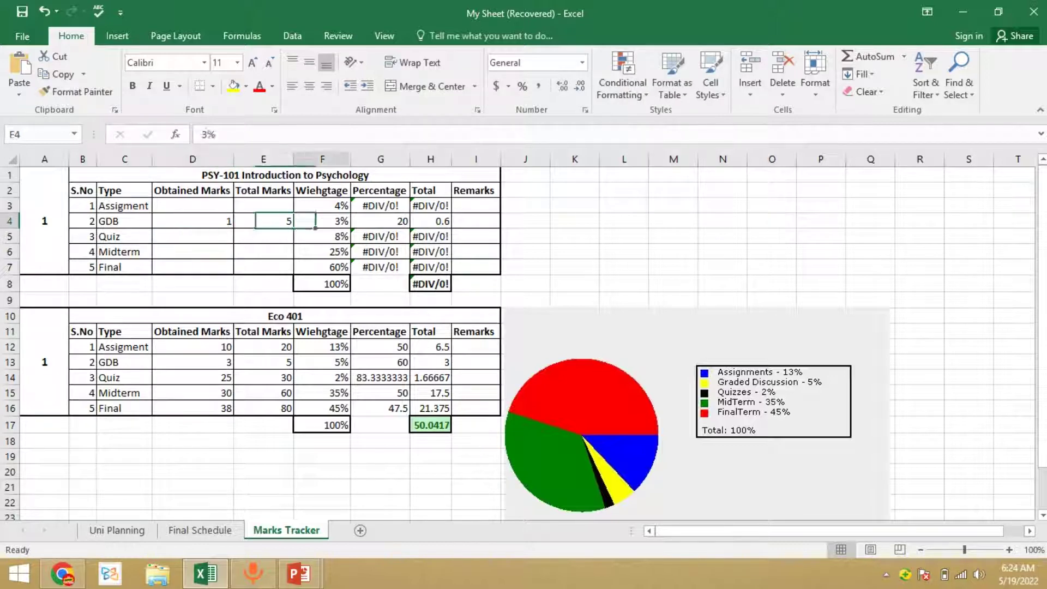
Set the PSY-101 GDB obtained marks to 0.5 and check the row's percentage and total
{"action": "key", "text": "Left"}
{"action": "key", "text": "Left"}
{"action": "key", "text": "Left"}
{"action": "type", "text": "0"}
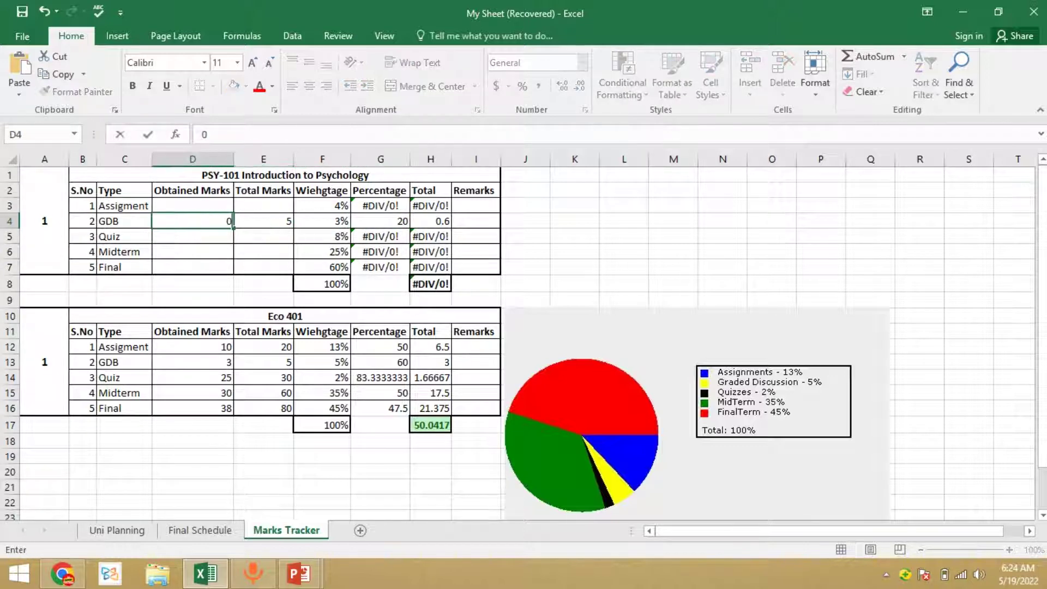
{"action": "type", "text": ".5"}
{"action": "key", "text": "Return"}
{"action": "key", "text": "Up"}
{"action": "key", "text": "Right"}
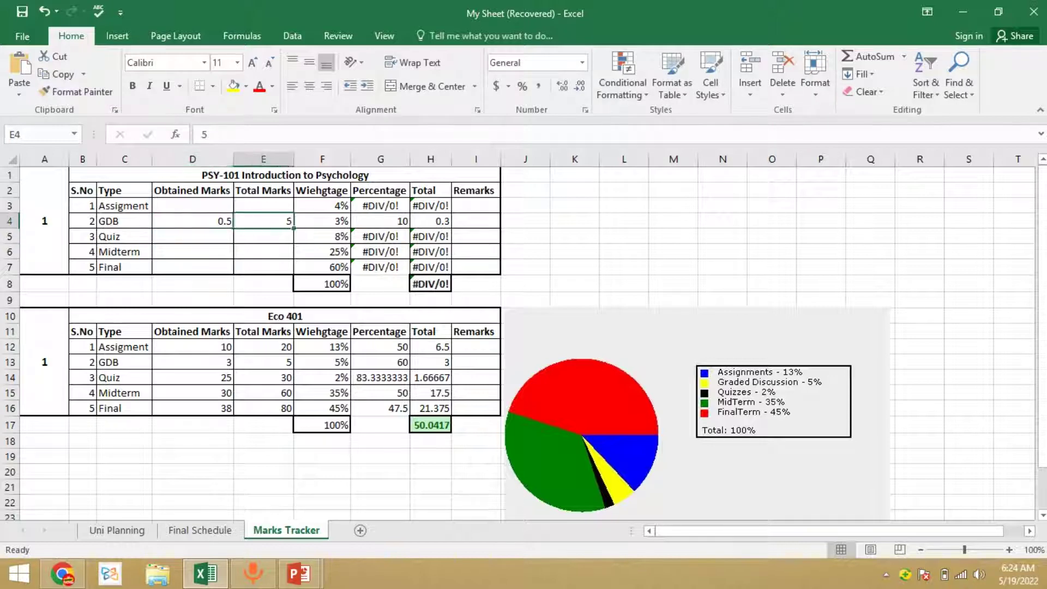
{"action": "key", "text": "Right"}
{"action": "key", "text": "Right"}
{"action": "key", "text": "Right"}
{"action": "key", "text": "Left"}
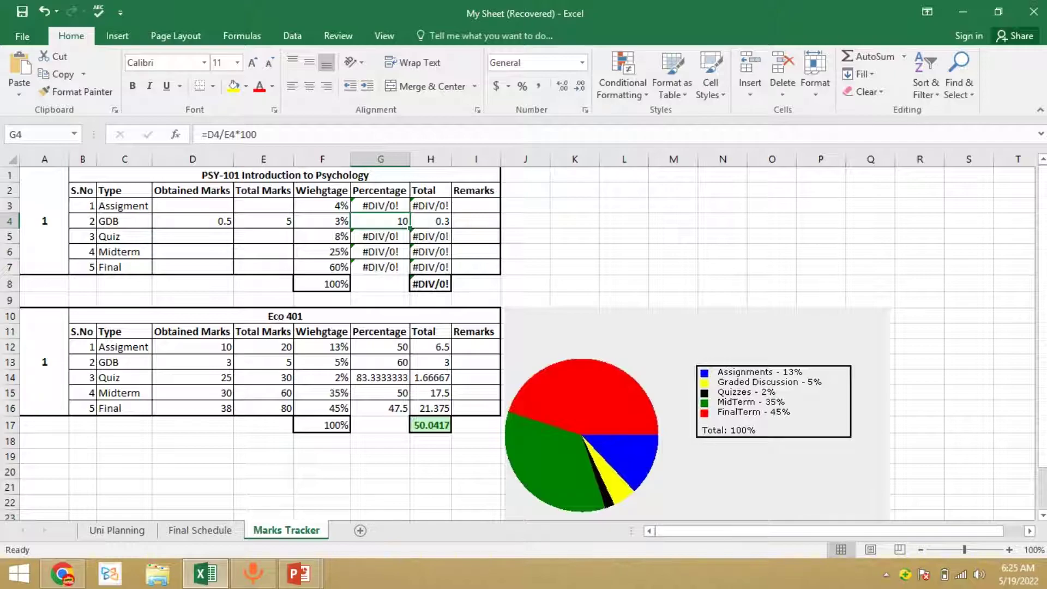
Switch to Chrome and read the overall and final exam passing requirements on the 20% rule page
{"action": "left_click", "coordinate": [70, 576]}
{"action": "left_click", "coordinate": [277, 13]}
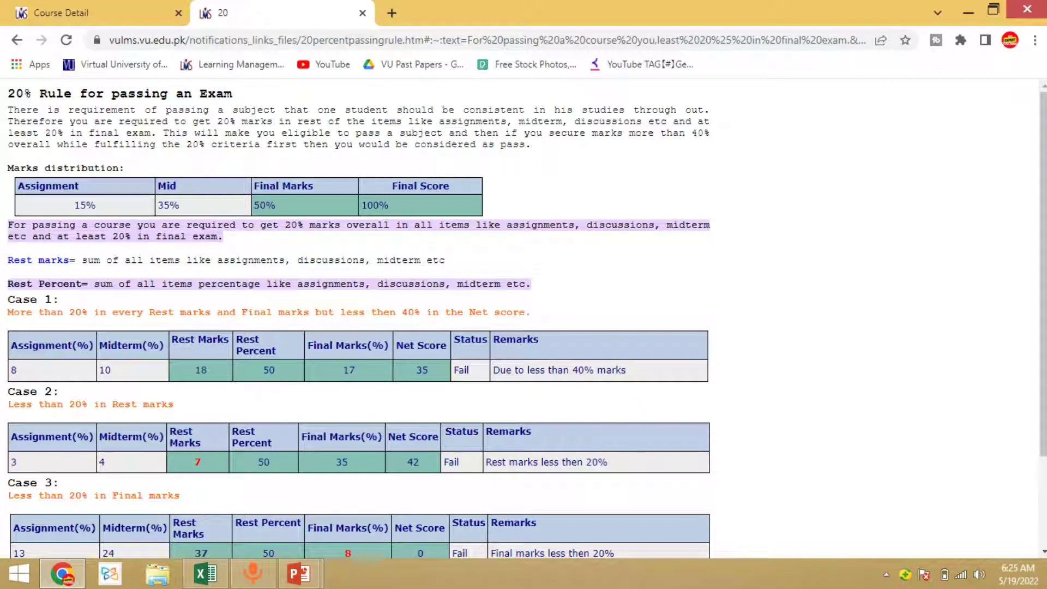
{"action": "scroll", "coordinate": [523, 319], "scroll_direction": "down", "scroll_amount": 1}
{"action": "scroll", "coordinate": [524, 319], "scroll_direction": "up", "scroll_amount": 1}
{"action": "left_click_drag", "start_coordinate": [7, 224], "coordinate": [87, 225]}
{"action": "left_click", "coordinate": [45, 224]}
{"action": "scroll", "coordinate": [524, 318], "scroll_direction": "down", "scroll_amount": 2}
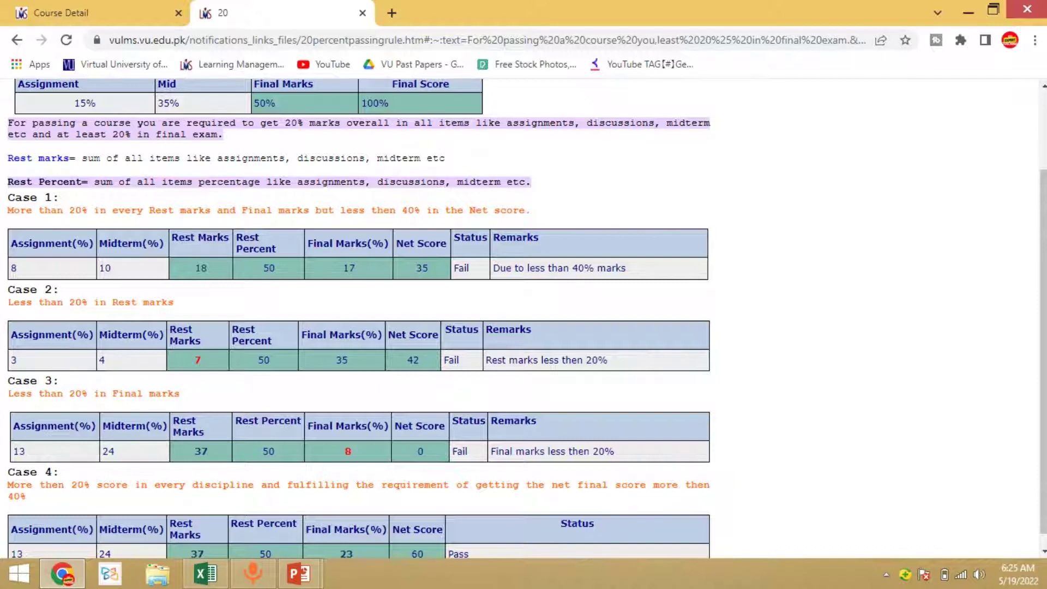
Examine the example cases on the 20% rule page, focusing on the final marks and remarks in Case 1
{"action": "left_click_drag", "start_coordinate": [627, 268], "coordinate": [499, 268]}
{"action": "left_click", "coordinate": [499, 267]}
{"action": "scroll", "coordinate": [523, 319], "scroll_direction": "down", "scroll_amount": 1}
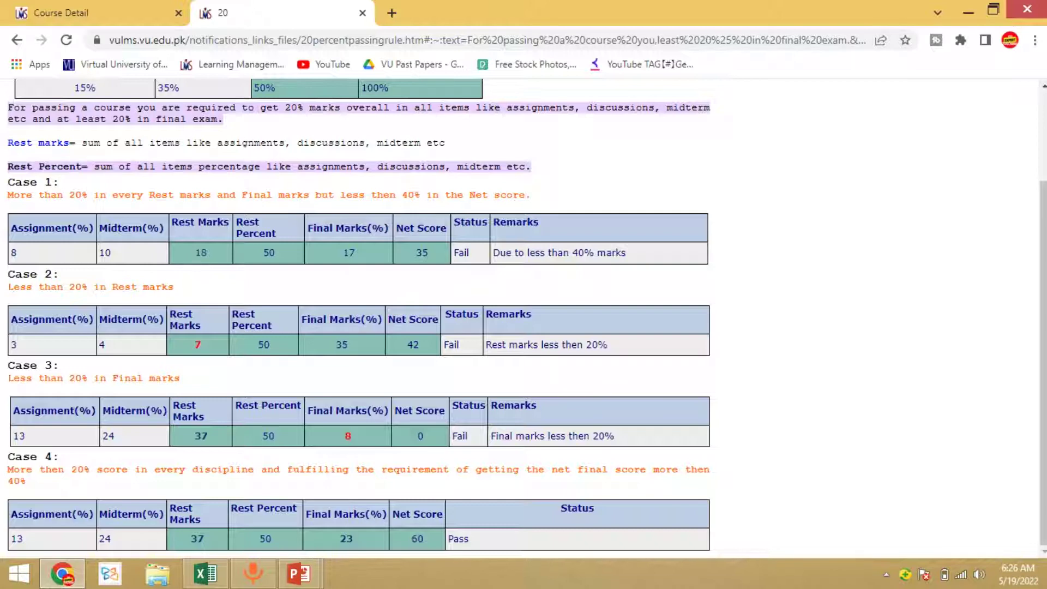
{"action": "scroll", "coordinate": [523, 319], "scroll_direction": "up", "scroll_amount": 1}
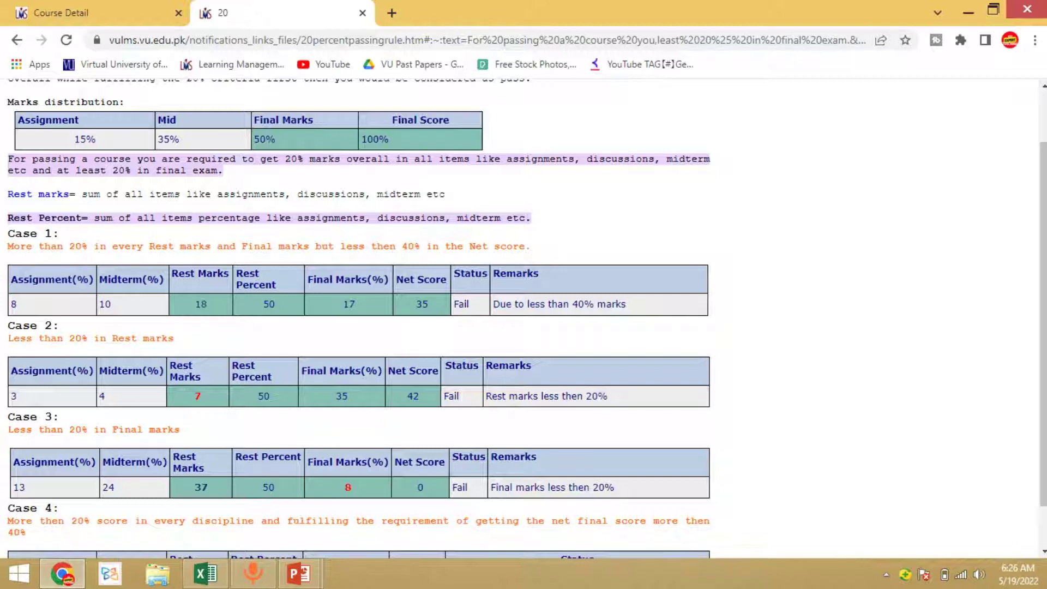
{"action": "double_click", "coordinate": [348, 304]}
{"action": "left_click", "coordinate": [348, 304]}
{"action": "left_click_drag", "start_coordinate": [626, 303], "coordinate": [454, 303]}
{"action": "left_click", "coordinate": [524, 304]}
{"action": "scroll", "coordinate": [358, 316], "scroll_direction": "up", "scroll_amount": 1}
Switch back to the Marks Tracker sheet in Excel and set the PSY-101 GDB obtained marks to 1
{"action": "left_click", "coordinate": [205, 573]}
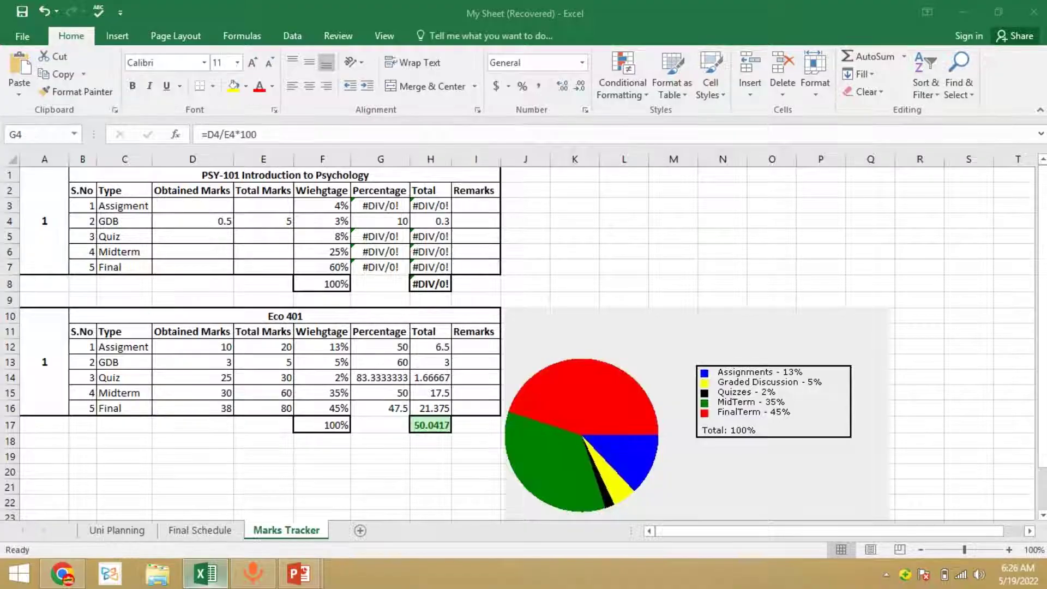
{"action": "left_click", "coordinate": [380, 205]}
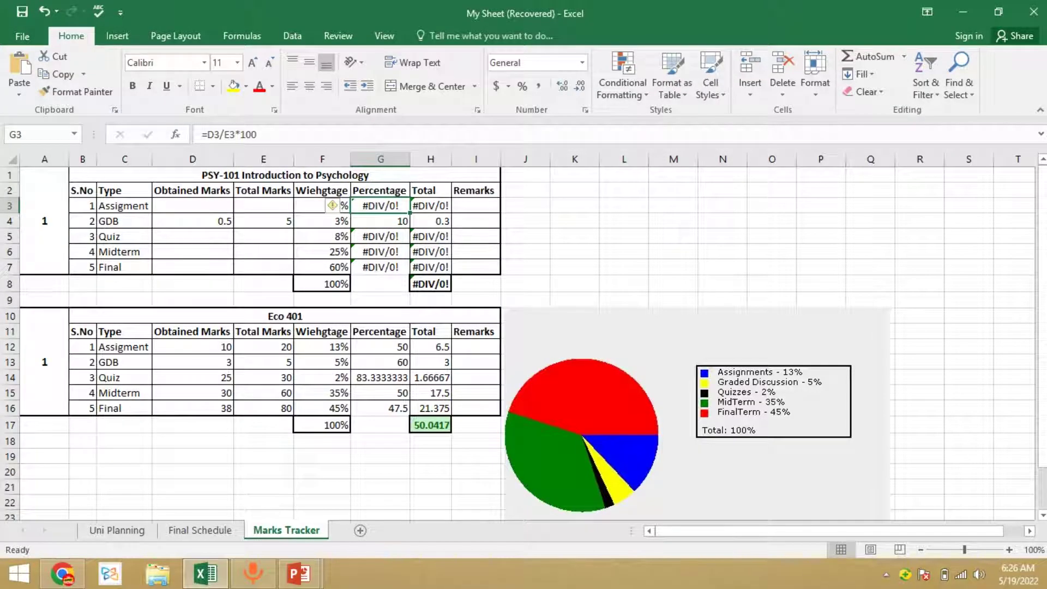
{"action": "left_click", "coordinate": [124, 205]}
{"action": "key", "text": "Down"}
{"action": "key", "text": "Down"}
{"action": "key", "text": "Down"}
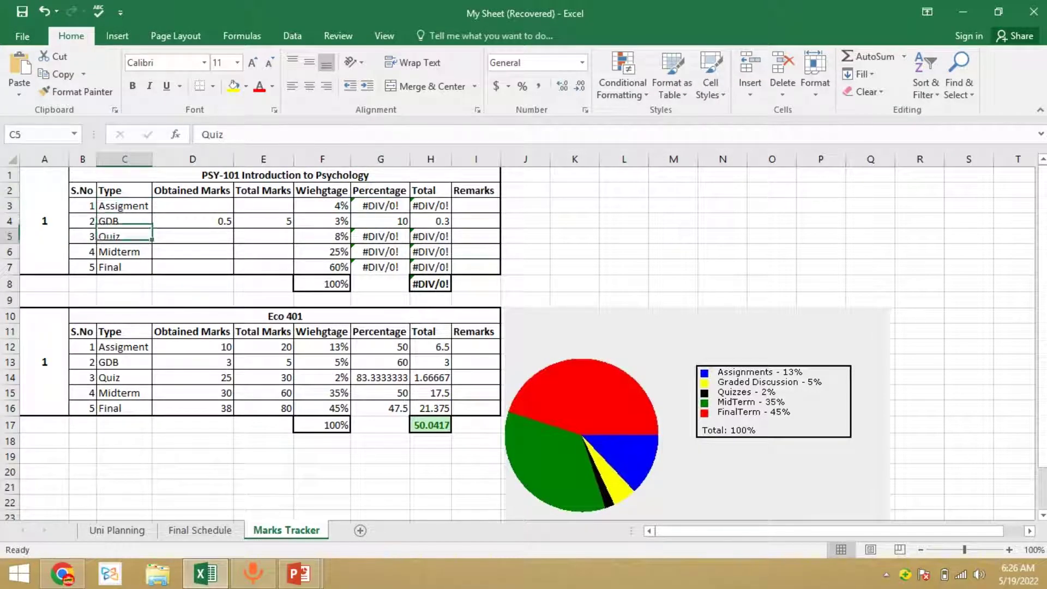
{"action": "left_click", "coordinate": [380, 221]}
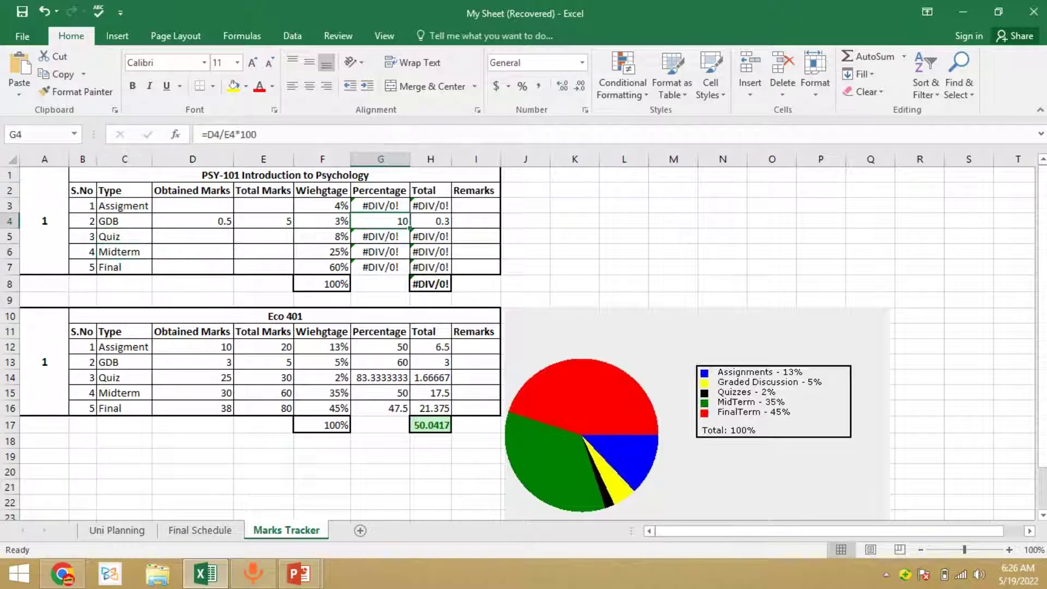
{"action": "left_click", "coordinate": [192, 221]}
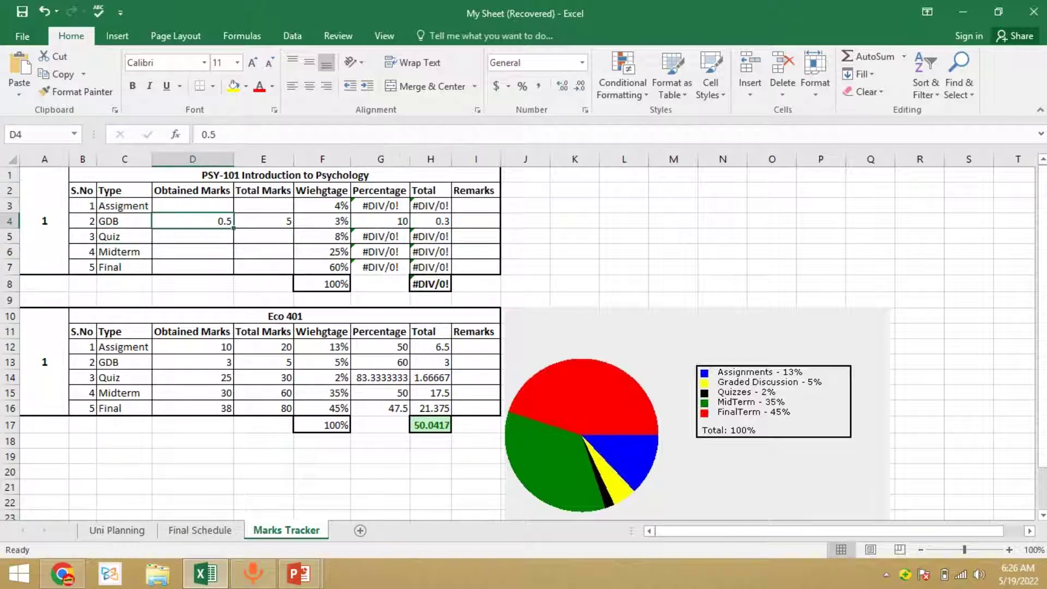
{"action": "type", "text": "1"}
{"action": "key", "text": "Return"}
{"action": "key", "text": "Up"}
{"action": "key", "text": "Right"}
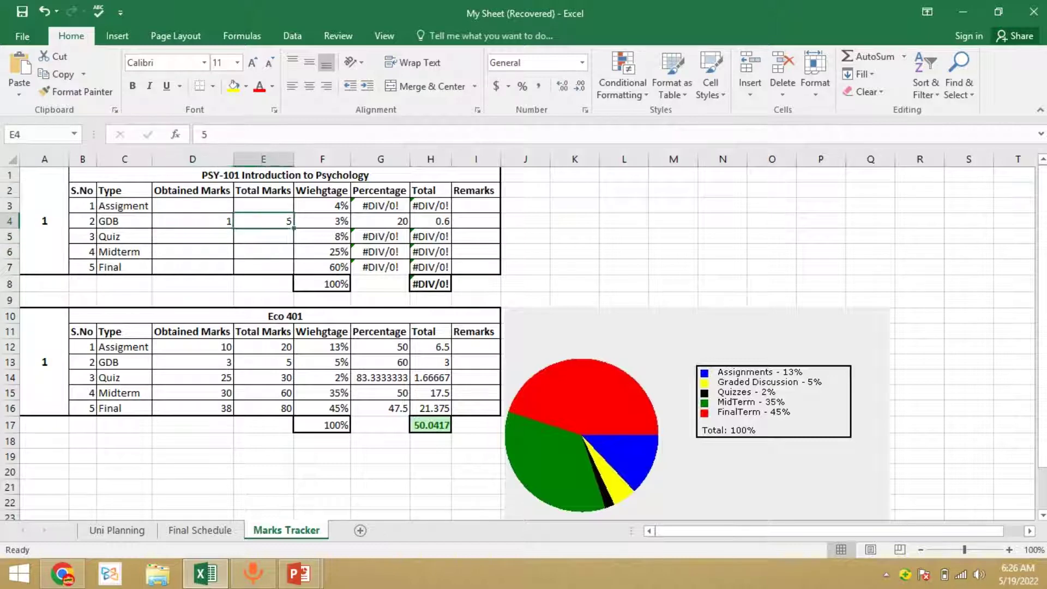
Examine the percentage cells of the PSY-101 Assignment, GDB and Quiz rows
{"action": "key", "text": "Right"}
{"action": "key", "text": "Right"}
{"action": "key", "text": "Up"}
{"action": "key", "text": "Down"}
{"action": "key", "text": "Down"}
{"action": "key", "text": "Down"}
{"action": "key", "text": "Up"}
{"action": "key", "text": "Up"}
{"action": "key", "text": "Up"}
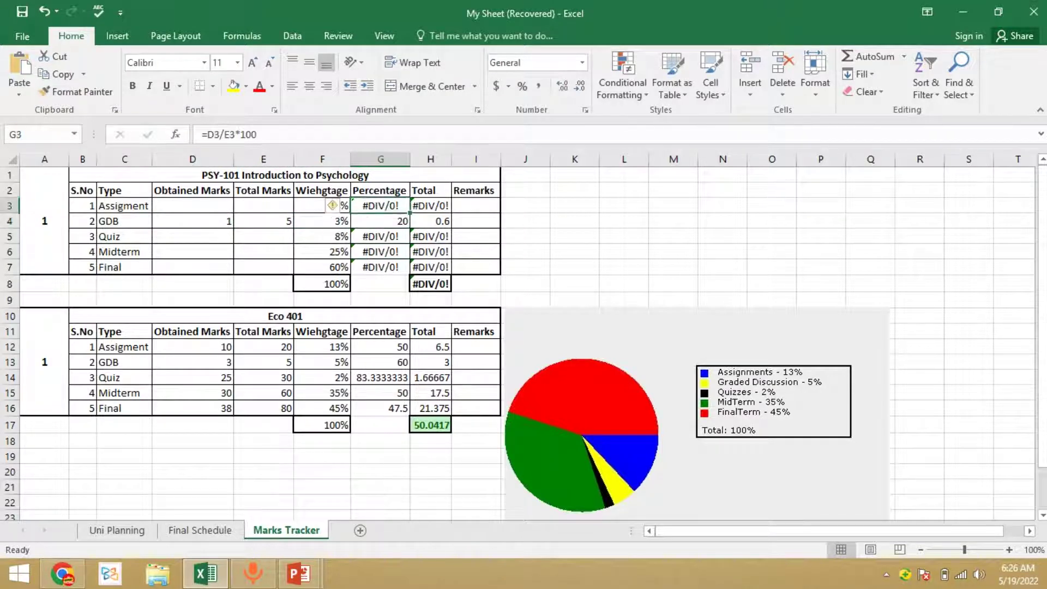
{"action": "key", "text": "Down"}
{"action": "key", "text": "Down"}
{"action": "key", "text": "Up"}
{"action": "key", "text": "Up"}
Highlight the PSY-101 assessment types that come before the Final to review which items count together
{"action": "key", "text": "Left"}
{"action": "key", "text": "Left"}
{"action": "key", "text": "Left"}
{"action": "key", "text": "Left"}
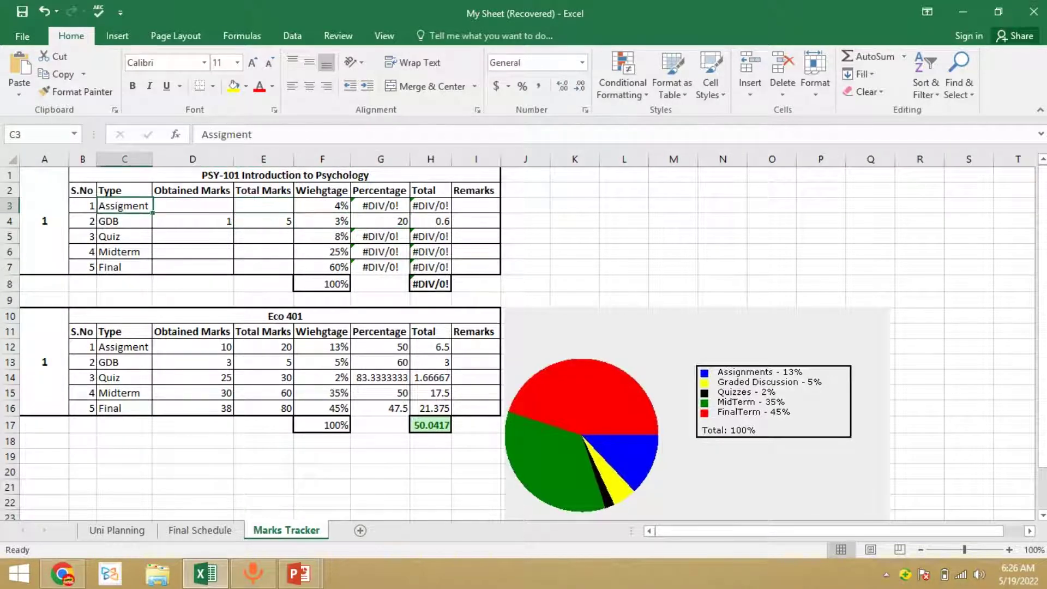
{"action": "key", "text": "shift+Down"}
{"action": "key", "text": "shift+Down"}
{"action": "key", "text": "shift+Down"}
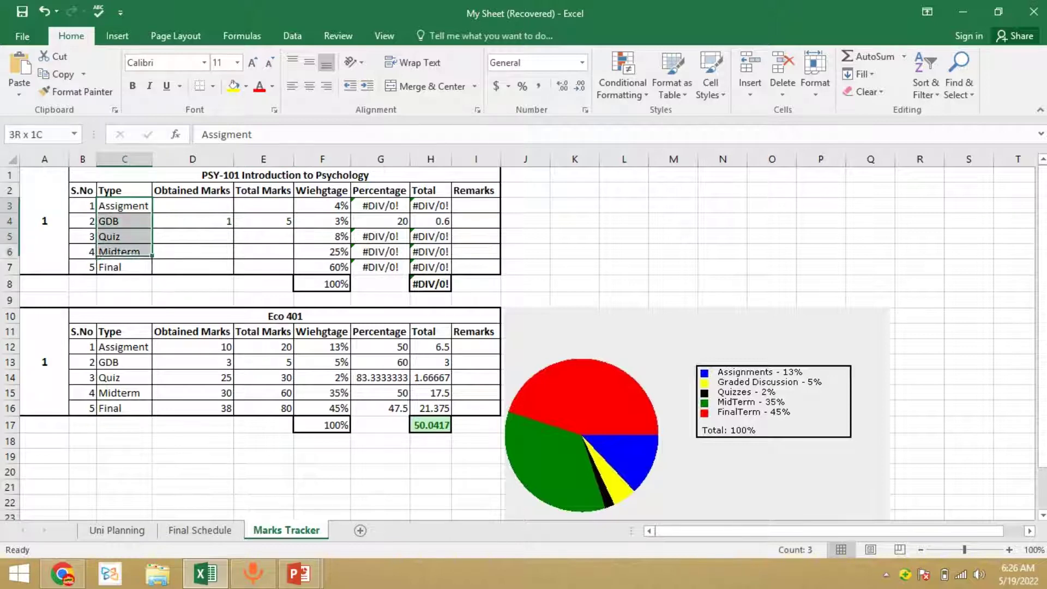
{"action": "key", "text": "shift+Up"}
{"action": "key", "text": "shift+Up"}
Compare the PSY-101 percentage cells from Assignment to Midterm against their marks columns
{"action": "key", "text": "Right"}
{"action": "key", "text": "Right"}
{"action": "key", "text": "Right"}
{"action": "key", "text": "Right"}
{"action": "key", "text": "Down"}
{"action": "key", "text": "Down"}
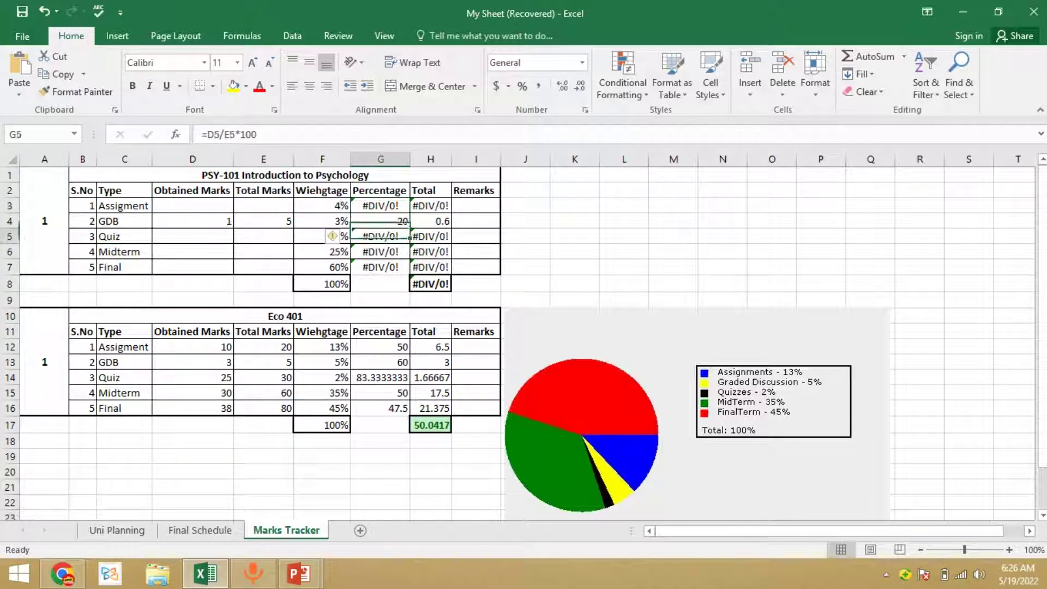
{"action": "key", "text": "Down"}
{"action": "key", "text": "Up"}
{"action": "key", "text": "Up"}
{"action": "key", "text": "Up"}
{"action": "key", "text": "Left"}
{"action": "key", "text": "Left"}
{"action": "key", "text": "Right"}
{"action": "key", "text": "Right"}
{"action": "key", "text": "Down"}
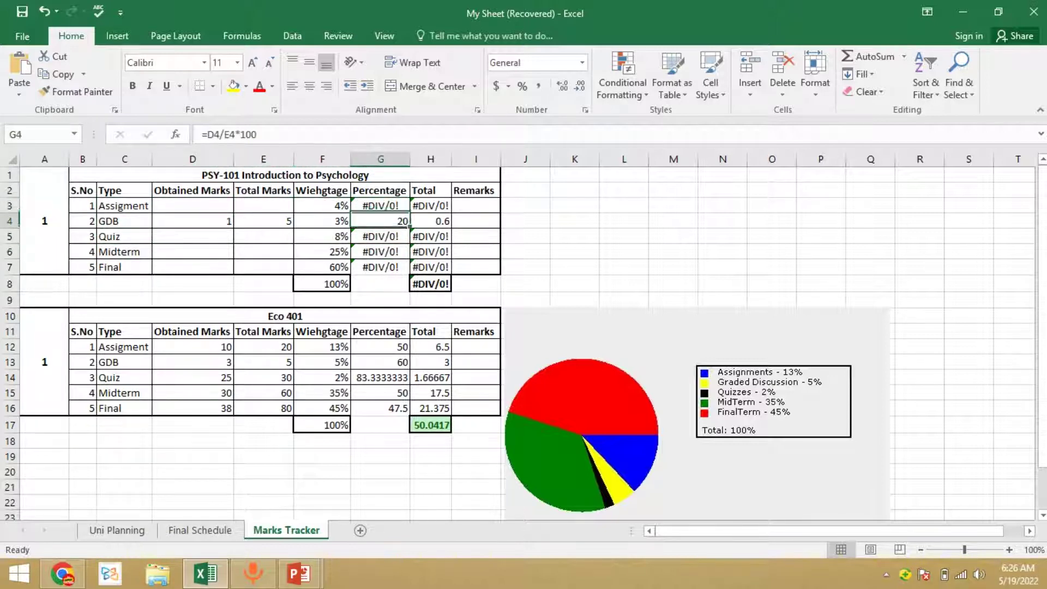
{"action": "key", "text": "Down"}
{"action": "key", "text": "Up"}
{"action": "key", "text": "Up"}
{"action": "key", "text": "Left"}
{"action": "key", "text": "Left"}
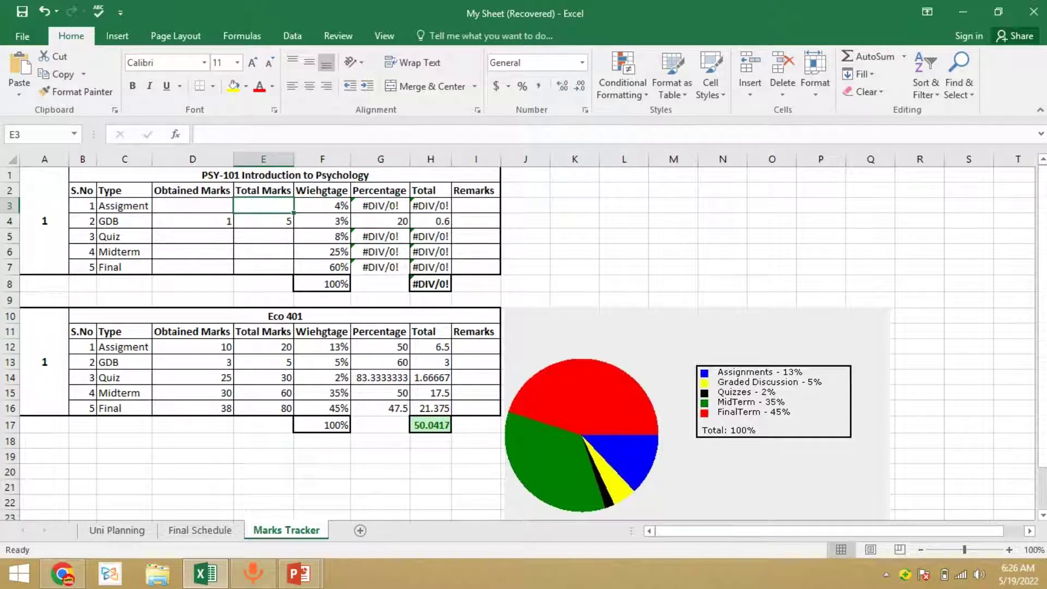
Review the PSY-101 Assignment row's empty marks and the GDB row's marks, weightage and percentage
{"action": "key", "text": "Right"}
{"action": "key", "text": "Right"}
{"action": "key", "text": "Left"}
{"action": "key", "text": "Left"}
{"action": "key", "text": "Left"}
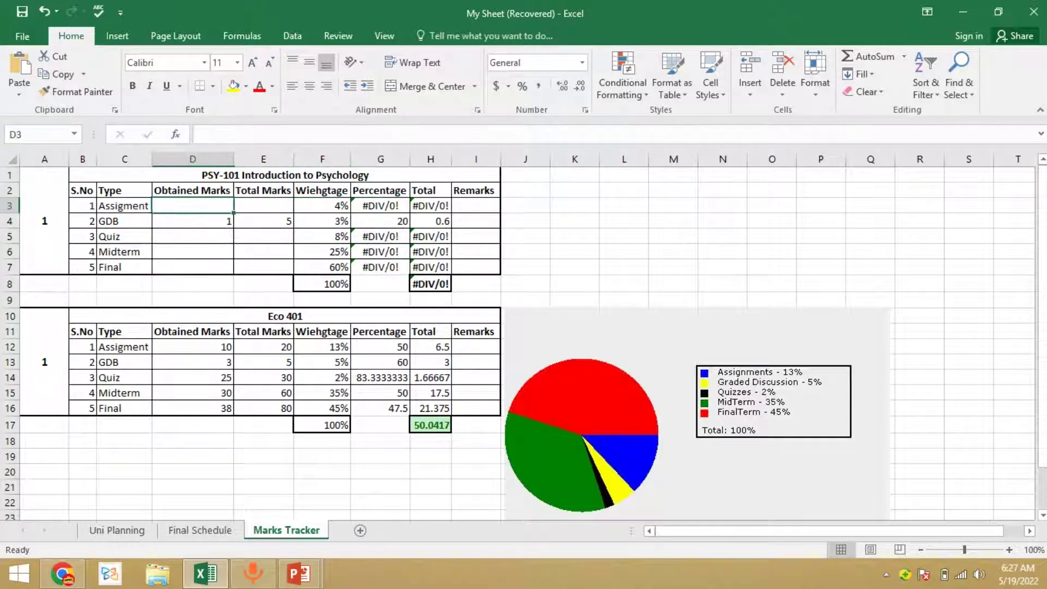
{"action": "key", "text": "Down"}
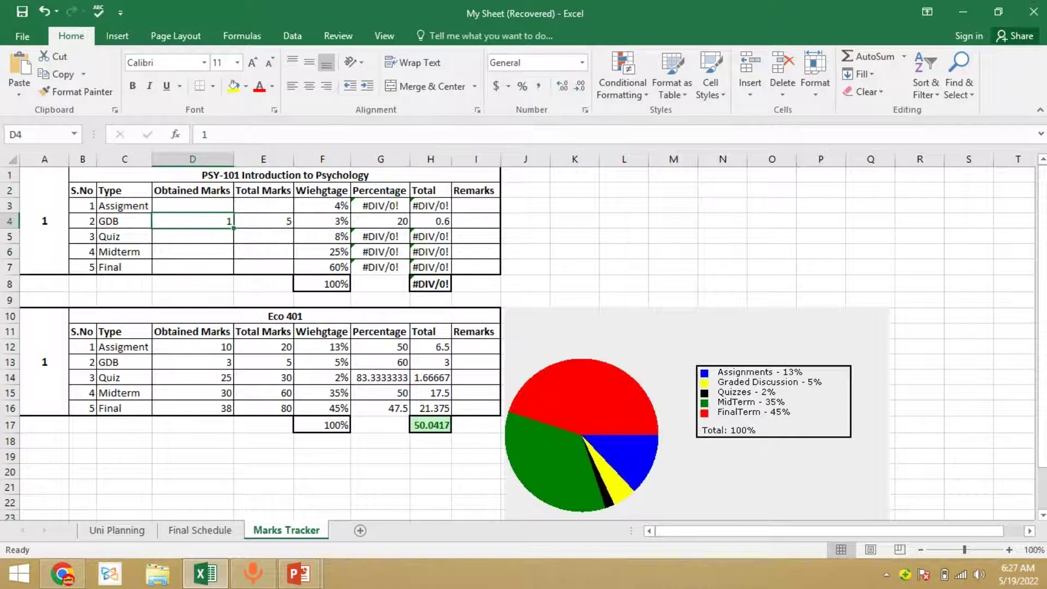
{"action": "key", "text": "Right"}
{"action": "key", "text": "Right"}
{"action": "key", "text": "Right"}
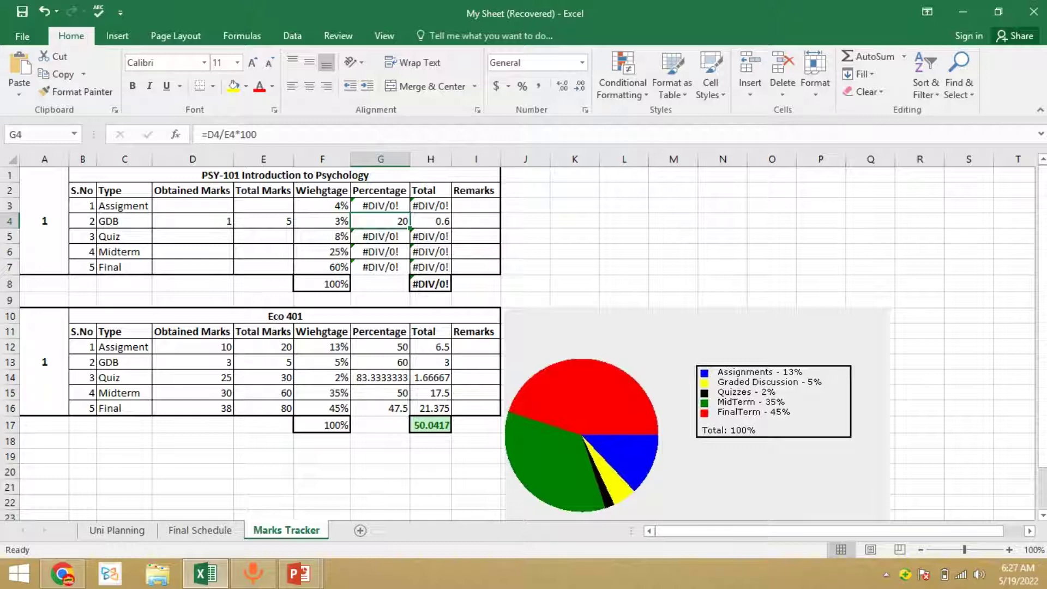
{"action": "key", "text": "Left"}
{"action": "key", "text": "Left"}
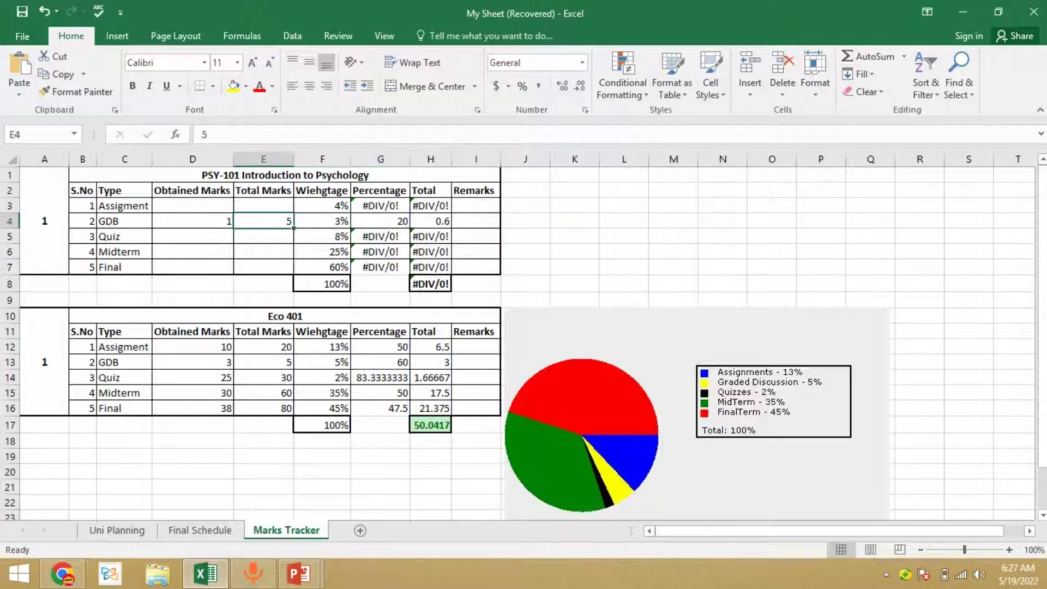
Set the PSY-101 Assignment total marks to 10
{"action": "key", "text": "Left"}
{"action": "key", "text": "Up"}
{"action": "key", "text": "Right"}
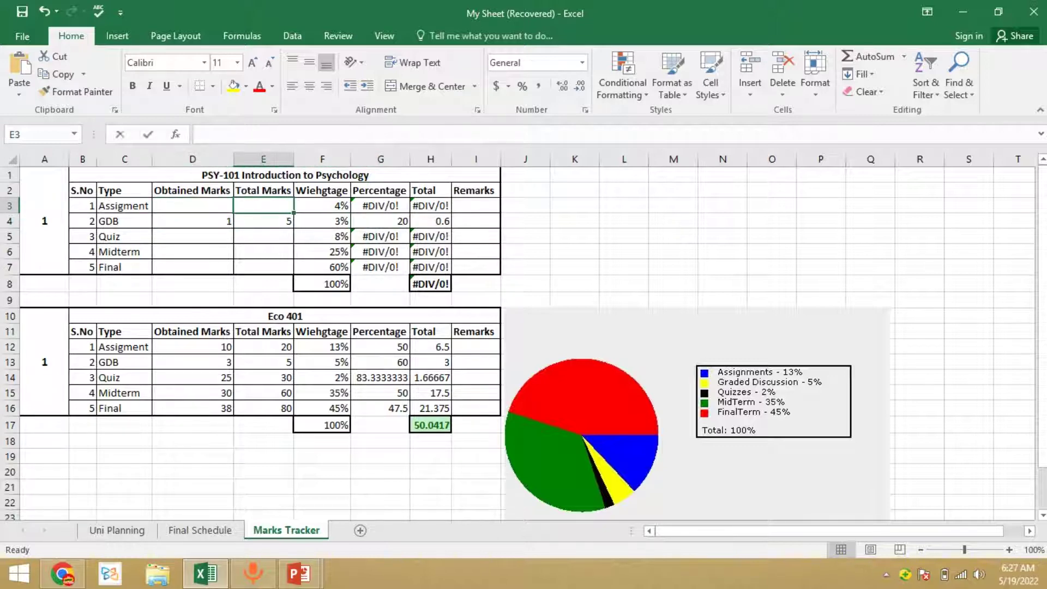
{"action": "type", "text": "10"}
{"action": "key", "text": "Left"}
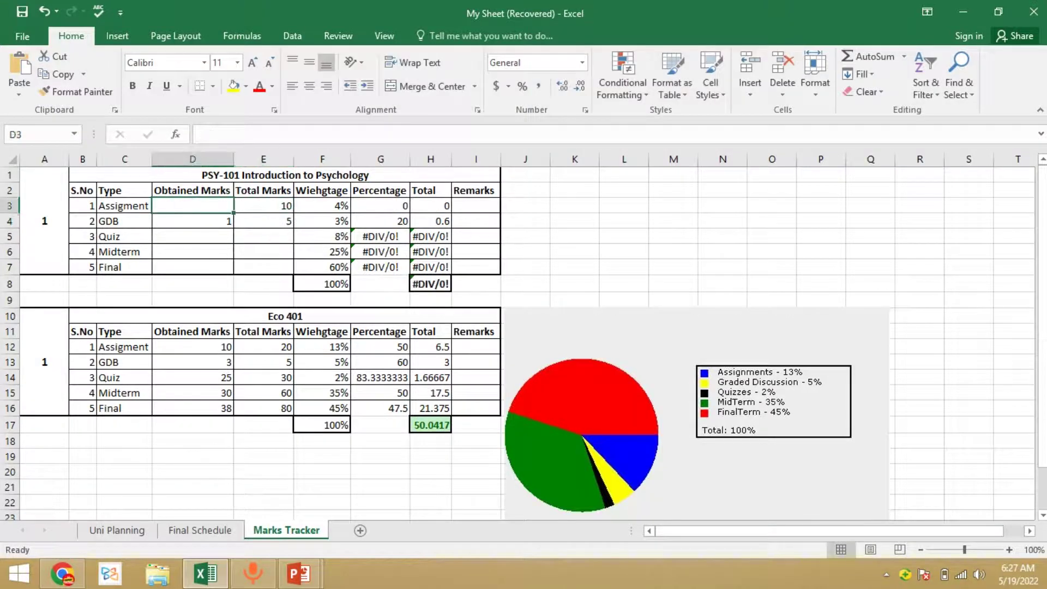
Enter 5 as the PSY-101 Assignment obtained marks and check the row's weightage and percentage
{"action": "type", "text": "5"}
{"action": "key", "text": "Right"}
{"action": "key", "text": "Right"}
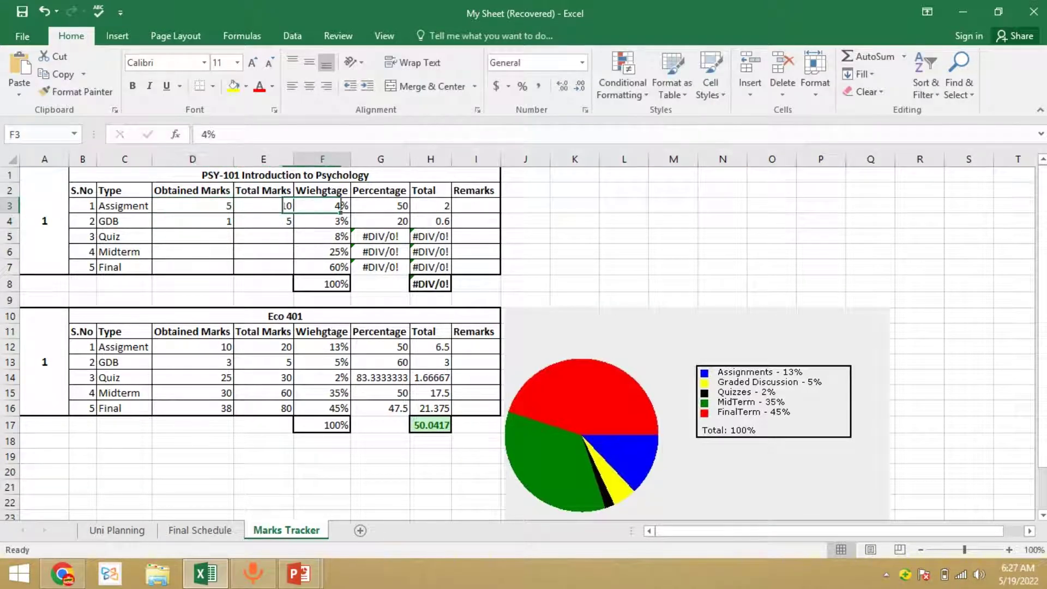
{"action": "key", "text": "Right"}
{"action": "key", "text": "Right"}
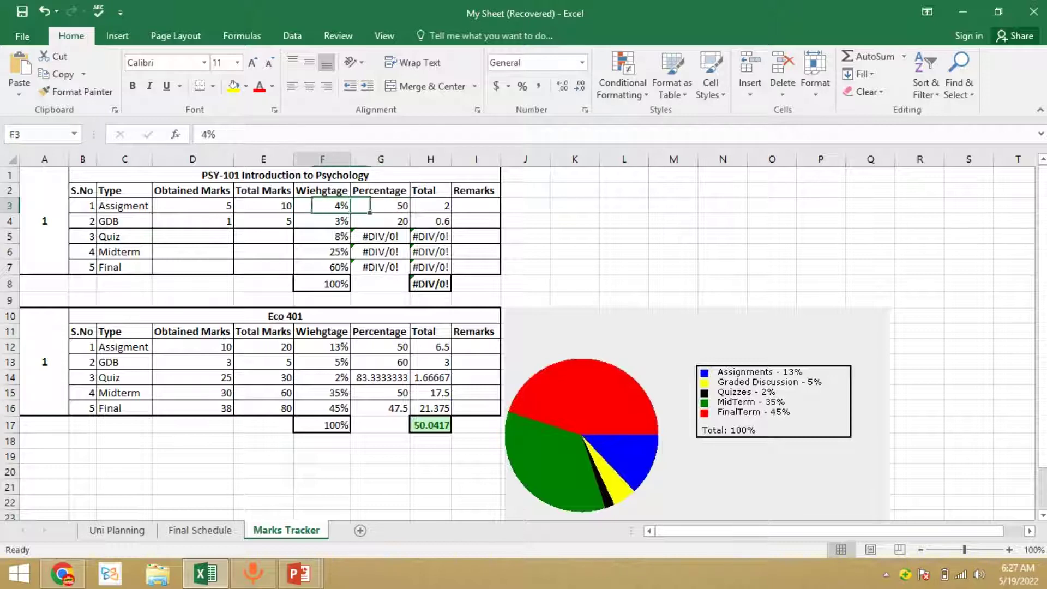
{"action": "key", "text": "Left"}
{"action": "key", "text": "Left"}
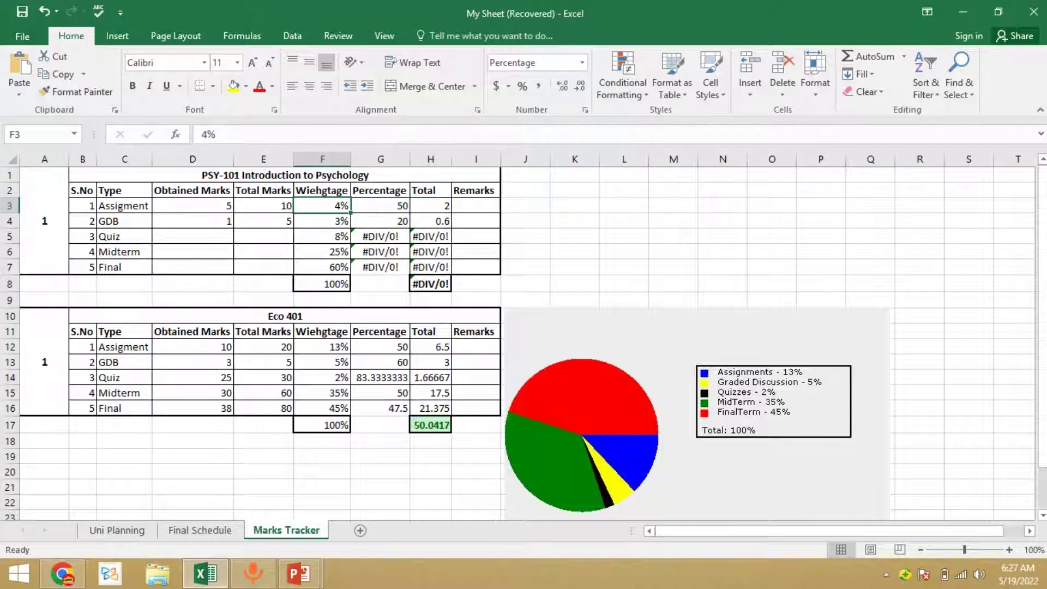
Set the PSY-101 Quiz total marks to 30
{"action": "key", "text": "Down"}
{"action": "key", "text": "Down"}
{"action": "key", "text": "Left"}
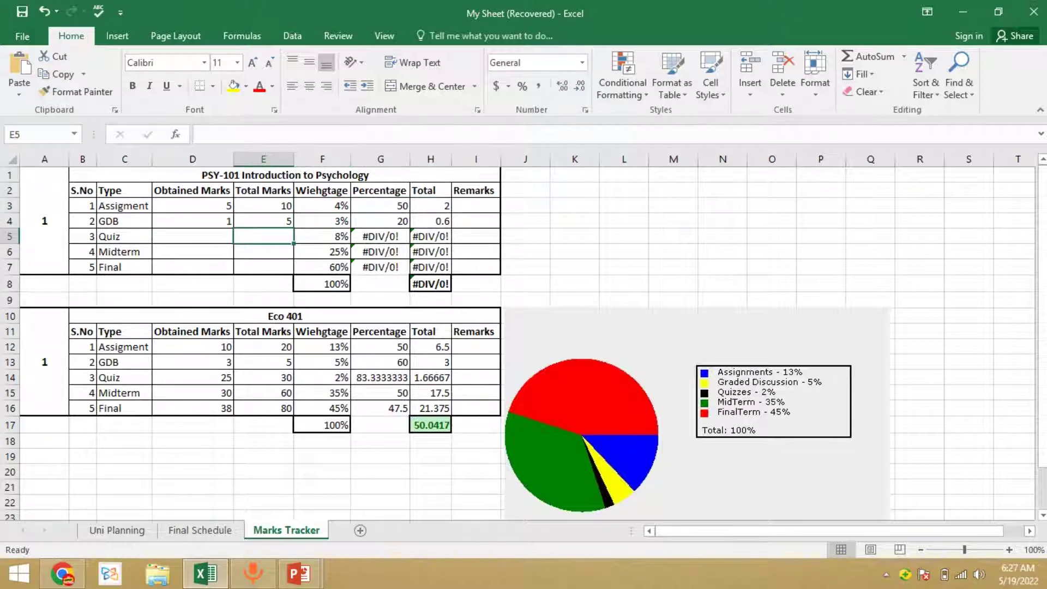
{"action": "type", "text": "30"}
{"action": "key", "text": "ctrl+Return"}
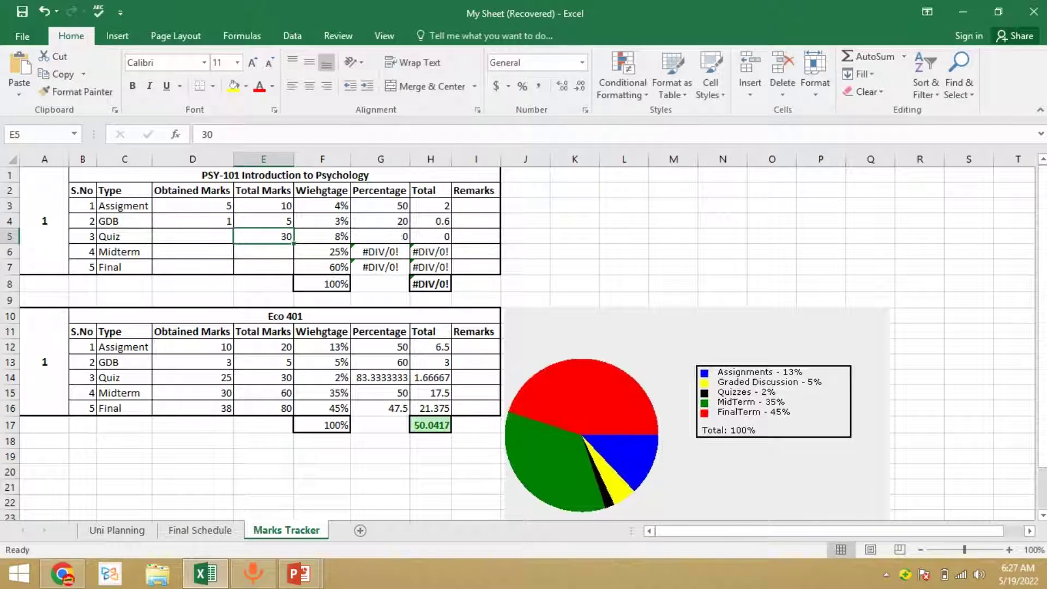
Enter 25 as the PSY-101 Quiz obtained marks and check the row's percentage and weighted total
{"action": "key", "text": "Left"}
{"action": "type", "text": "2"}
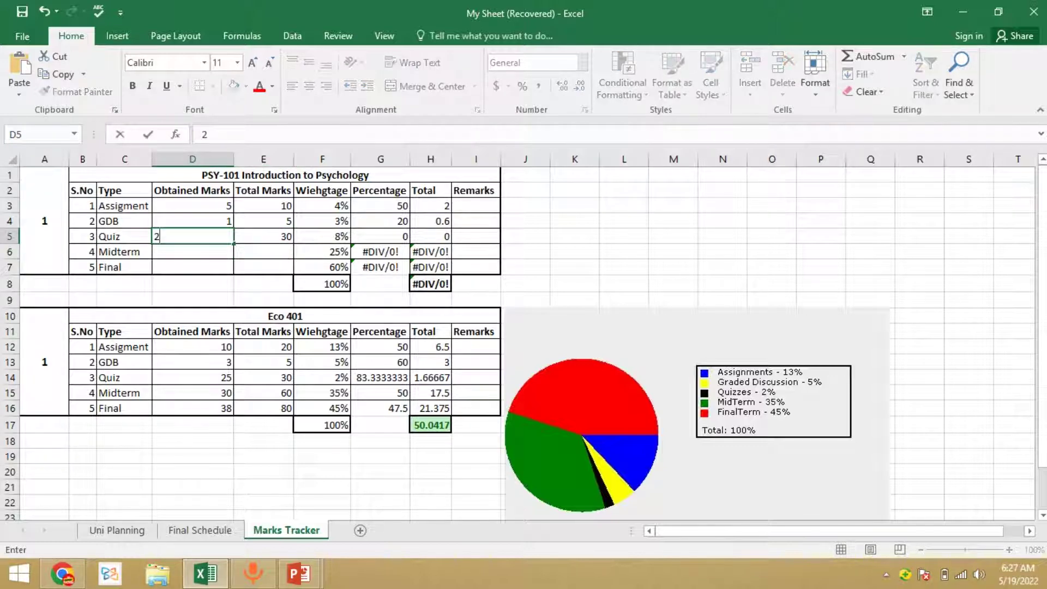
{"action": "type", "text": "5"}
{"action": "key", "text": "ctrl+Return"}
{"action": "key", "text": "Right"}
{"action": "key", "text": "Right"}
{"action": "key", "text": "Right"}
{"action": "key", "text": "Right"}
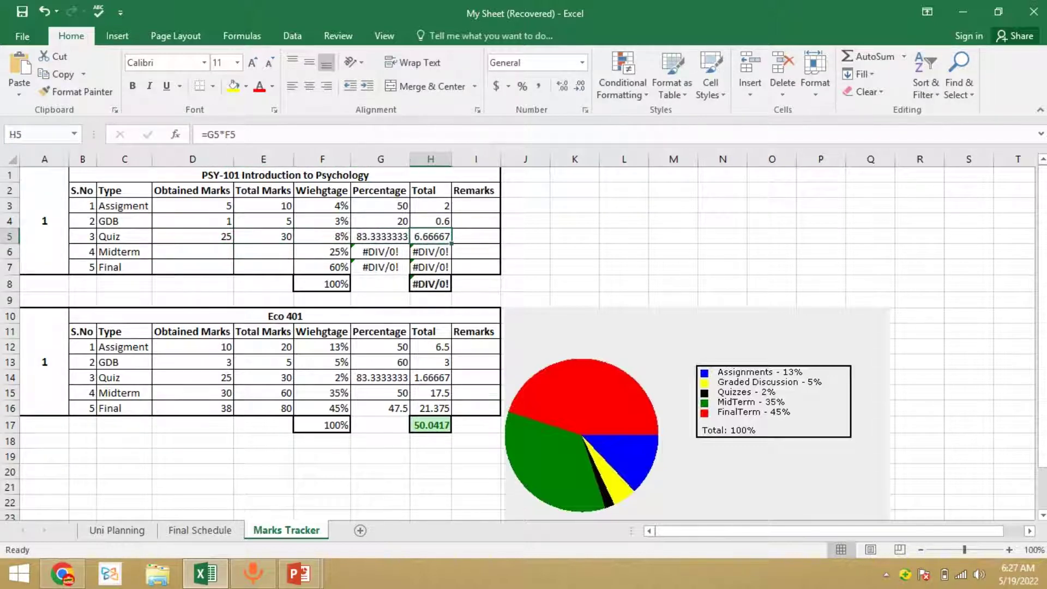
{"action": "key", "text": "Left"}
{"action": "key", "text": "Left"}
{"action": "key", "text": "Left"}
{"action": "key", "text": "Left"}
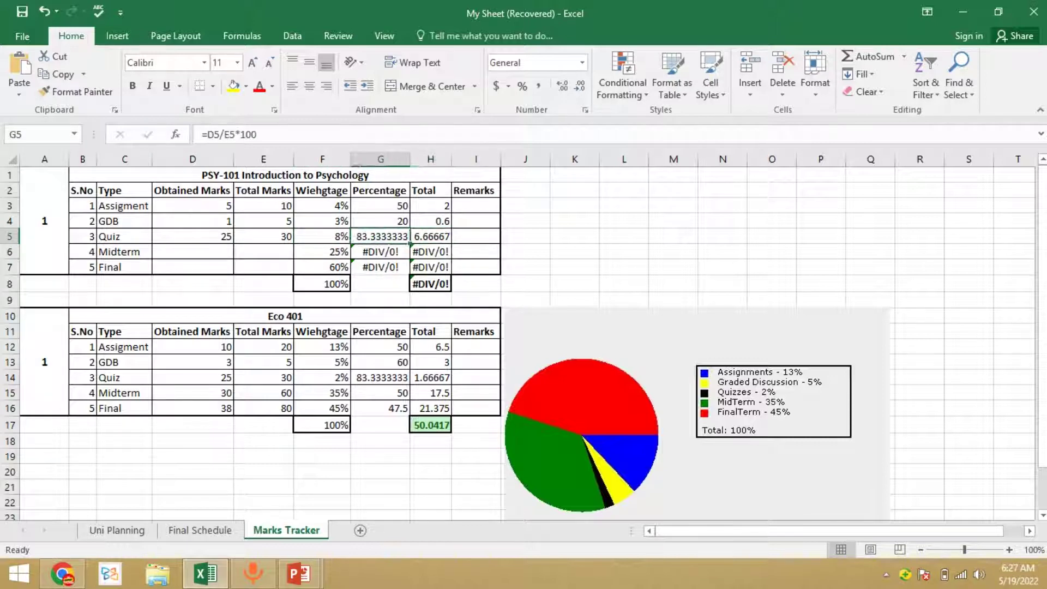
Enter PSY-101 obtained marks of 10 for the Assignment, 5 for the GDB and 30 for the Quiz
{"action": "key", "text": "Up"}
{"action": "key", "text": "Up"}
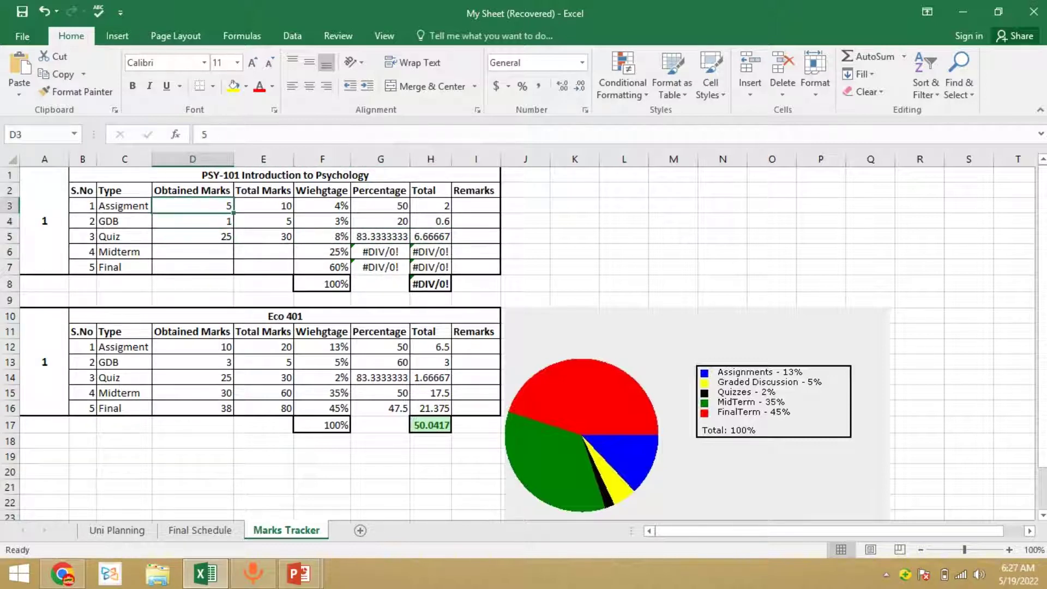
{"action": "type", "text": "10"}
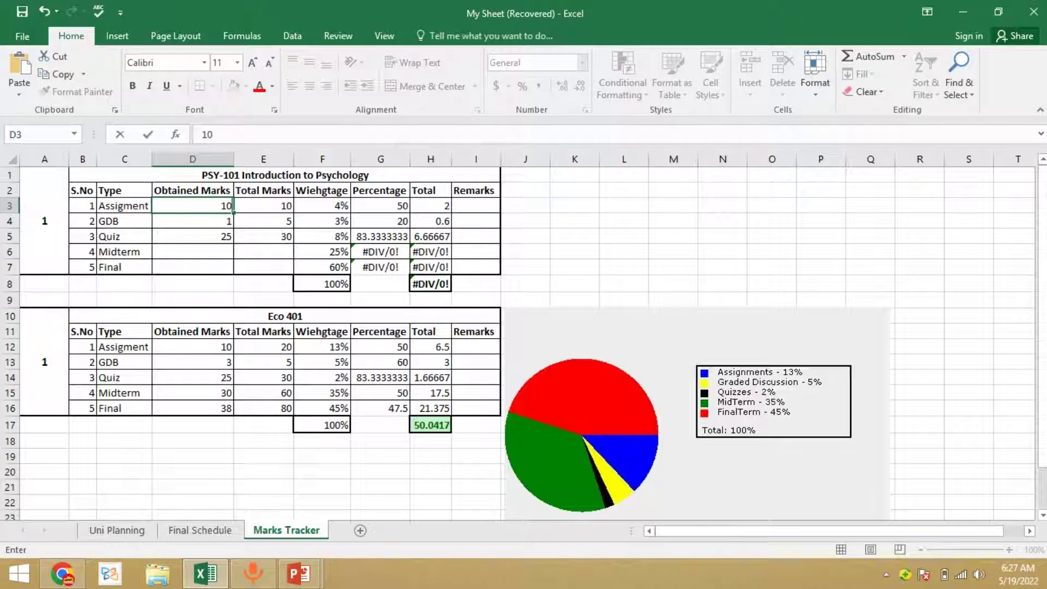
{"action": "key", "text": "Return"}
{"action": "type", "text": "5"}
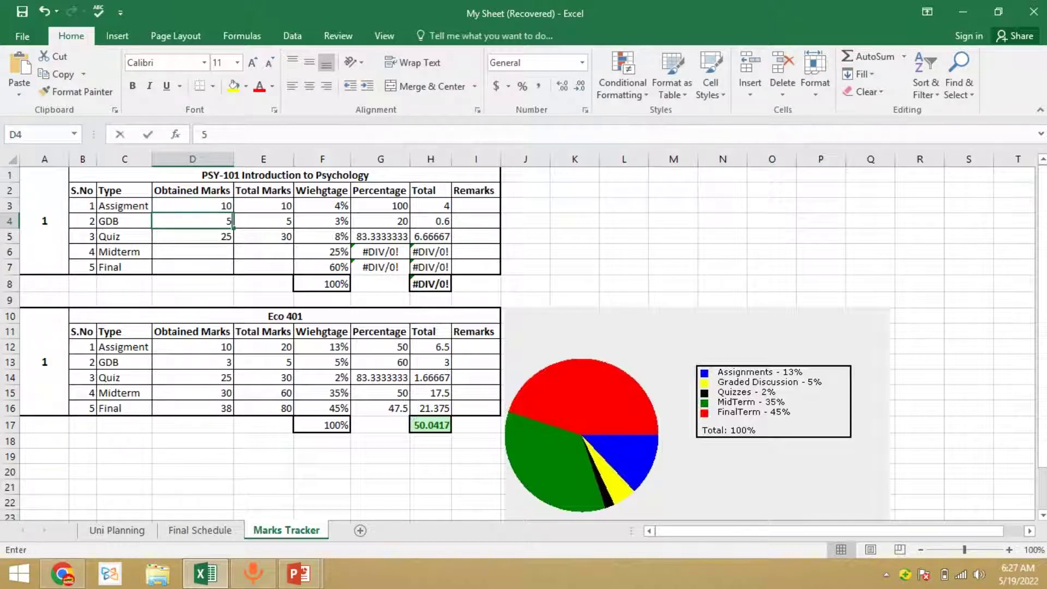
{"action": "key", "text": "Return"}
{"action": "type", "text": "30"}
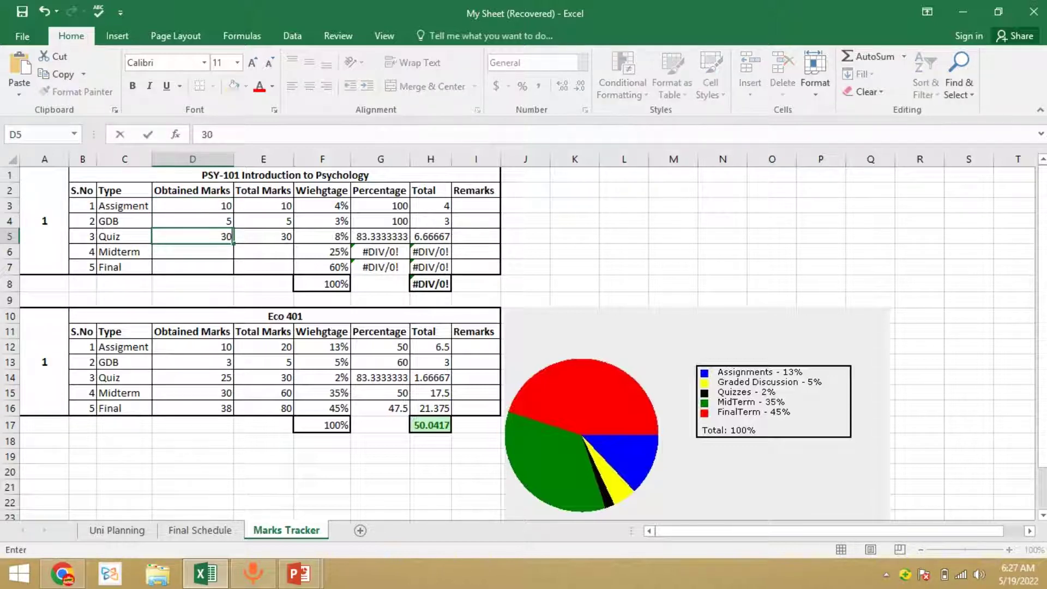
{"action": "key", "text": "Return"}
Set the PSY-101 Assignment total marks to 20
{"action": "left_click", "coordinate": [192, 221]}
{"action": "key", "text": "Up"}
{"action": "key", "text": "Right"}
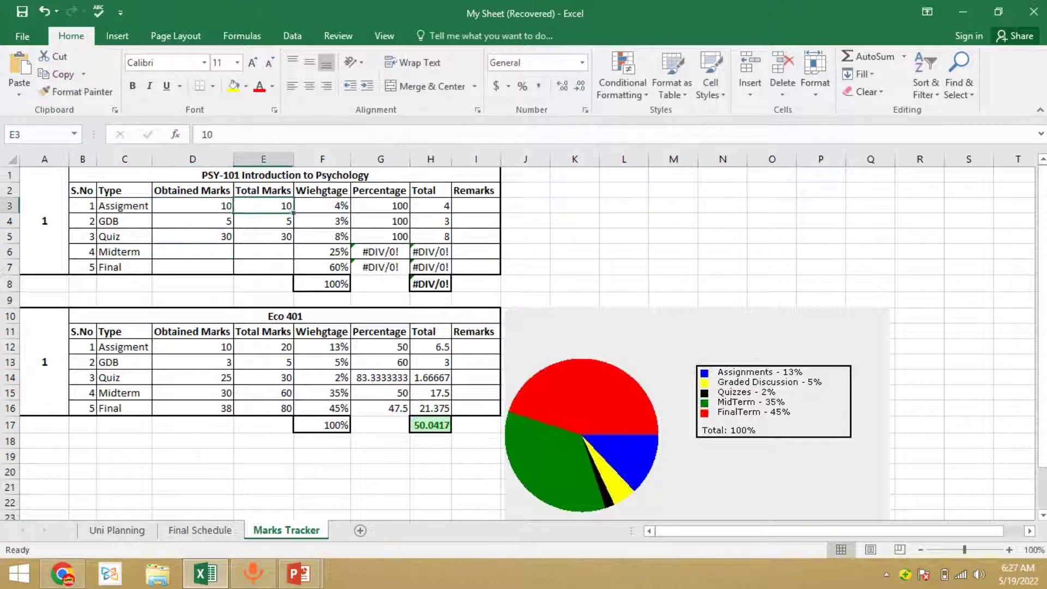
{"action": "key", "text": "Right"}
{"action": "key", "text": "Left"}
{"action": "type", "text": "20"}
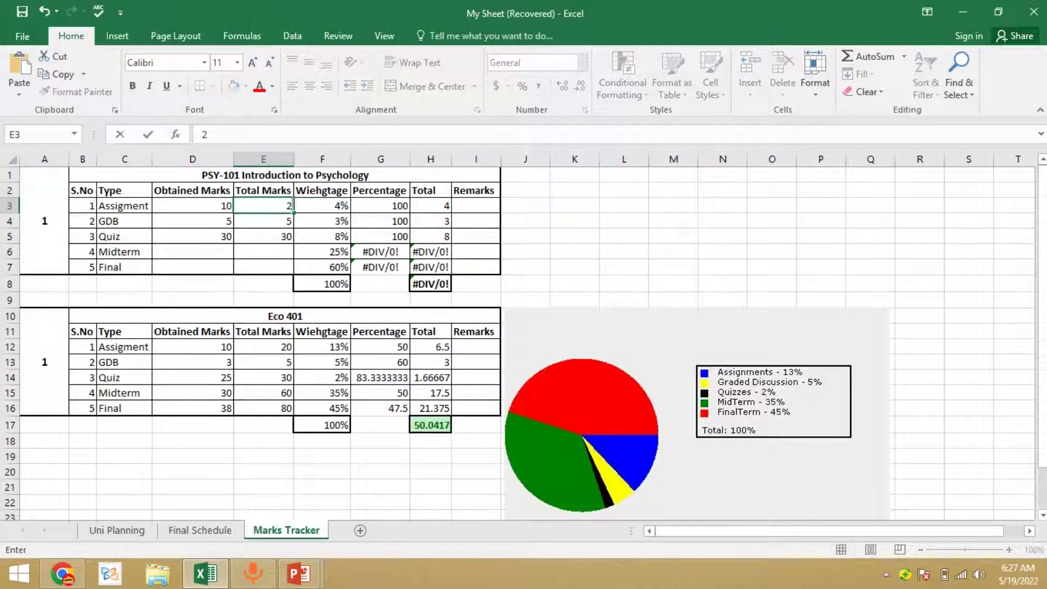
{"action": "key", "text": "Return"}
Set the PSY-101 Assignment obtained marks to 20 and check the row's weighted total
{"action": "key", "text": "Up"}
{"action": "key", "text": "Left"}
{"action": "type", "text": "20"}
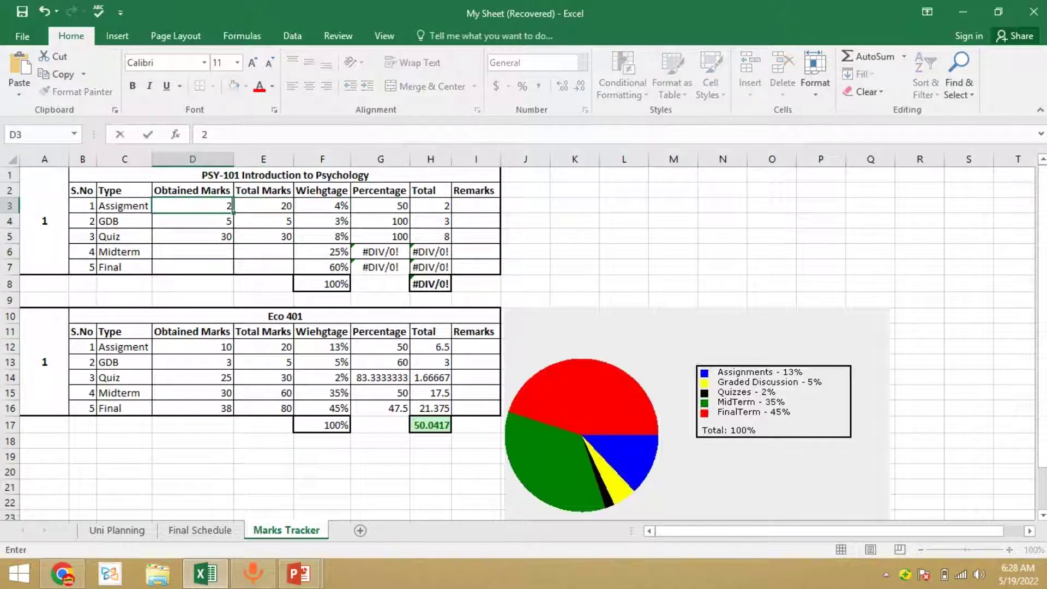
{"action": "key", "text": "Return"}
{"action": "key", "text": "Up"}
{"action": "key", "text": "Right"}
{"action": "key", "text": "Right"}
{"action": "key", "text": "Right"}
{"action": "key", "text": "Right"}
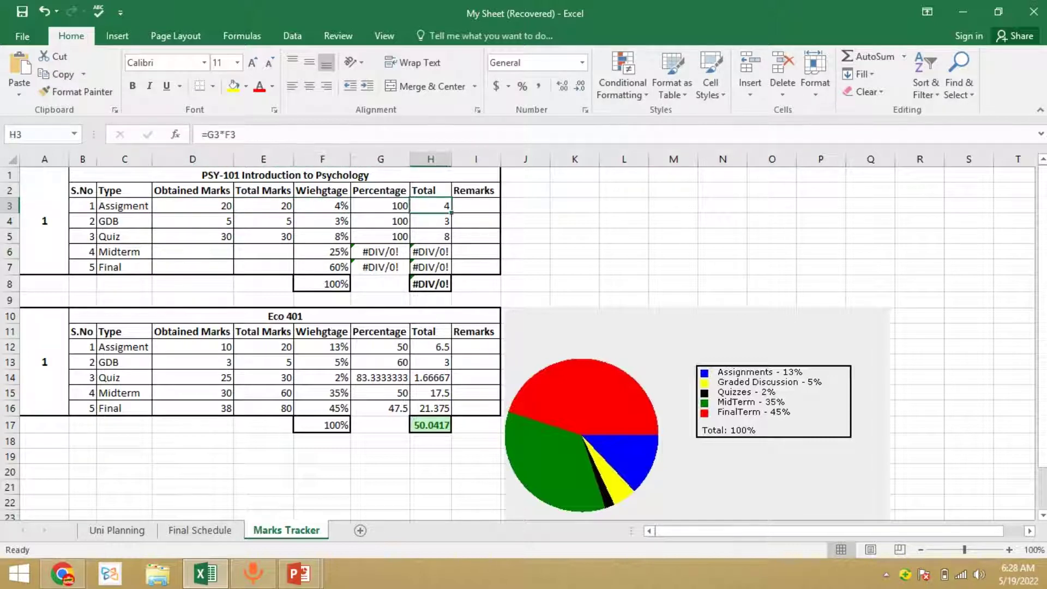
Review the obtained and total marks in the PSY-101 Assignment, GDB and Quiz rows
{"action": "key", "text": "Left"}
{"action": "key", "text": "Left"}
{"action": "key", "text": "Left"}
{"action": "key", "text": "Down"}
{"action": "key", "text": "Up"}
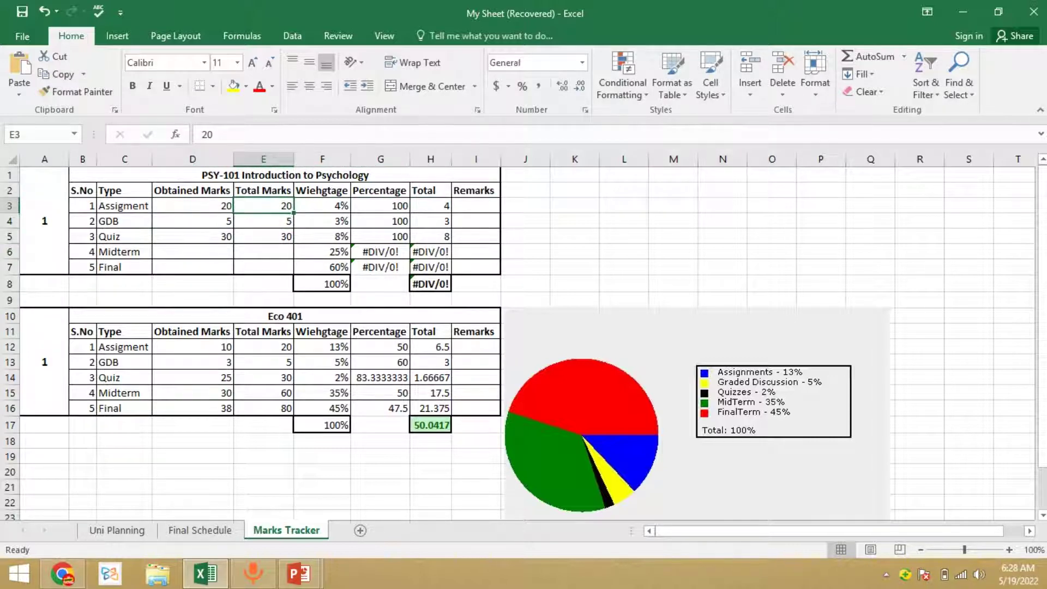
{"action": "key", "text": "Down"}
{"action": "key", "text": "Left"}
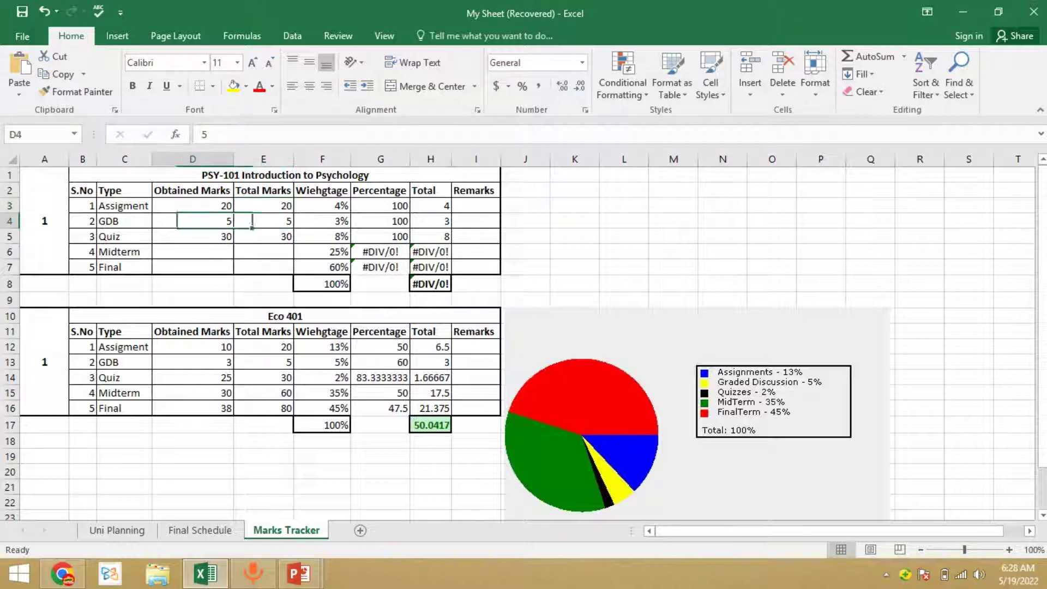
{"action": "key", "text": "Down"}
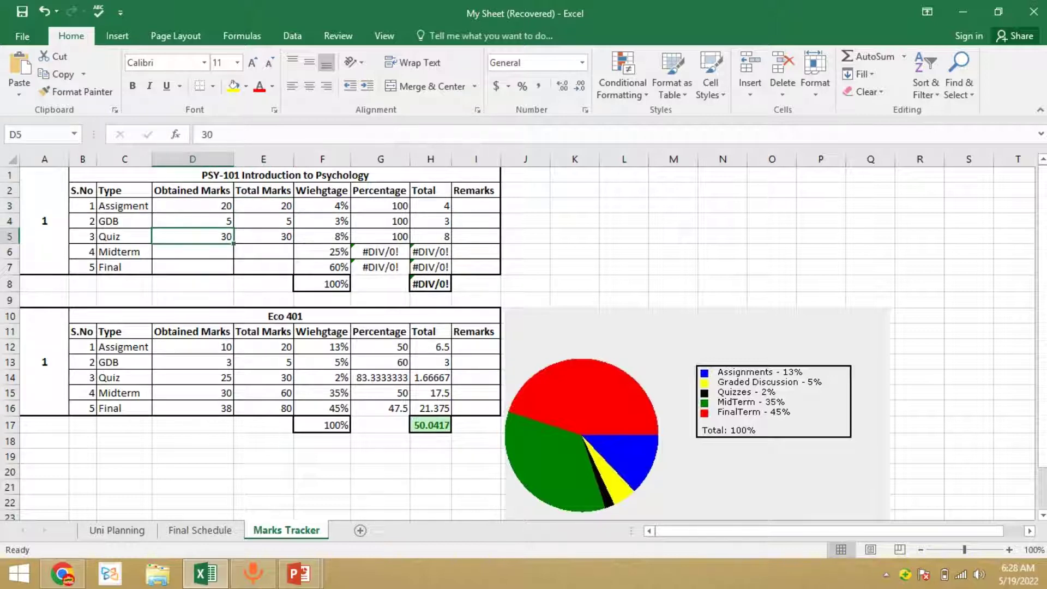
Compare the PSY-101 weightages of the Assignment, GDB and Quiz
{"action": "key", "text": "Right"}
{"action": "key", "text": "Right"}
{"action": "key", "text": "Up"}
{"action": "key", "text": "Up"}
{"action": "key", "text": "Down"}
{"action": "key", "text": "Down"}
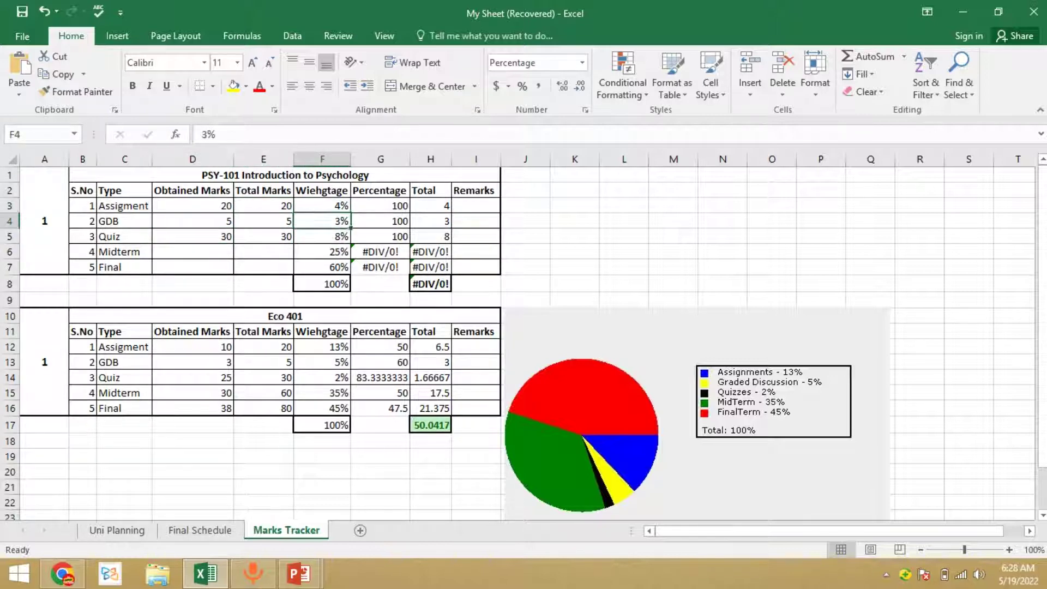
{"action": "key", "text": "Up"}
{"action": "key", "text": "Up"}
{"action": "key", "text": "Down"}
{"action": "key", "text": "Down"}
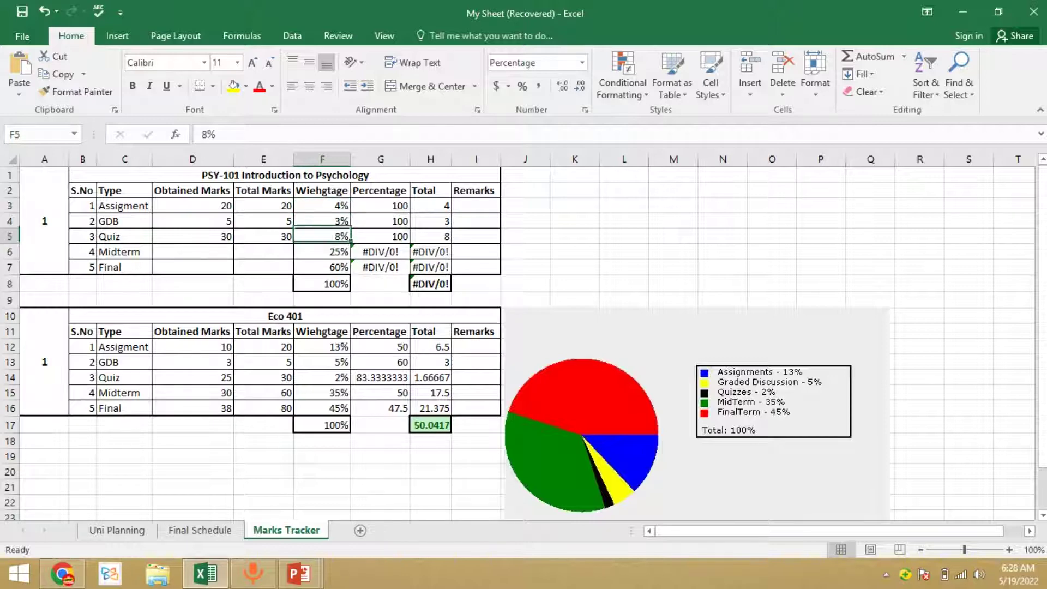
Highlight the Assignment, GDB and Quiz entries in the PSY-101 Type column
{"action": "key", "text": "Left"}
{"action": "key", "text": "Left"}
{"action": "key", "text": "Left"}
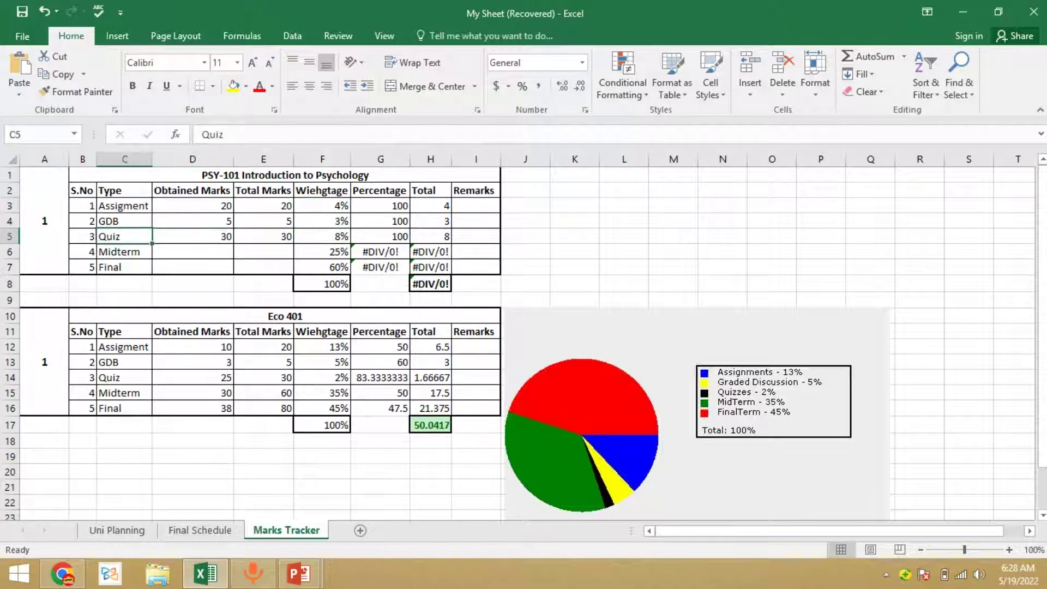
{"action": "key", "text": "Up"}
{"action": "key", "text": "Up"}
{"action": "key", "text": "shift+Down"}
{"action": "key", "text": "shift+Down"}
{"action": "key", "text": "shift+Down"}
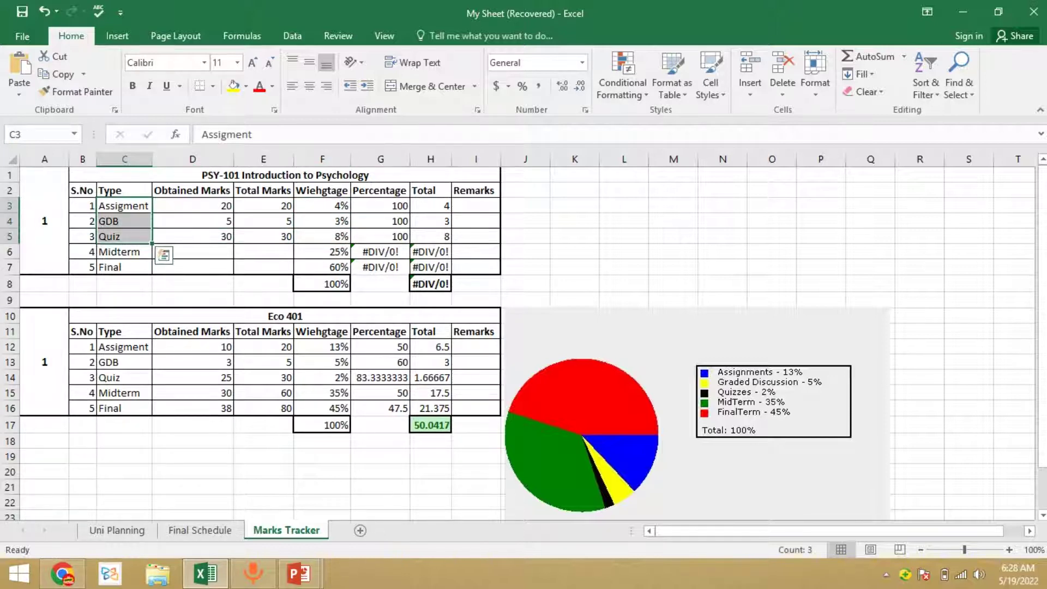
Examine the PSY-101 Assignment percentage, then compare the Assignment and Quiz weightages and the Quiz marks
{"action": "key", "text": "Right"}
{"action": "key", "text": "Right"}
{"action": "key", "text": "Right"}
{"action": "key", "text": "Right"}
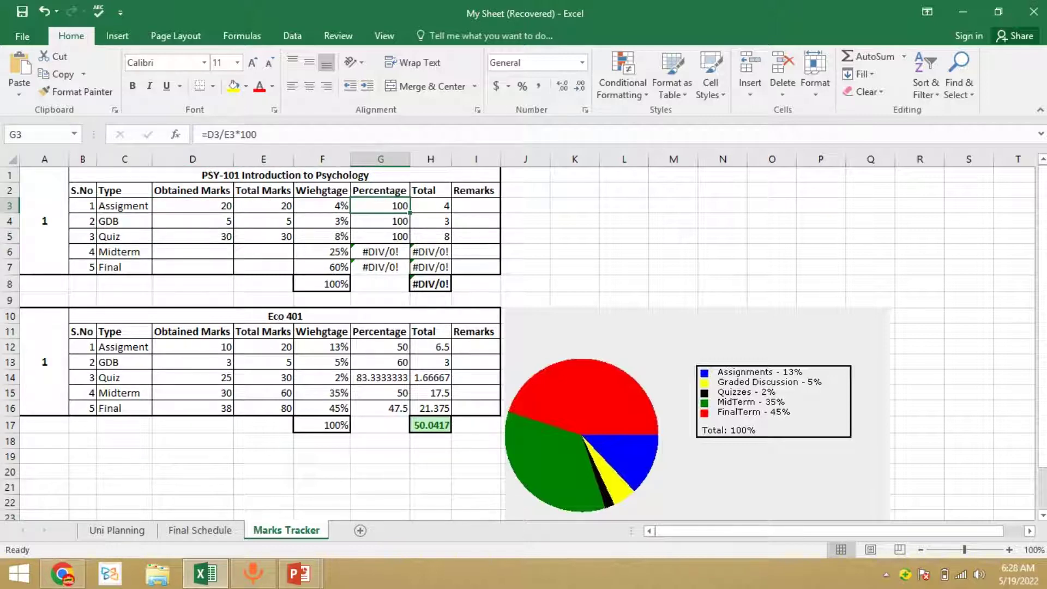
{"action": "key", "text": "Down"}
{"action": "key", "text": "Down"}
{"action": "key", "text": "Left"}
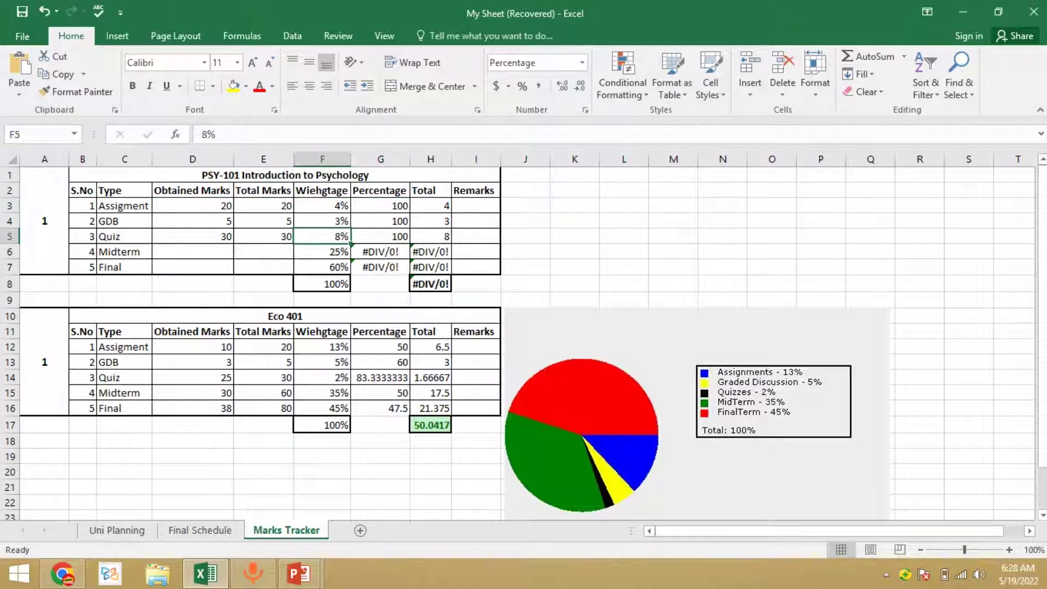
{"action": "key", "text": "Up"}
{"action": "key", "text": "Up"}
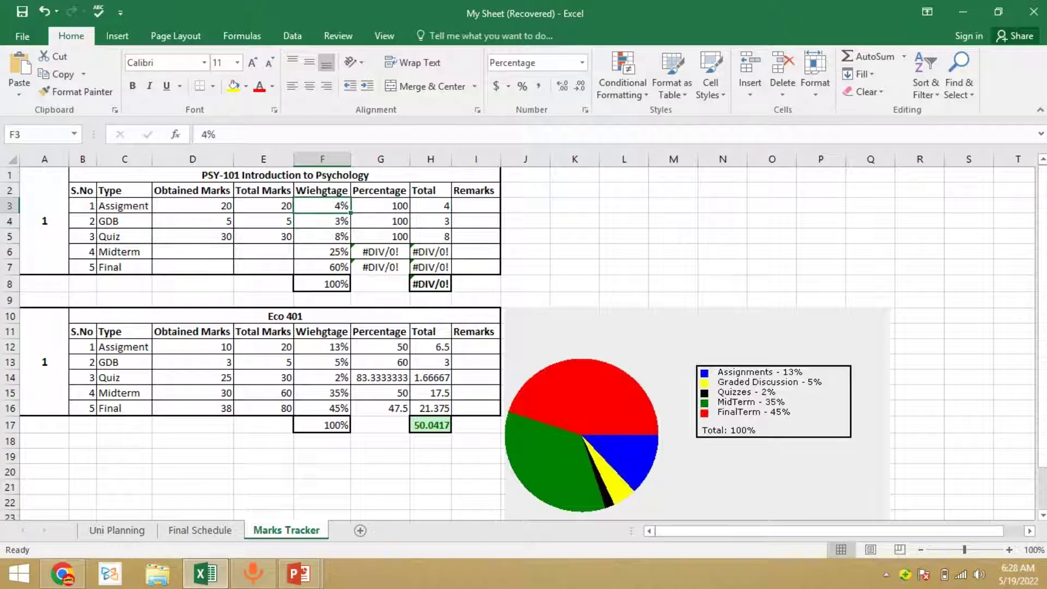
{"action": "key", "text": "Down"}
{"action": "key", "text": "Down"}
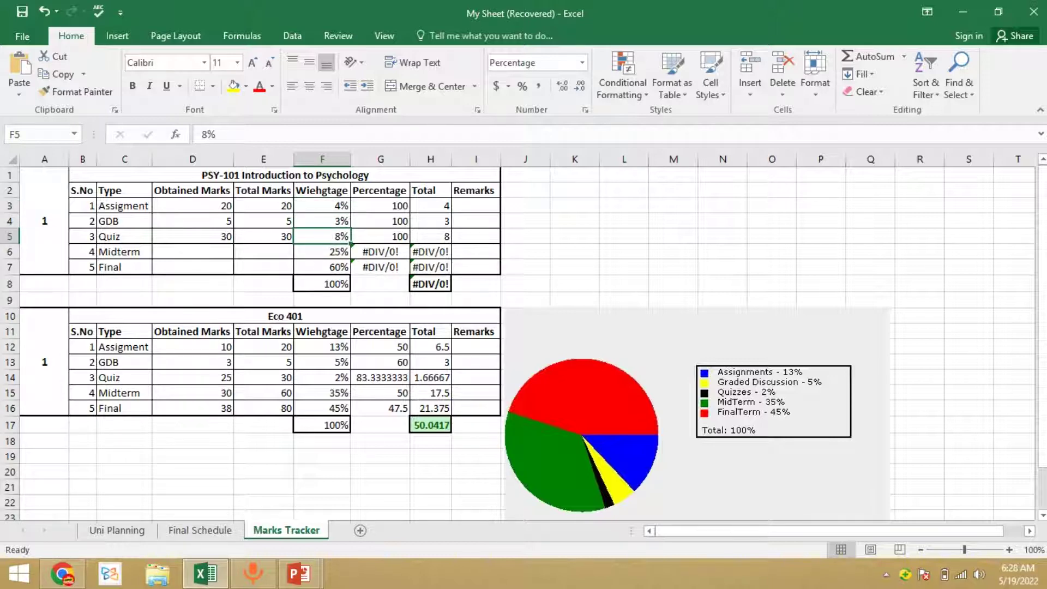
{"action": "key", "text": "Left"}
{"action": "key", "text": "Left"}
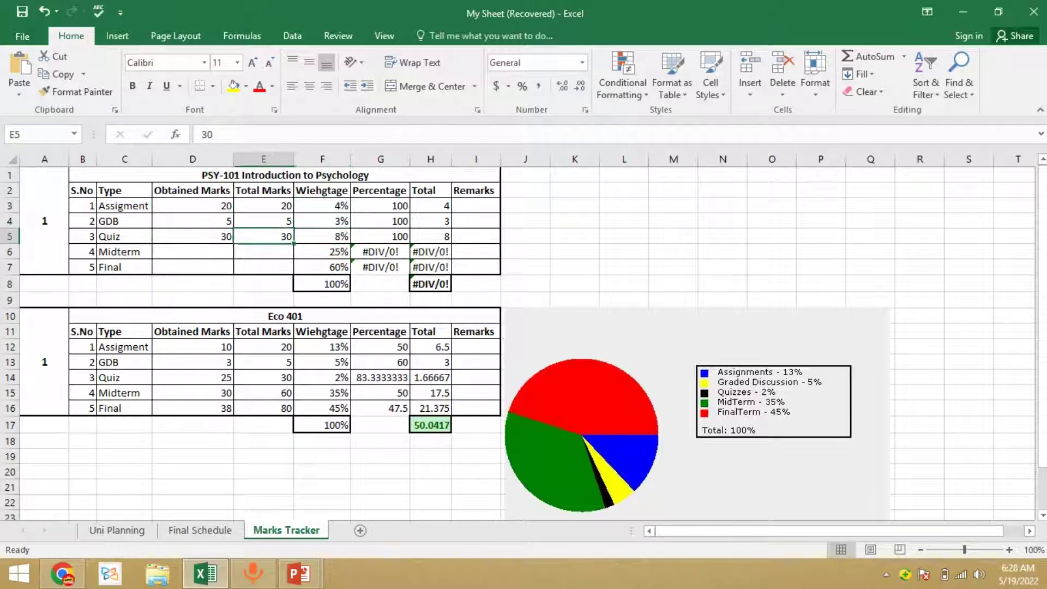
{"action": "key", "text": "Right"}
{"action": "key", "text": "Right"}
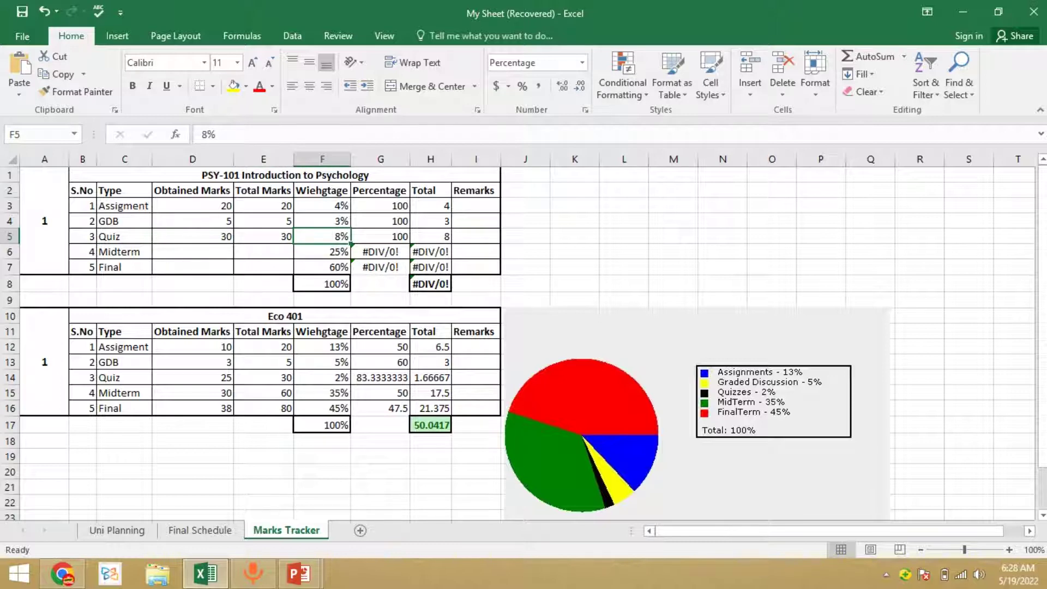
Try swapped PSY-101 weightages by setting the Quiz to 4% and the Assignment to 8%
{"action": "type", "text": "4"}
{"action": "key", "text": "Return"}
{"action": "key", "text": "Up"}
{"action": "key", "text": "Up"}
{"action": "key", "text": "Up"}
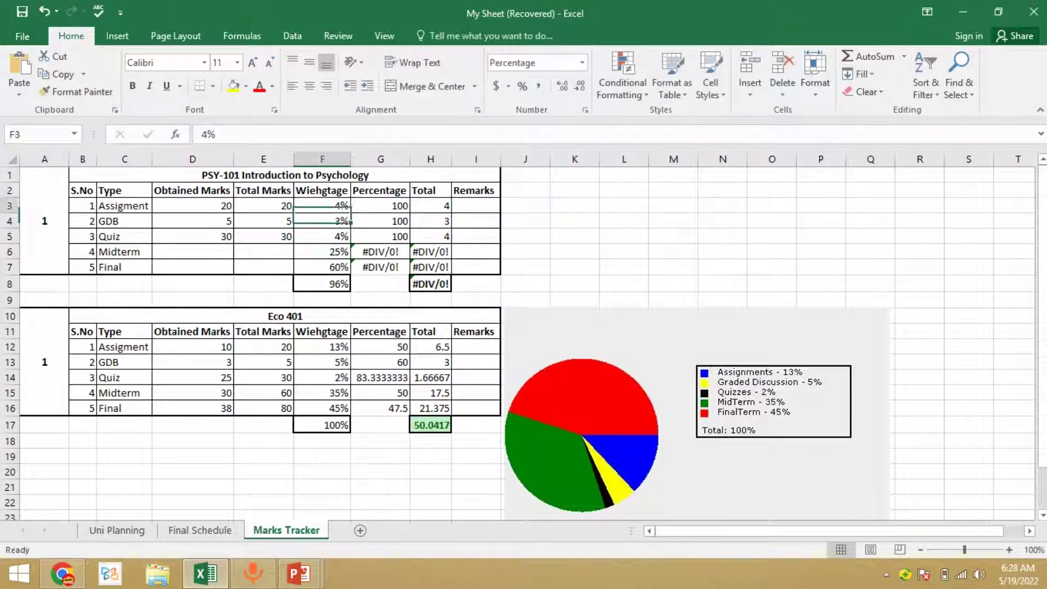
{"action": "type", "text": "8"}
{"action": "key", "text": "Return"}
{"action": "key", "text": "Up"}
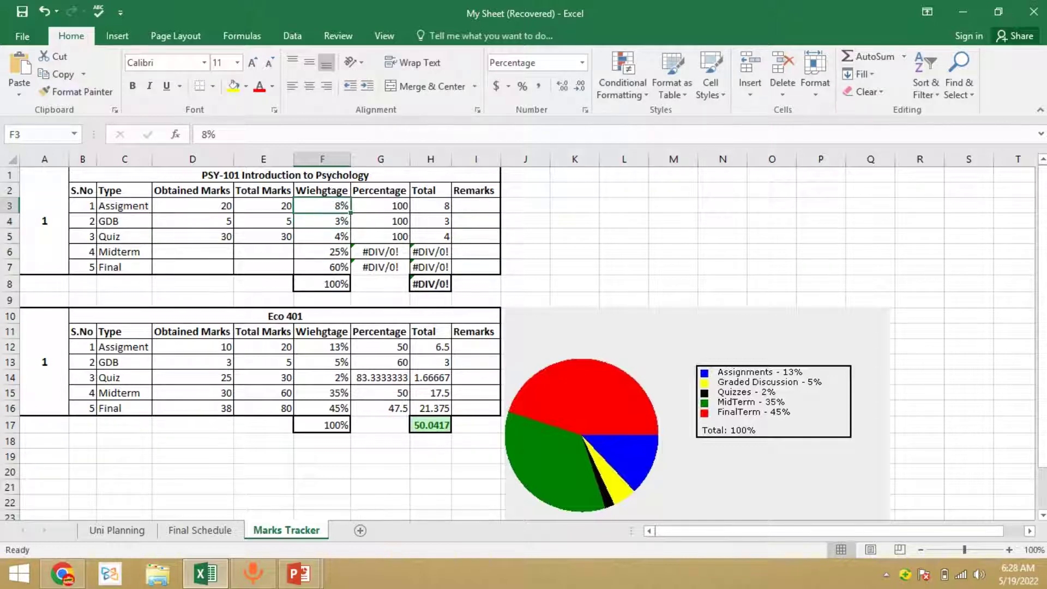
Compare the PSY-101 Assignment marks and weightage with the Quiz weightage under the swapped values
{"action": "key", "text": "Left"}
{"action": "key", "text": "Left"}
{"action": "key", "text": "Right"}
{"action": "key", "text": "Right"}
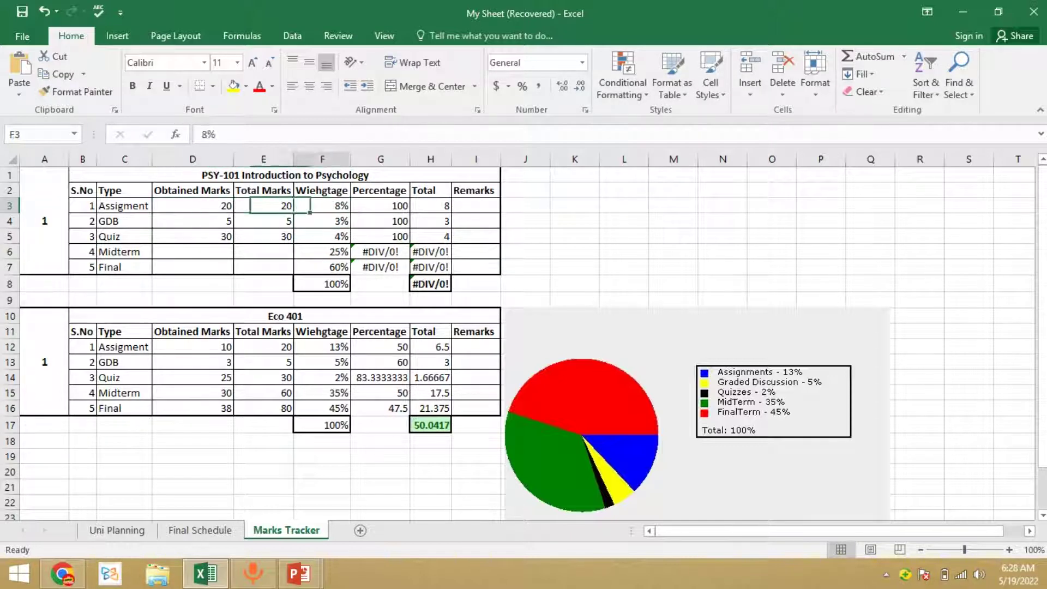
{"action": "key", "text": "Down"}
{"action": "key", "text": "Down"}
{"action": "key", "text": "Right"}
{"action": "key", "text": "Right"}
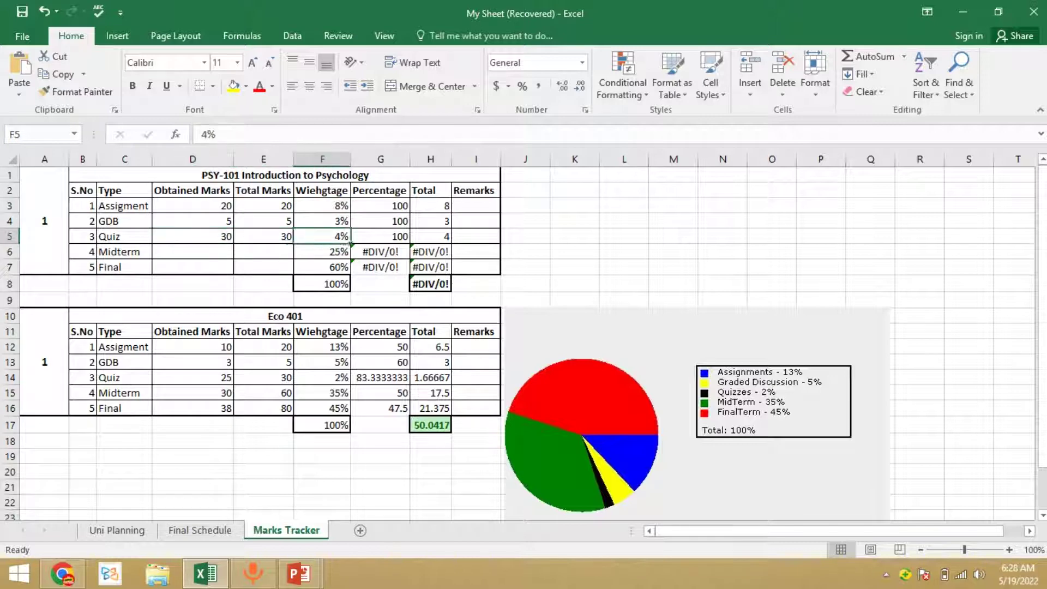
{"action": "key", "text": "Up"}
{"action": "key", "text": "Up"}
{"action": "key", "text": "Down"}
{"action": "key", "text": "Down"}
Restore the PSY-101 weightages to 8% for the Quiz and 4% for the Assignment
{"action": "type", "text": "8"}
{"action": "key", "text": "Return"}
{"action": "key", "text": "Up"}
{"action": "key", "text": "Up"}
{"action": "key", "text": "Up"}
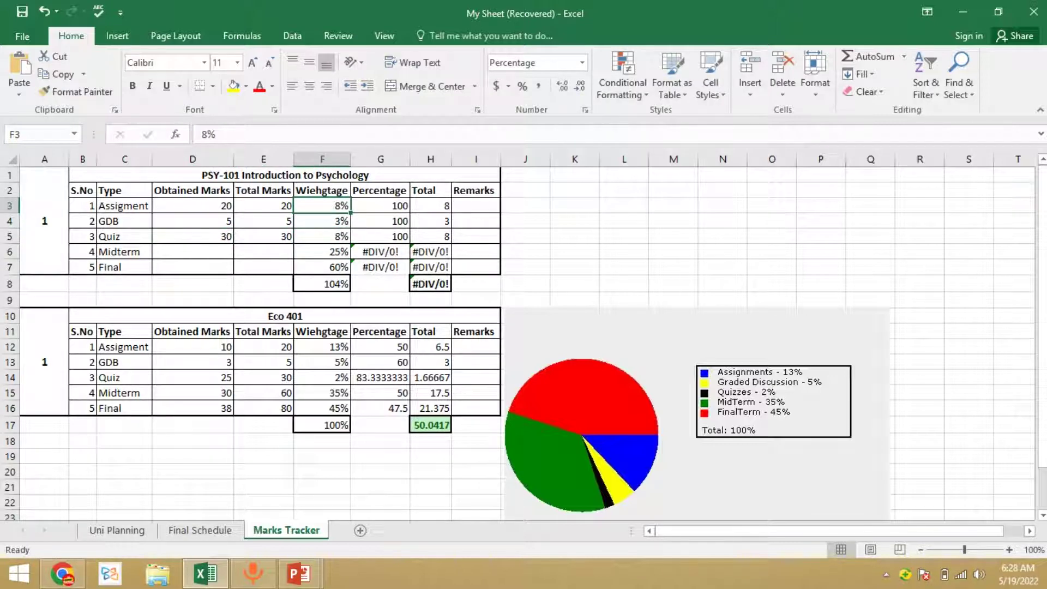
{"action": "type", "text": "4"}
{"action": "key", "text": "Return"}
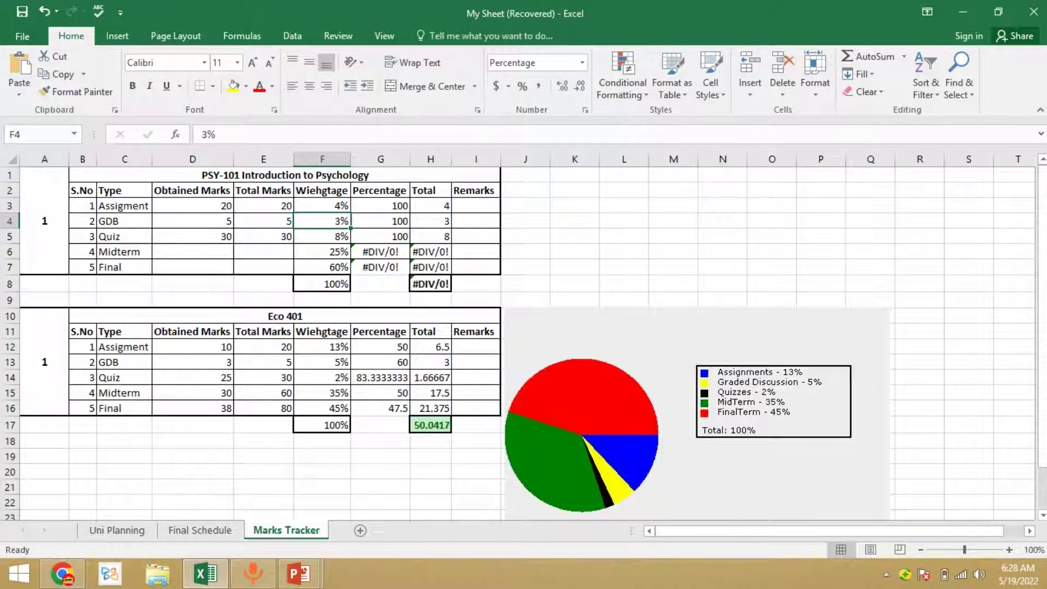
Switch to Chrome and examine the PSY101 grading scheme pie chart on the LMS course page
{"action": "left_click", "coordinate": [62, 573]}
{"action": "left_click", "coordinate": [90, 13]}
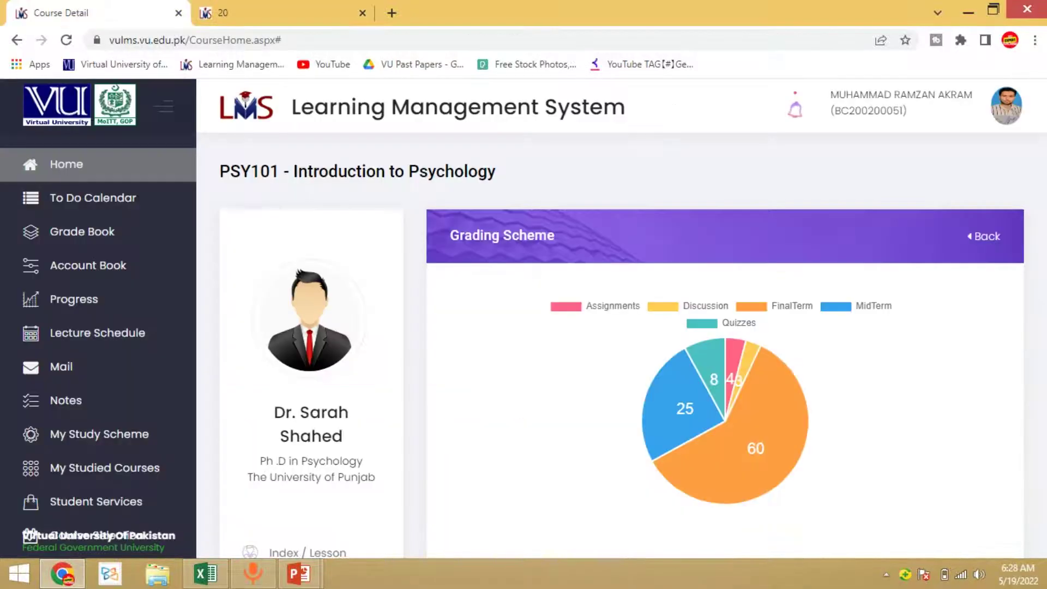
{"action": "mouse_move", "coordinate": [706, 368]}
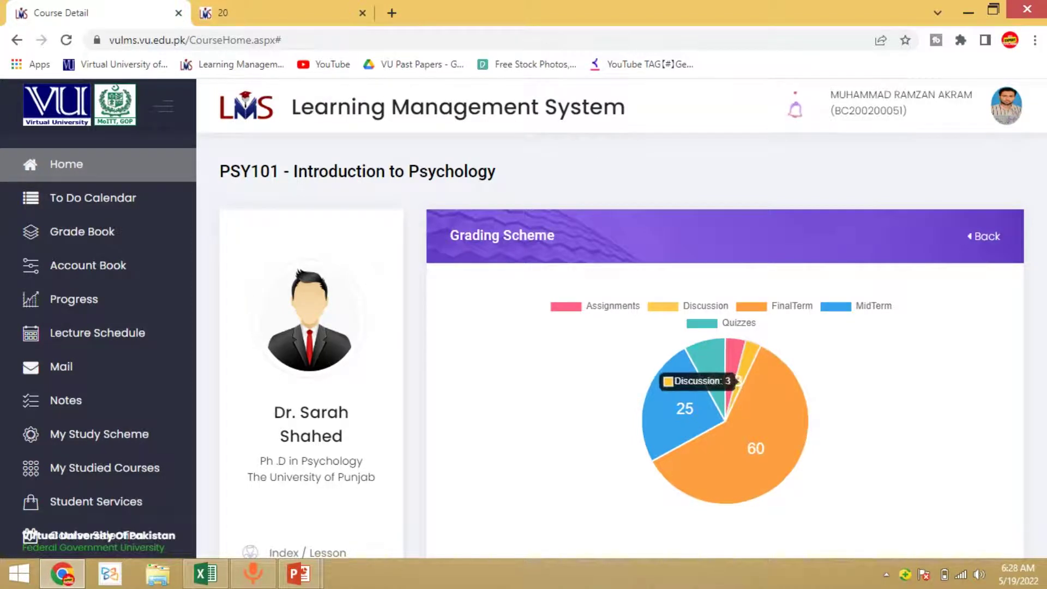
{"action": "mouse_move", "coordinate": [737, 376]}
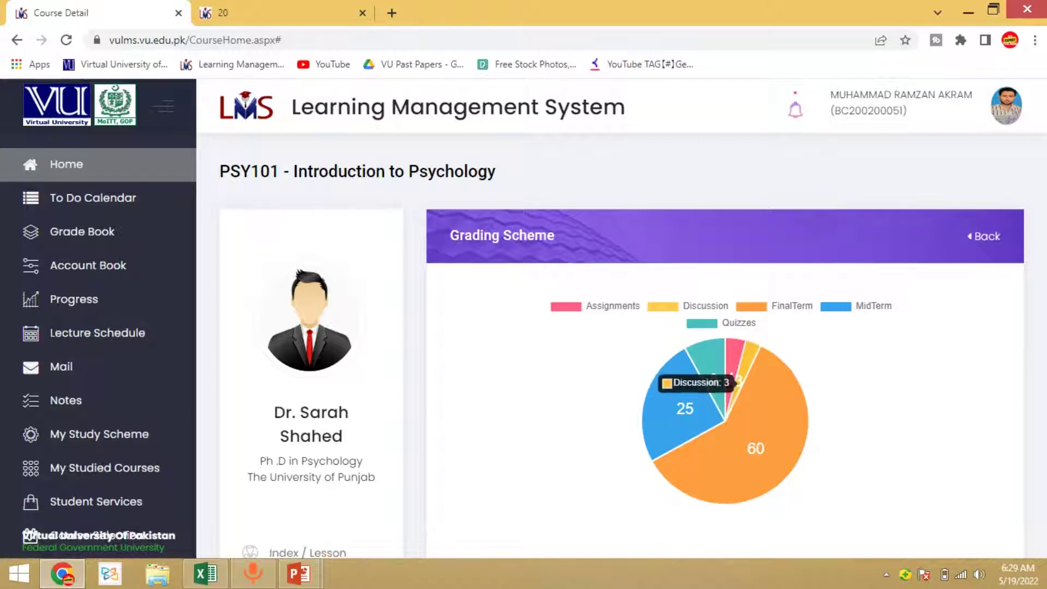
Switch back to Excel and check the combined PSY-101 weightage of the Assignment, GDB and Quiz, then the Quiz alone
{"action": "left_click", "coordinate": [205, 573]}
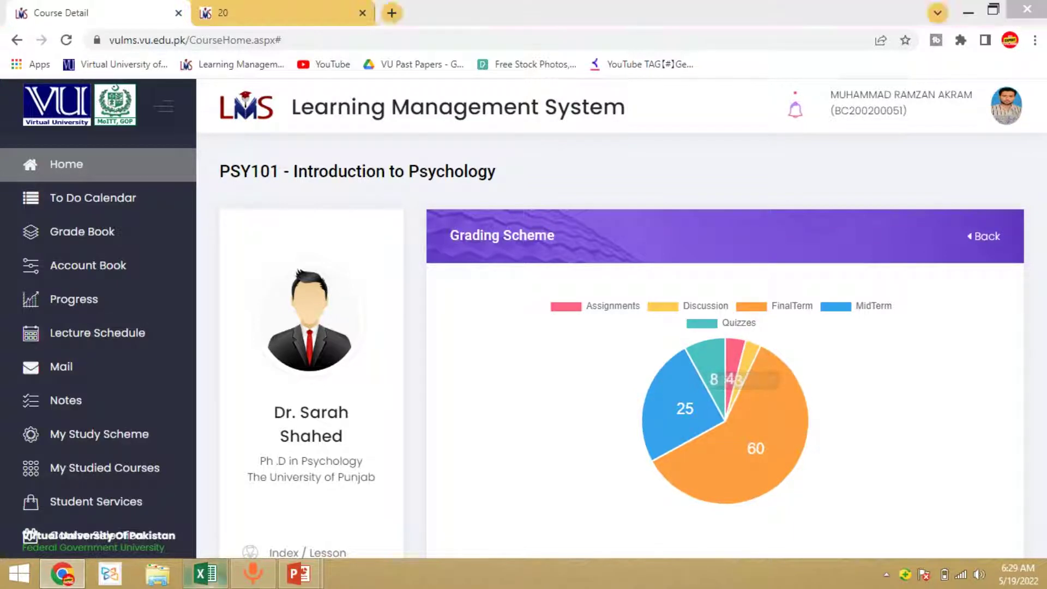
{"action": "left_click_drag", "start_coordinate": [322, 206], "coordinate": [322, 236]}
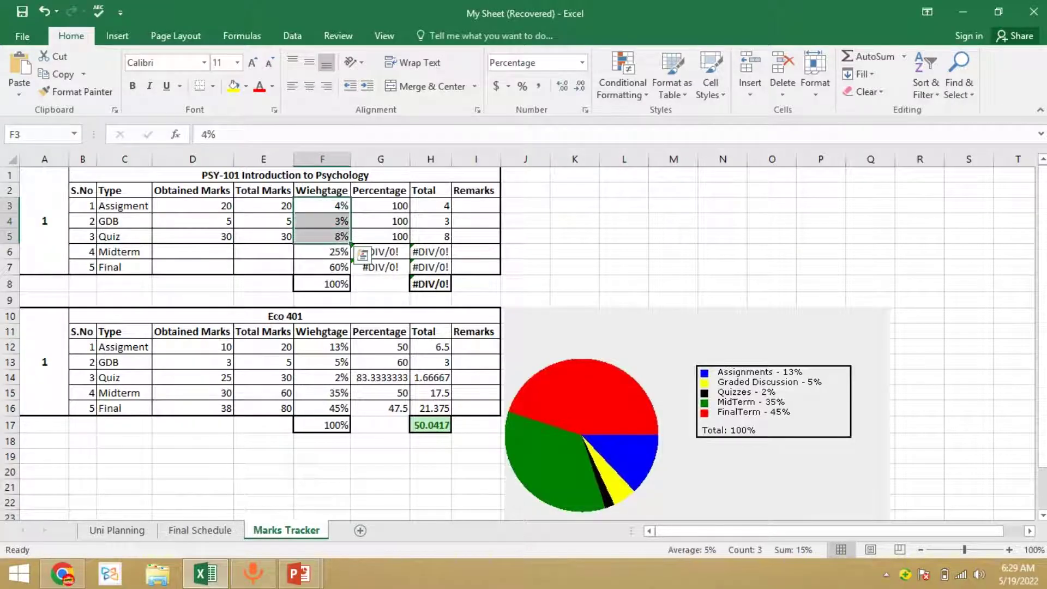
{"action": "left_click", "coordinate": [321, 236]}
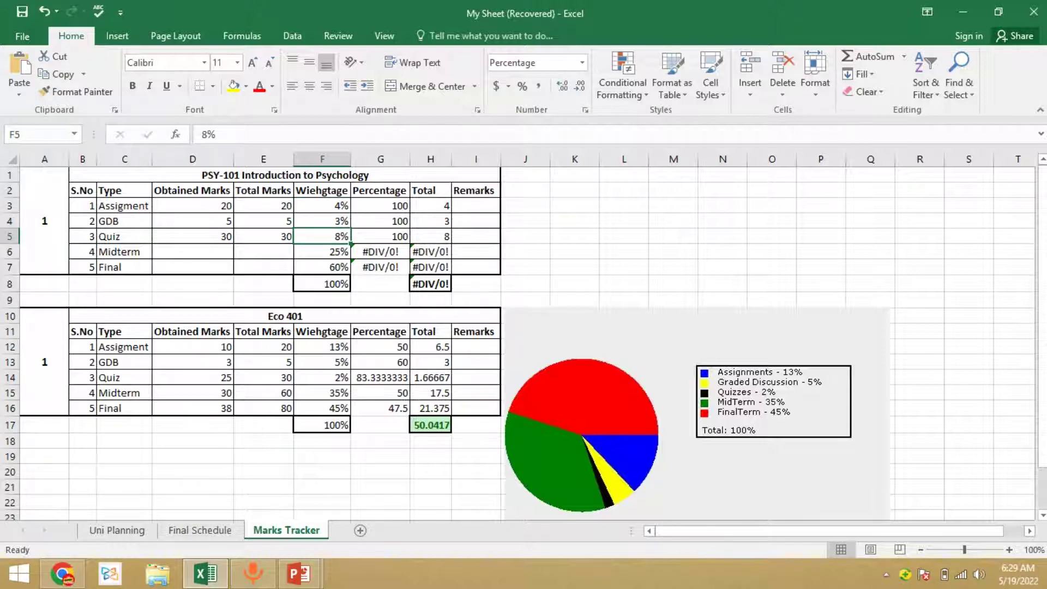
Enter the PSY-101 Midterm total marks as the formula =30+9+15
{"action": "left_click", "coordinate": [263, 251]}
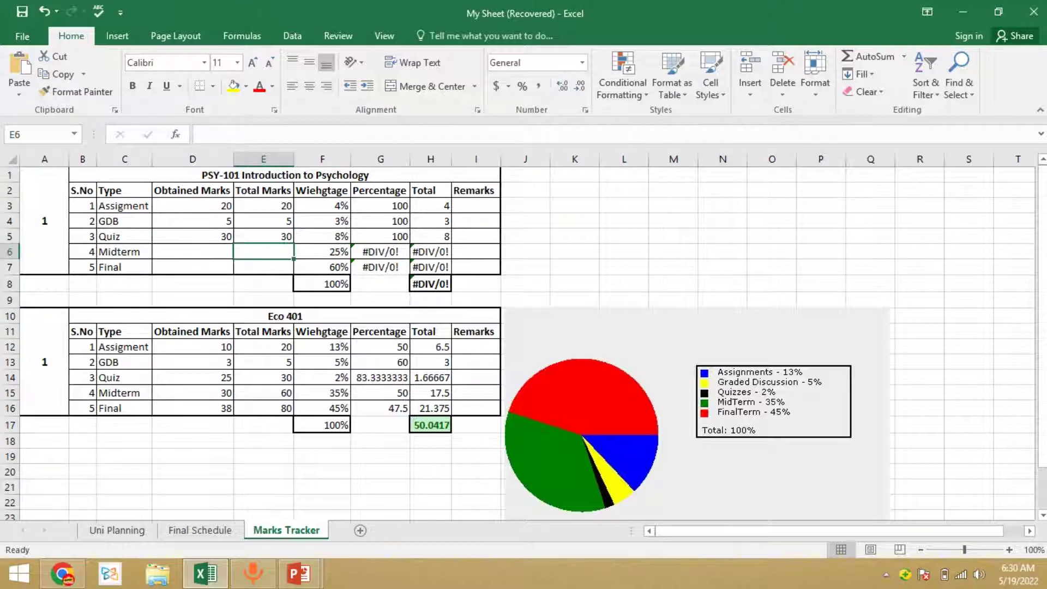
{"action": "type", "text": "=30"}
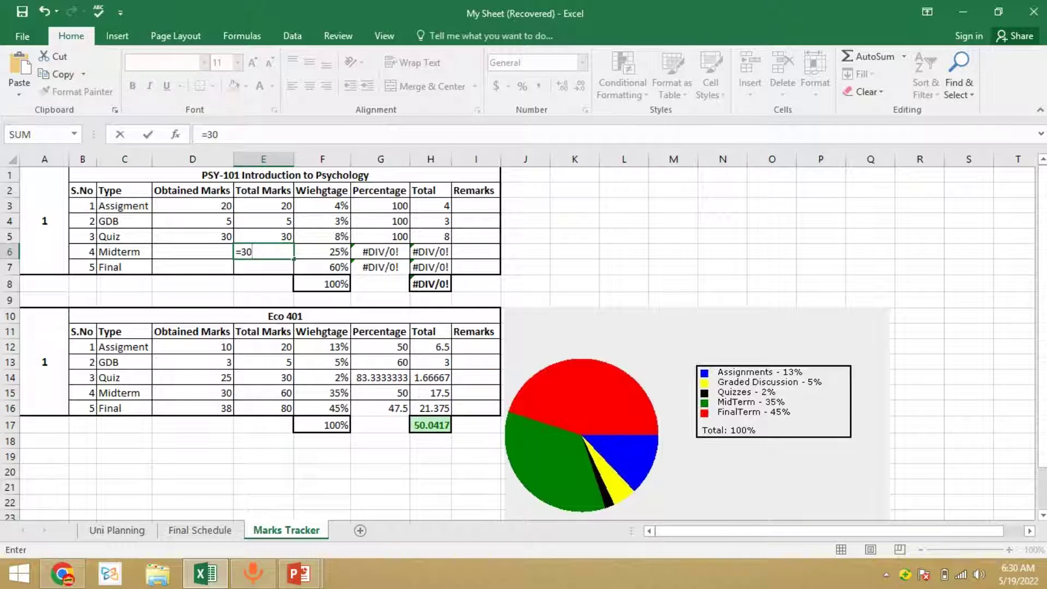
{"action": "type", "text": "+9+15"}
{"action": "key", "text": "ctrl+Return"}
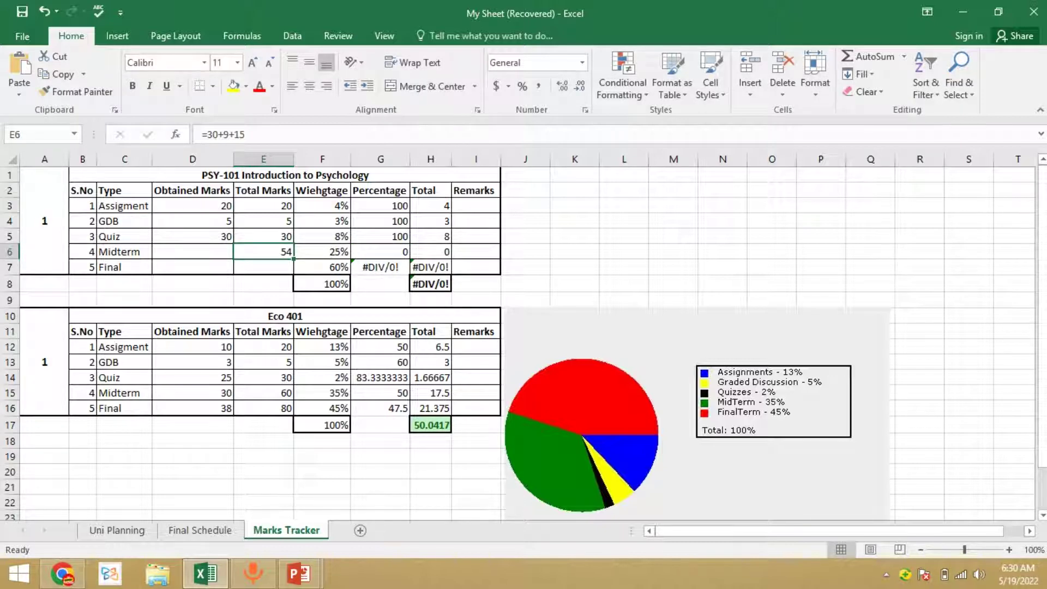
Set the PSY-101 Midterm obtained marks to 35
{"action": "left_click", "coordinate": [192, 251]}
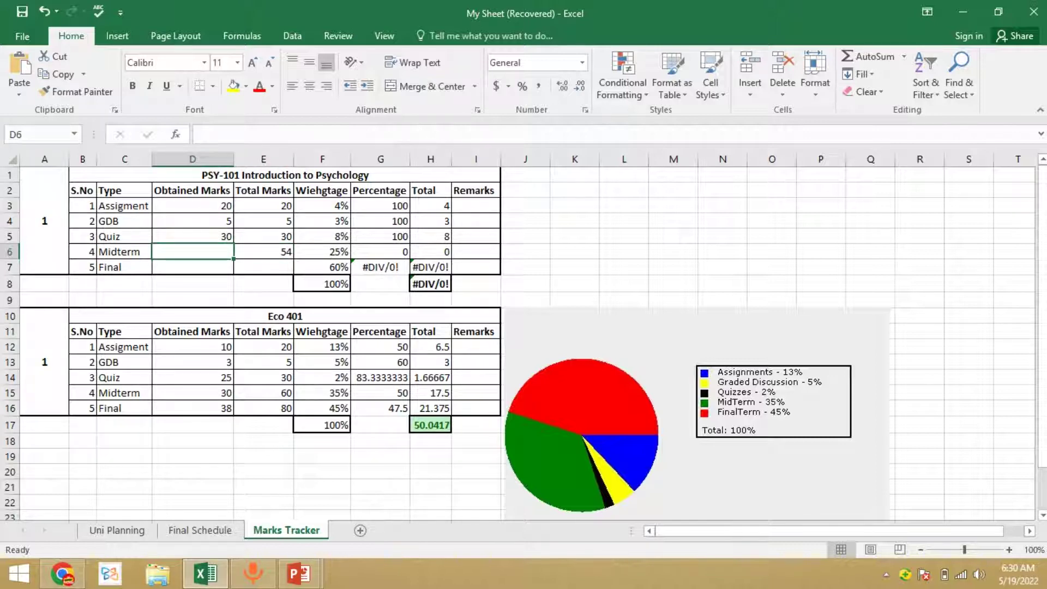
{"action": "left_click", "coordinate": [264, 251]}
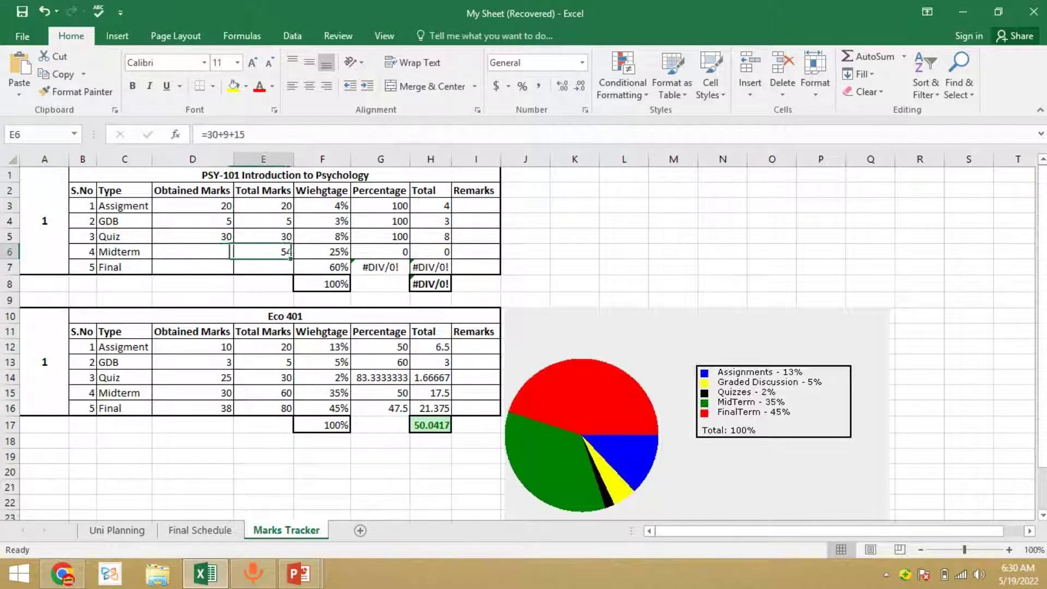
{"action": "left_click", "coordinate": [191, 252]}
{"action": "type", "text": "35"}
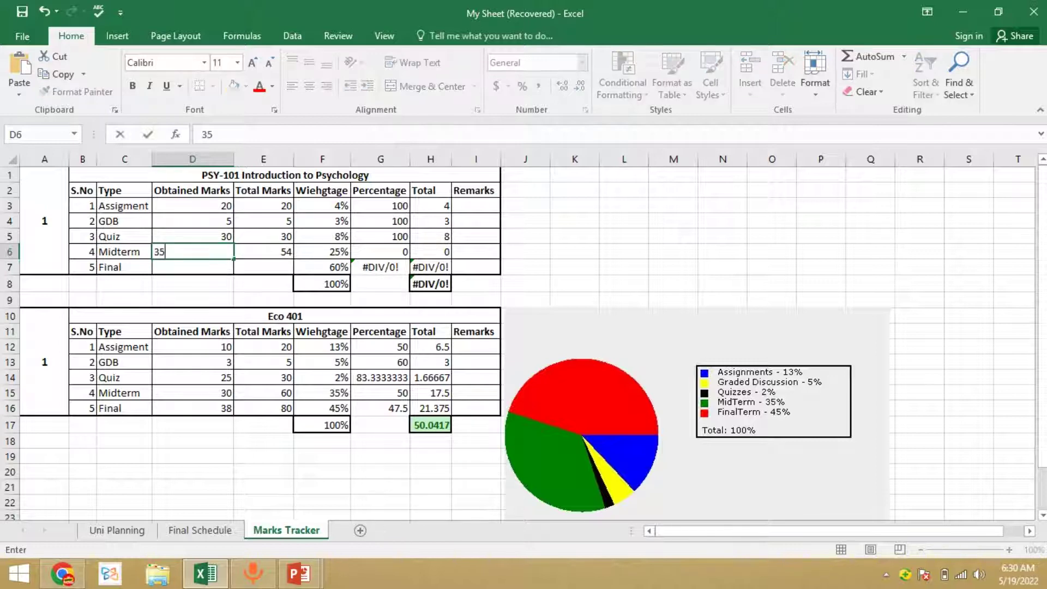
{"action": "key", "text": "Return"}
Examine the PSY-101 Midterm row's total marks, weightage, percentage and weighted total
{"action": "left_click", "coordinate": [333, 251]}
{"action": "key", "text": "Right"}
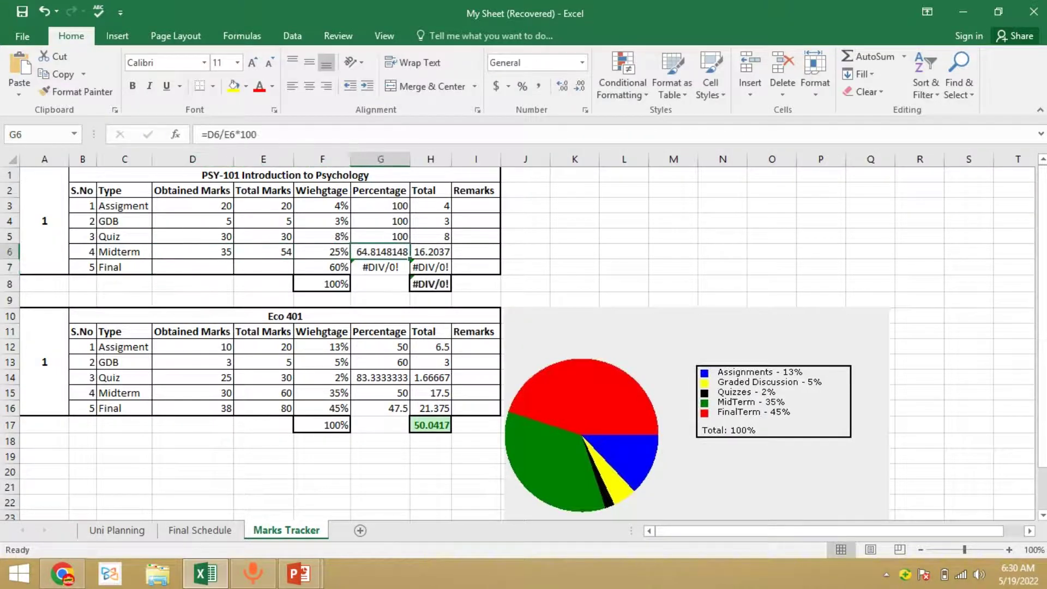
{"action": "key", "text": "Right"}
{"action": "key", "text": "Left"}
{"action": "key", "text": "Left"}
{"action": "key", "text": "Right"}
{"action": "key", "text": "Left"}
{"action": "key", "text": "Left"}
{"action": "key", "text": "Right"}
{"action": "key", "text": "Right"}
{"action": "key", "text": "Right"}
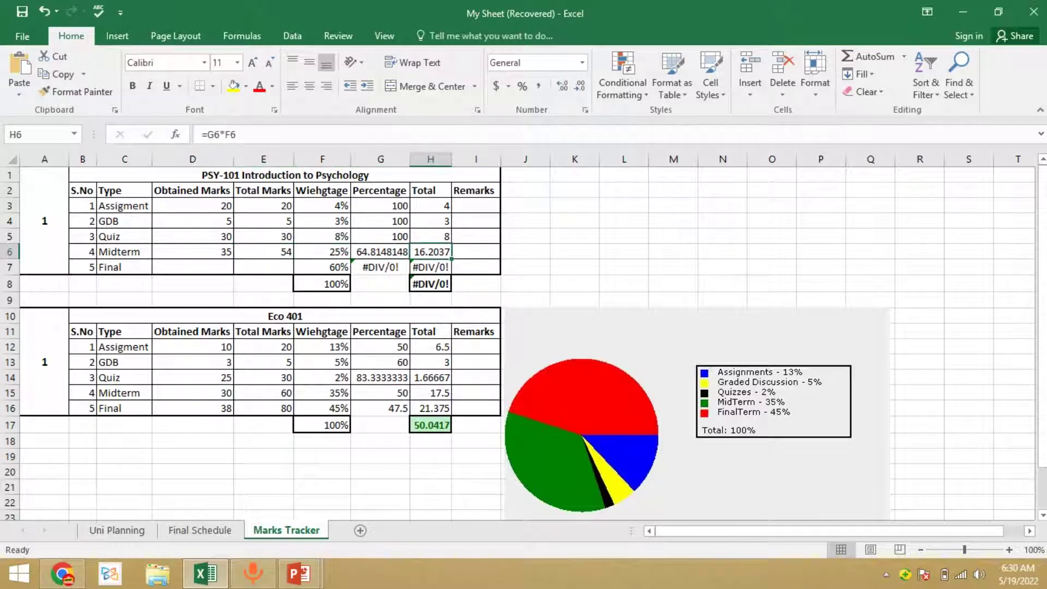
{"action": "key", "text": "Left"}
{"action": "key", "text": "Left"}
{"action": "key", "text": "Left"}
{"action": "key", "text": "Left"}
{"action": "key", "text": "Right"}
{"action": "key", "text": "Right"}
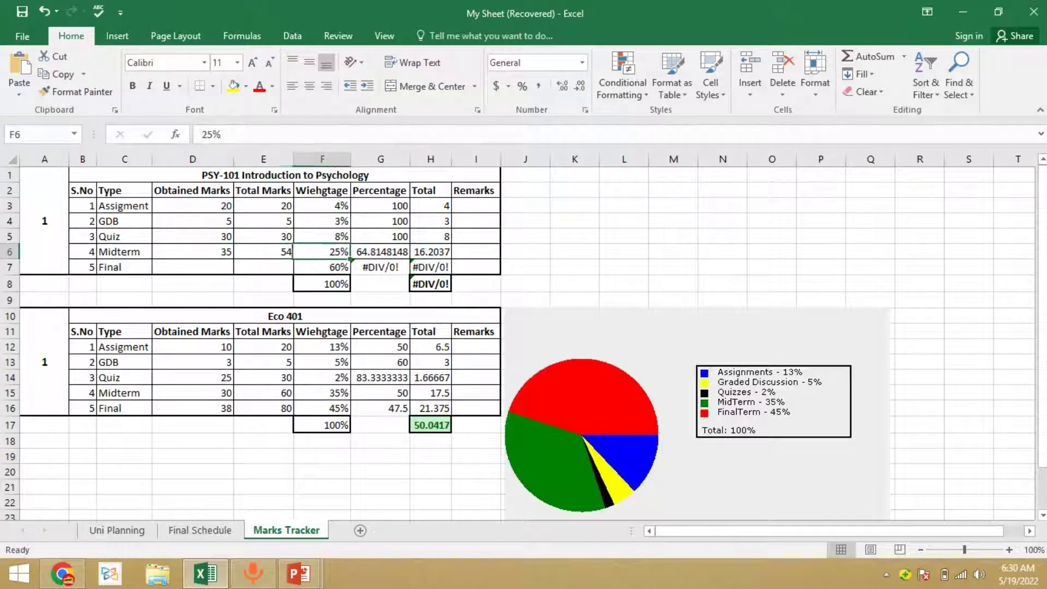
{"action": "key", "text": "Right"}
{"action": "key", "text": "Left"}
{"action": "key", "text": "Right"}
{"action": "key", "text": "Right"}
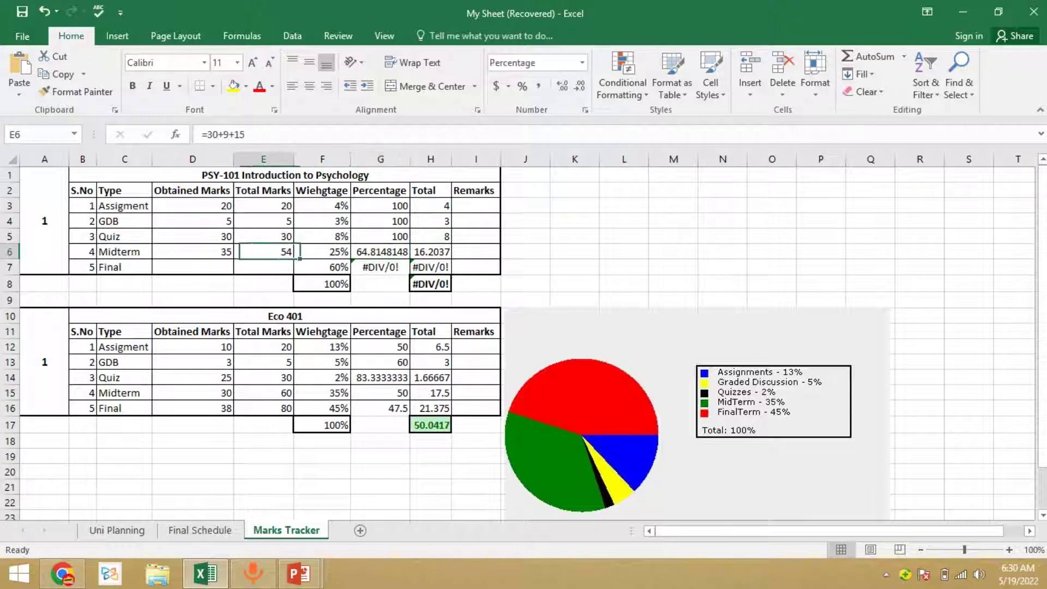
Try 20, 15, 10 and 12 in turn as the PSY-101 Midterm obtained marks
{"action": "key", "text": "Left"}
{"action": "key", "text": "Left"}
{"action": "key", "text": "Left"}
{"action": "key", "text": "Left"}
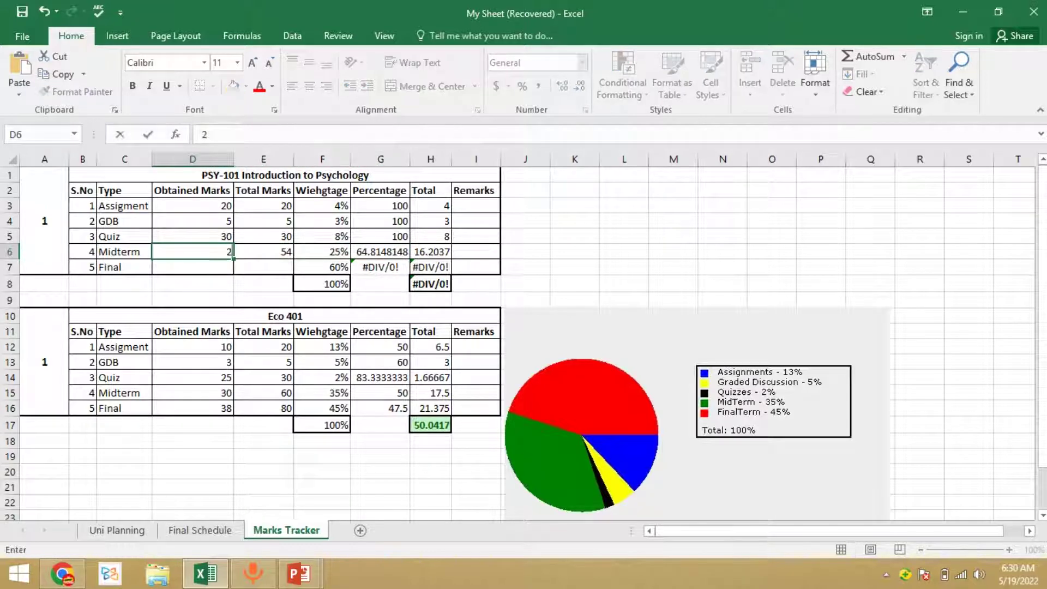
{"action": "type", "text": "20"}
{"action": "key", "text": "Return"}
{"action": "key", "text": "Up"}
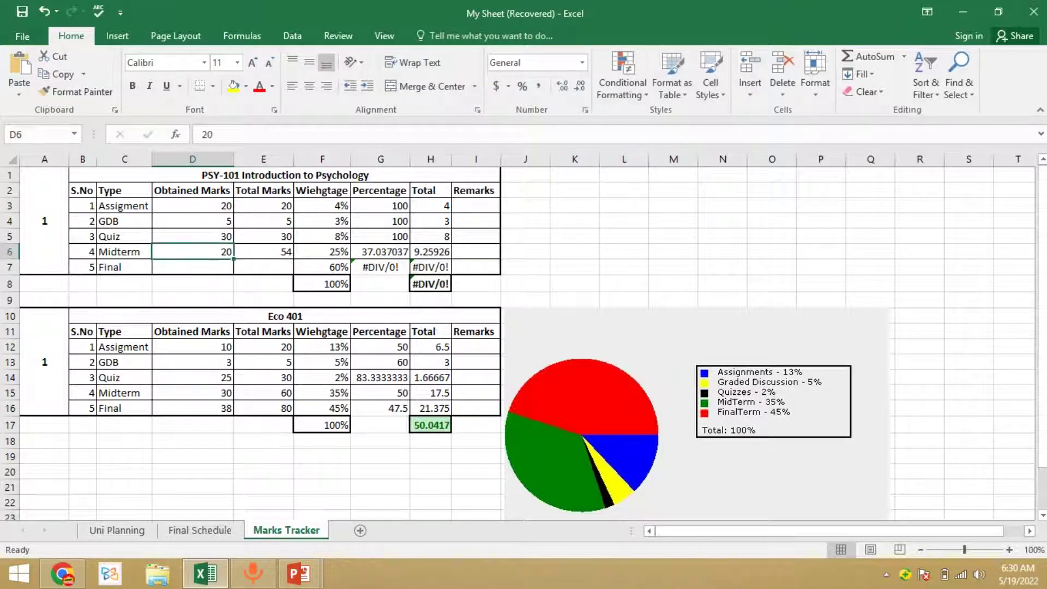
{"action": "type", "text": "15"}
{"action": "key", "text": "Return"}
{"action": "key", "text": "Up"}
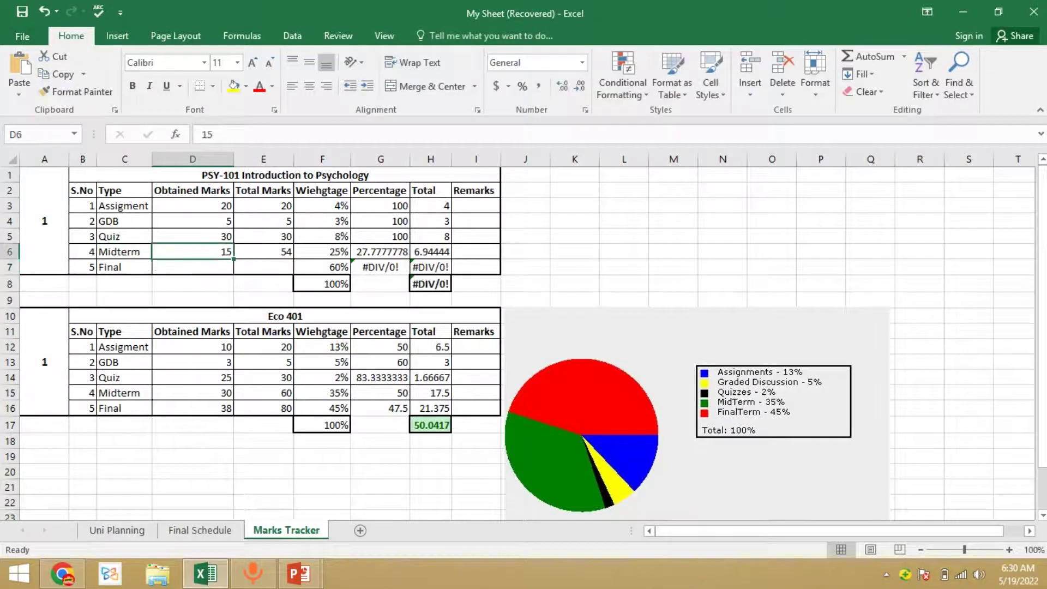
{"action": "type", "text": "10"}
{"action": "key", "text": "Return"}
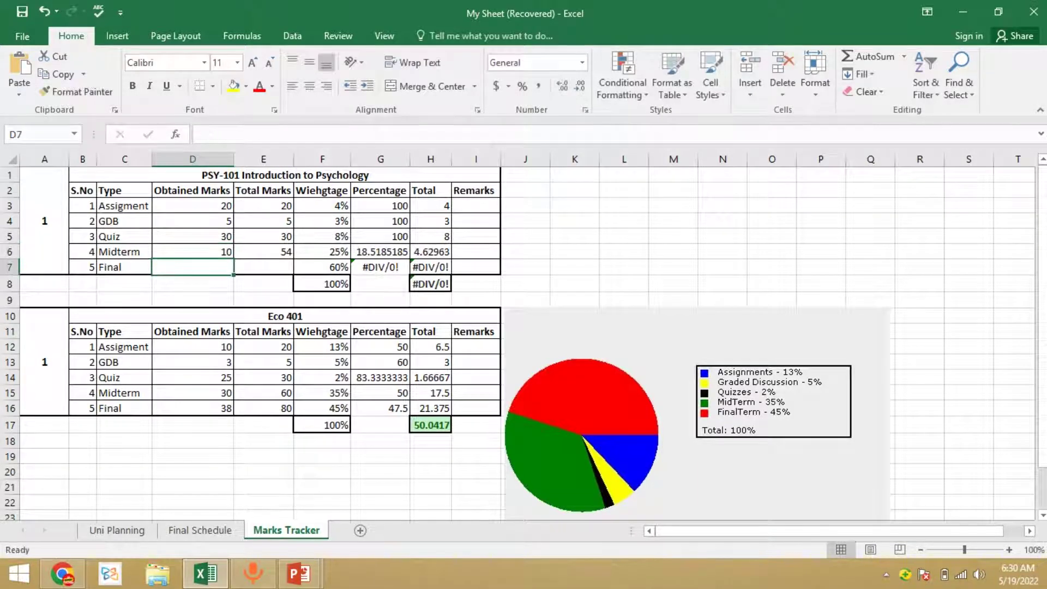
{"action": "key", "text": "Up"}
{"action": "type", "text": "12"}
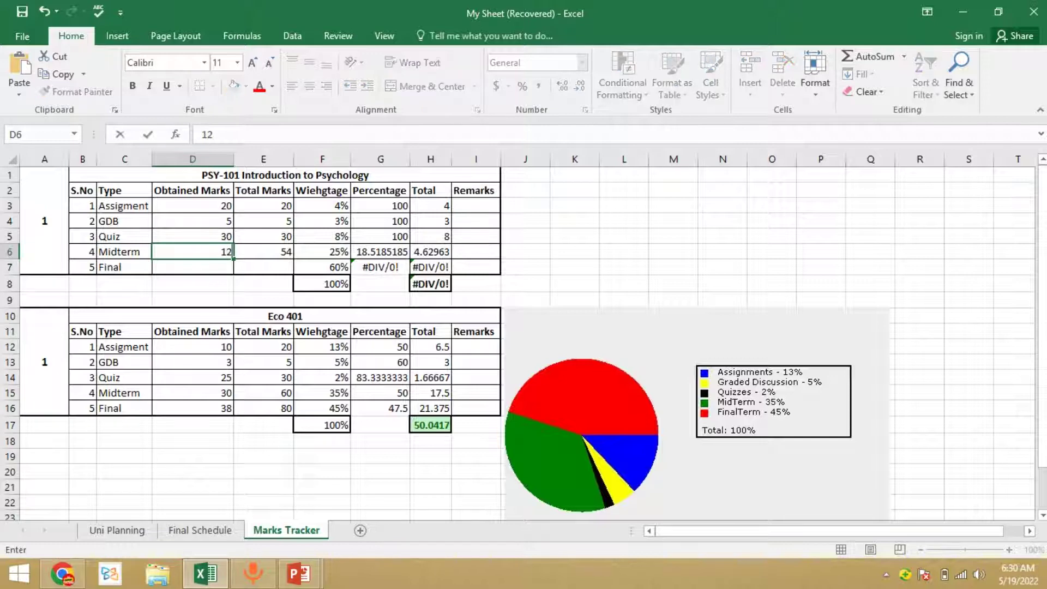
{"action": "key", "text": "Return"}
{"action": "key", "text": "Up"}
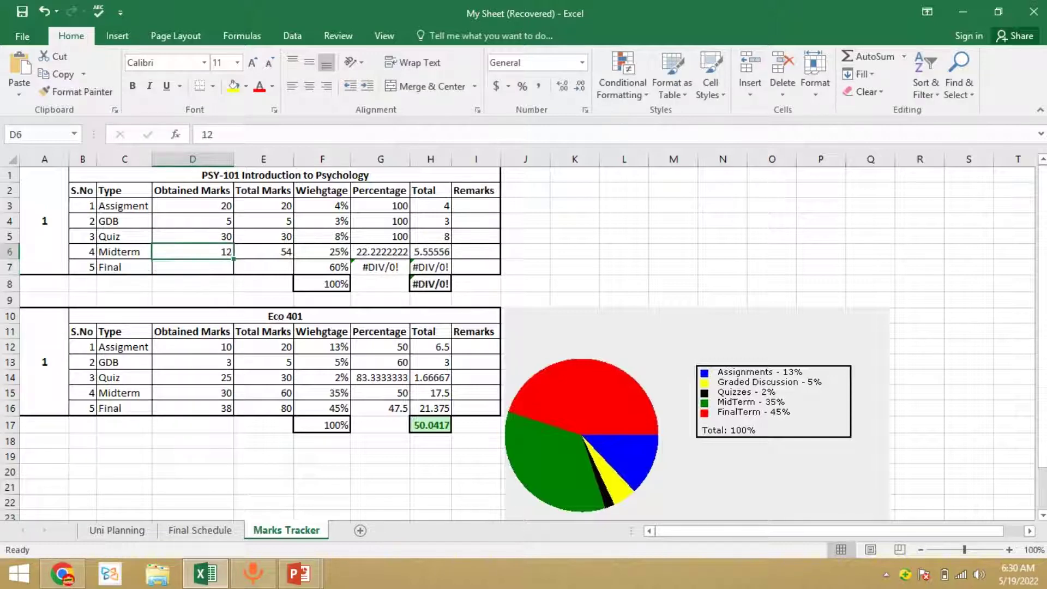
Set the PSY-101 Midterm obtained marks to 11 and check the Midterm percentage
{"action": "type", "text": "11"}
{"action": "key", "text": "Return"}
{"action": "key", "text": "Up"}
{"action": "left_click", "coordinate": [374, 253]}
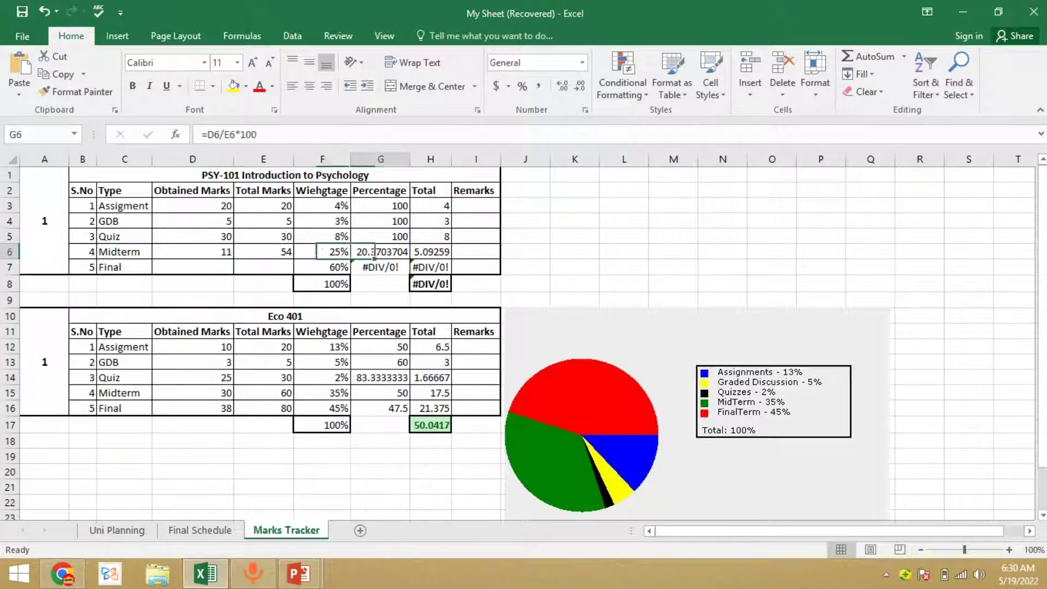
{"action": "key", "text": "Left"}
{"action": "key", "text": "Left"}
{"action": "key", "text": "Left"}
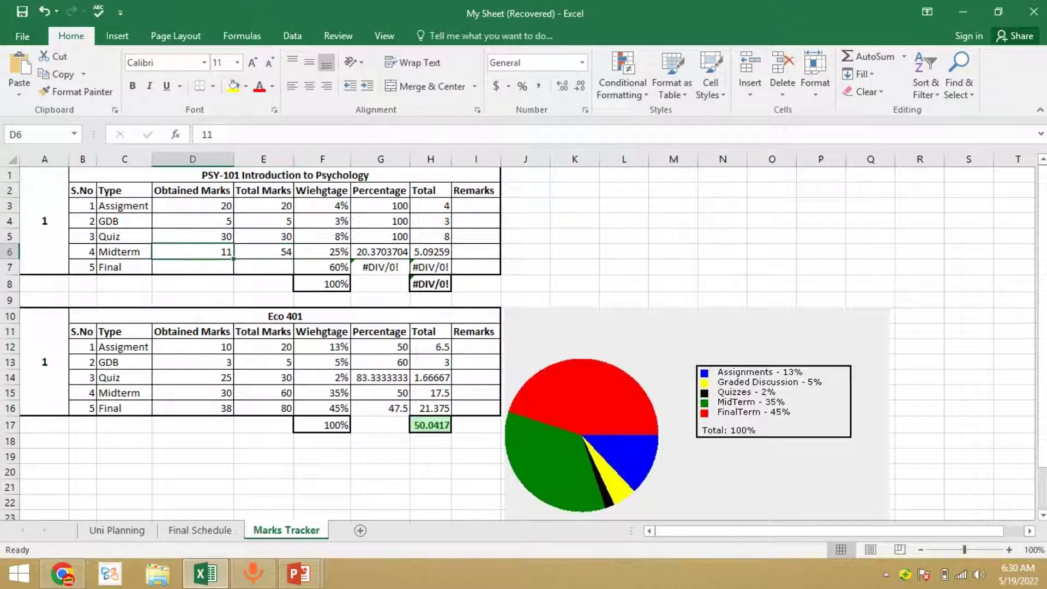
Review the PSY-101 obtained marks of the Assignment, GDB and Quiz, and the Quiz percentage
{"action": "key", "text": "shift+Right"}
{"action": "key", "text": "Up"}
{"action": "key", "text": "Up"}
{"action": "key", "text": "Up"}
{"action": "key", "text": "Down"}
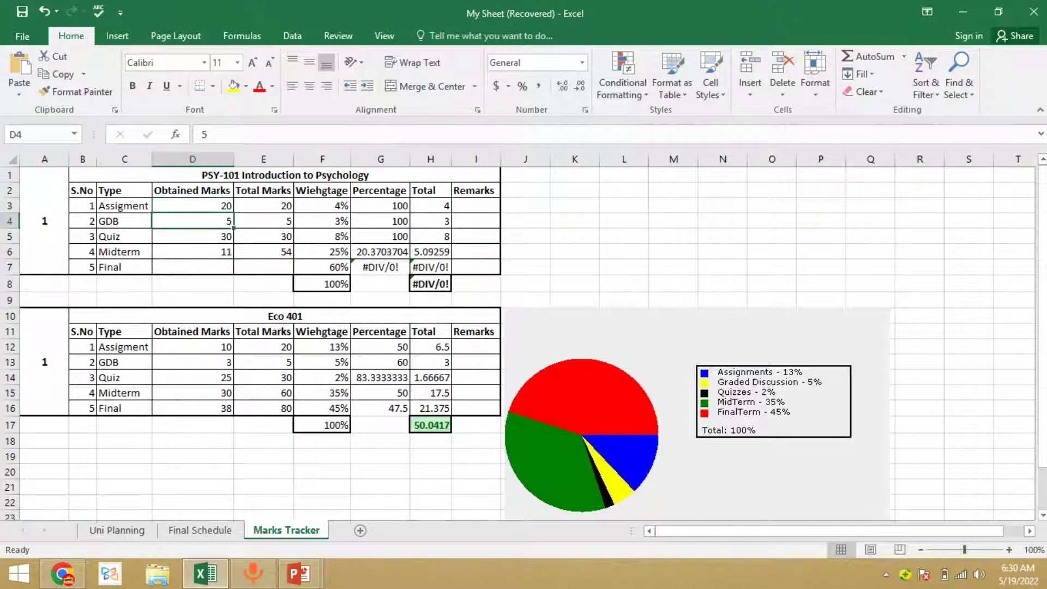
{"action": "key", "text": "Down"}
{"action": "key", "text": "Right"}
{"action": "key", "text": "Right"}
{"action": "key", "text": "Right"}
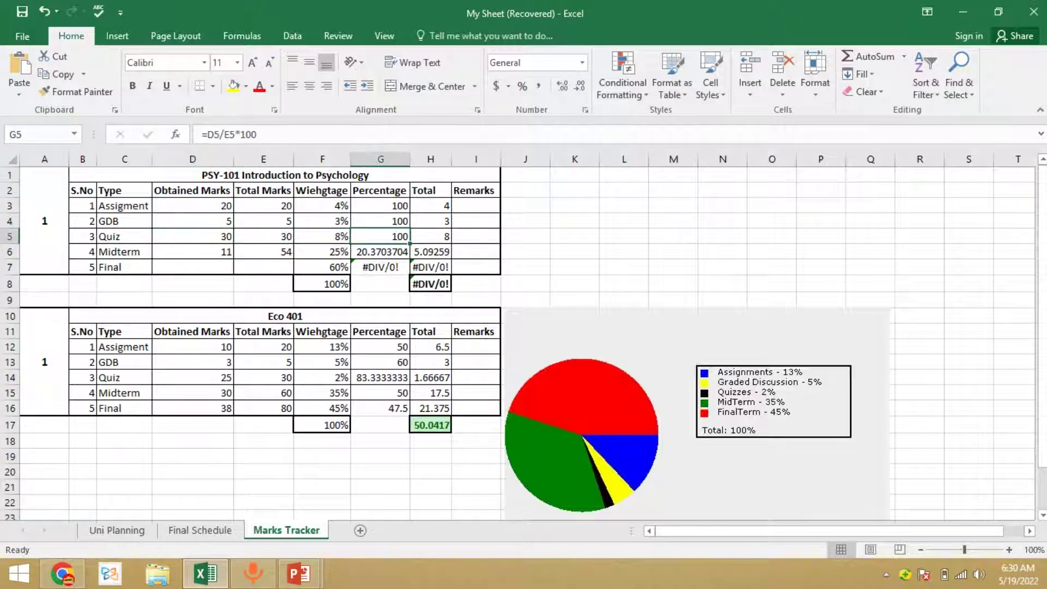
Clear the obtained marks of the PSY-101 GDB
{"action": "key", "text": "Left"}
{"action": "key", "text": "Left"}
{"action": "key", "text": "Left"}
{"action": "key", "text": "Up"}
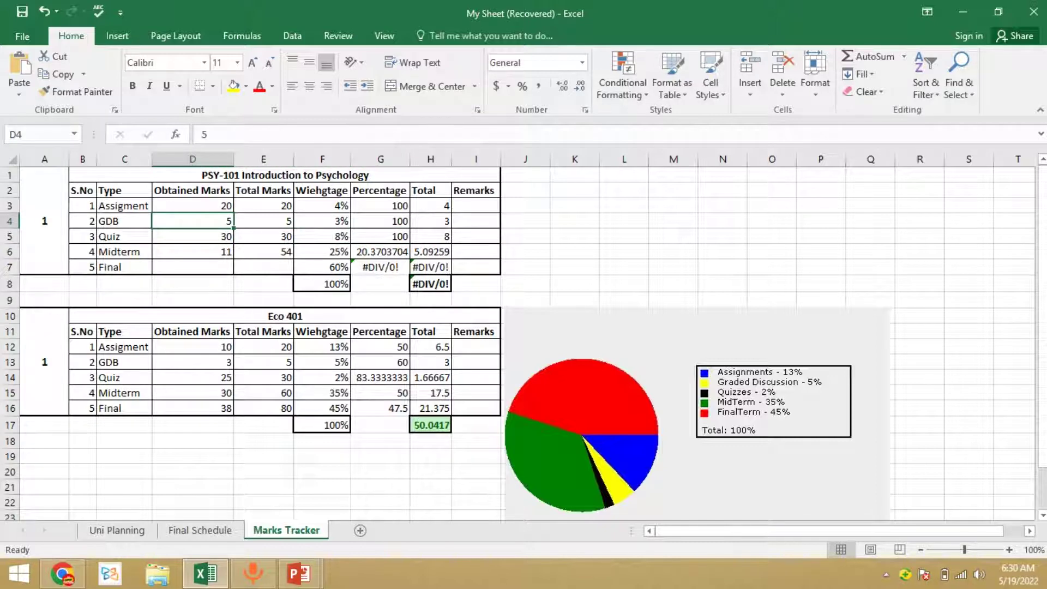
{"action": "key", "text": "Delete"}
Check the PSY-101 GDB weightage and compare the percentages of the Assignment, GDB and Quiz
{"action": "key", "text": "Up"}
{"action": "key", "text": "Right"}
{"action": "key", "text": "Right"}
{"action": "key", "text": "Right"}
{"action": "key", "text": "Down"}
{"action": "key", "text": "Left"}
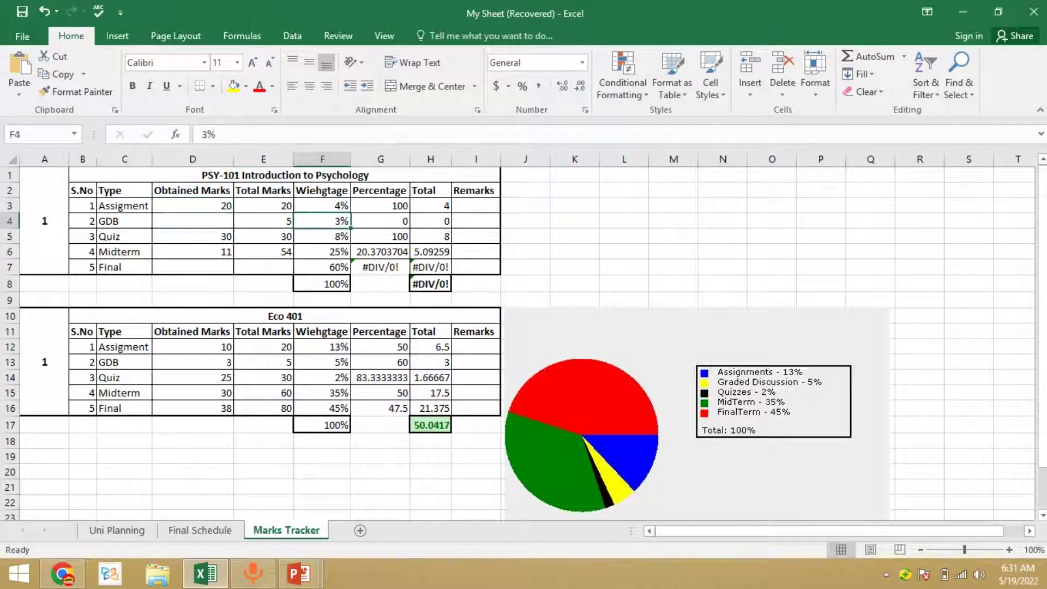
{"action": "key", "text": "Right"}
{"action": "key", "text": "Up"}
{"action": "key", "text": "Down"}
{"action": "key", "text": "Down"}
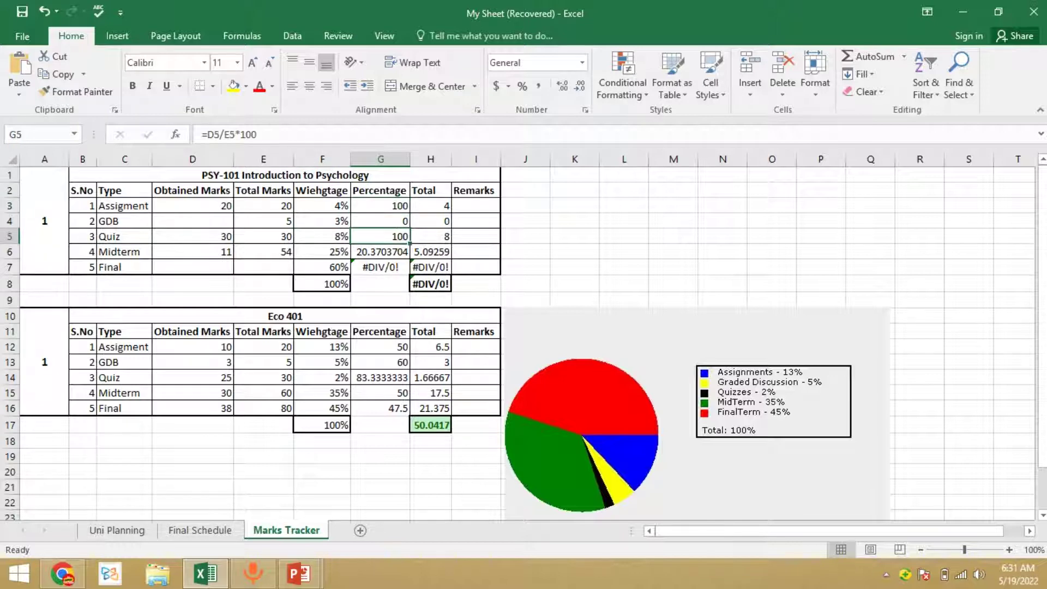
{"action": "key", "text": "Up"}
{"action": "key", "text": "Up"}
{"action": "key", "text": "shift+Down"}
{"action": "key", "text": "shift+Down"}
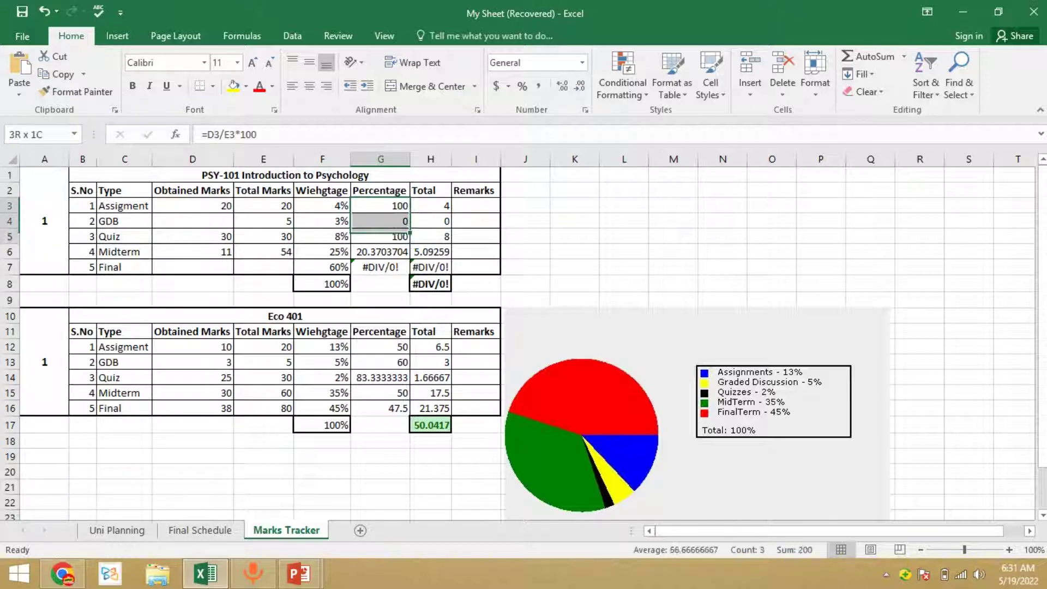
Examine the PSY-101 GDB row from its type and obtained marks across to its percentage
{"action": "key", "text": "Left"}
{"action": "key", "text": "Left"}
{"action": "key", "text": "Down"}
{"action": "key", "text": "Left"}
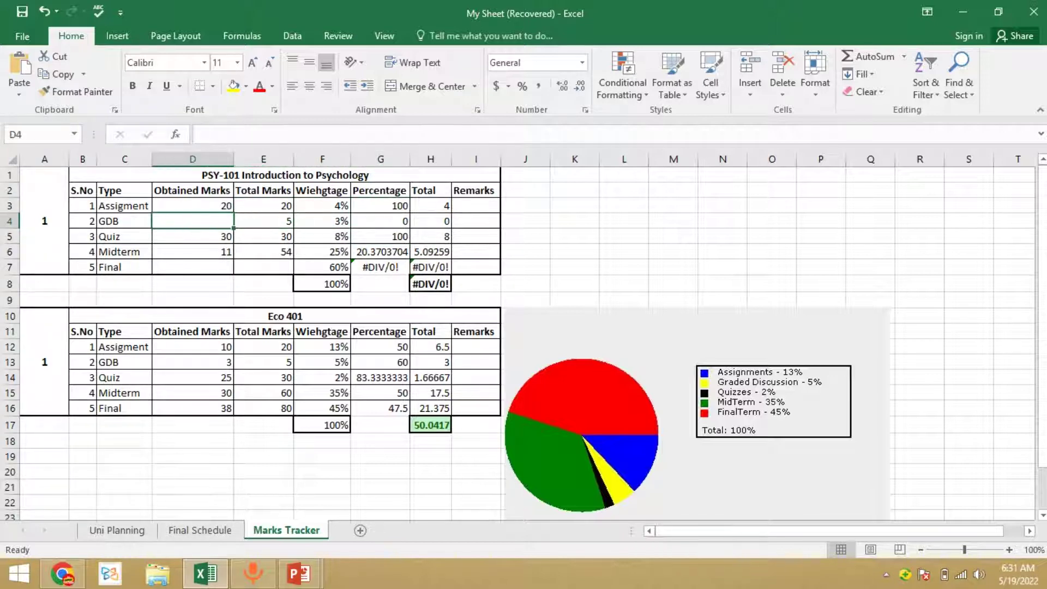
{"action": "key", "text": "Left"}
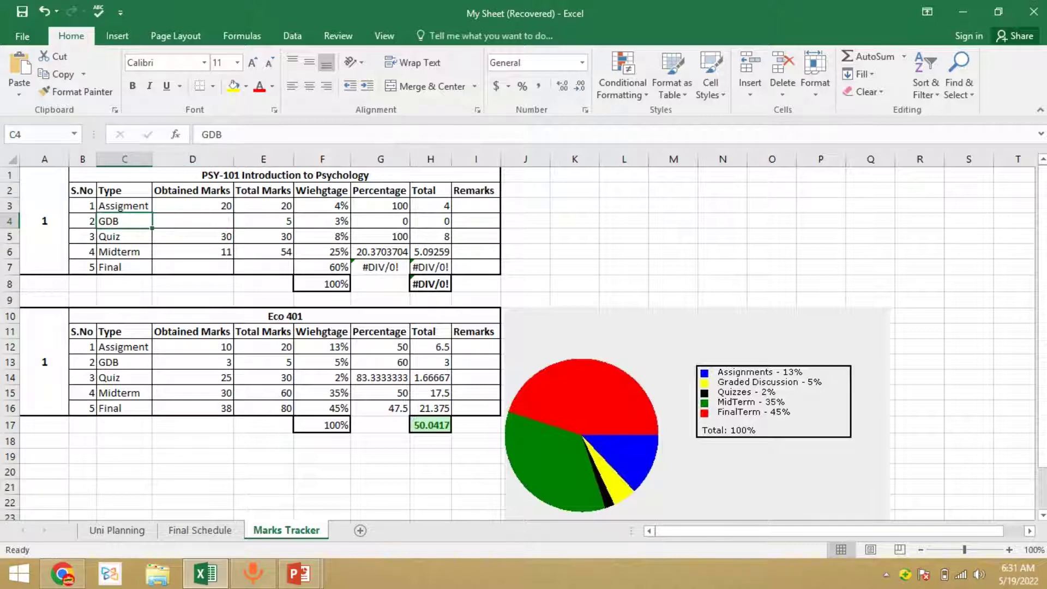
{"action": "key", "text": "Right"}
{"action": "key", "text": "Right"}
{"action": "key", "text": "Right"}
{"action": "key", "text": "Right"}
{"action": "key", "text": "Left"}
{"action": "key", "text": "Left"}
{"action": "key", "text": "Left"}
{"action": "key", "text": "Left"}
Review the PSY-101 Assignment, GDB and Quiz as a group, checking their percentages and their weightages including the Midterm's
{"action": "key", "text": "Up"}
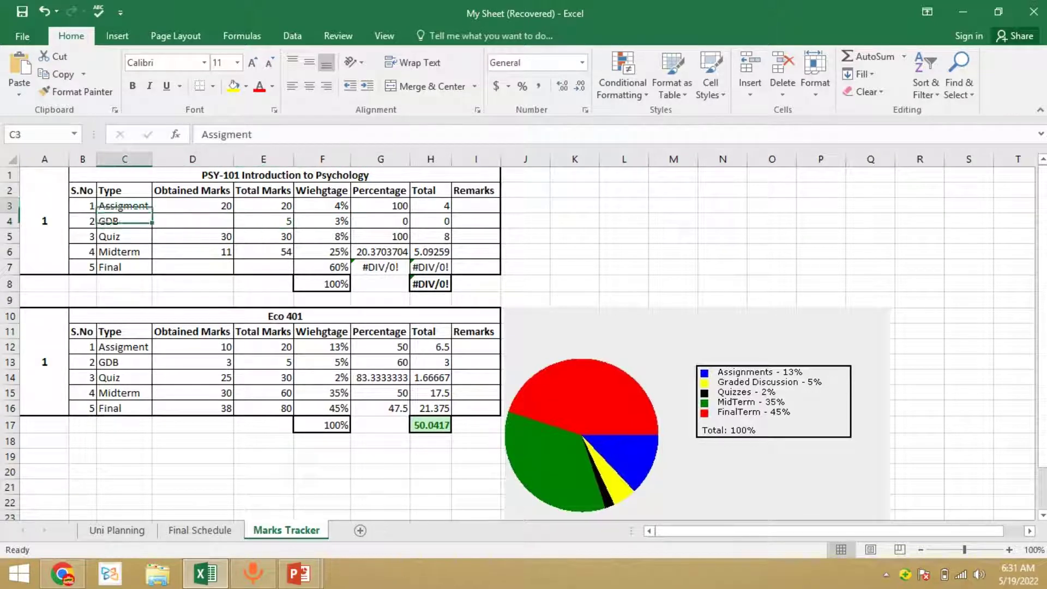
{"action": "key", "text": "shift+Down"}
{"action": "key", "text": "shift+Down"}
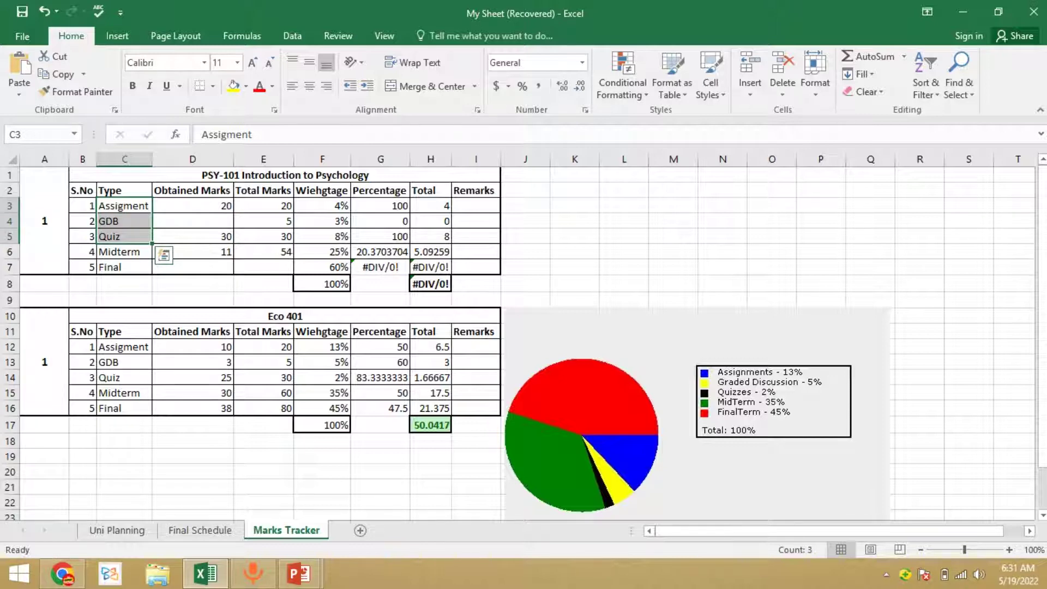
{"action": "key", "text": "Right"}
{"action": "key", "text": "Right"}
{"action": "key", "text": "Right"}
{"action": "key", "text": "Right"}
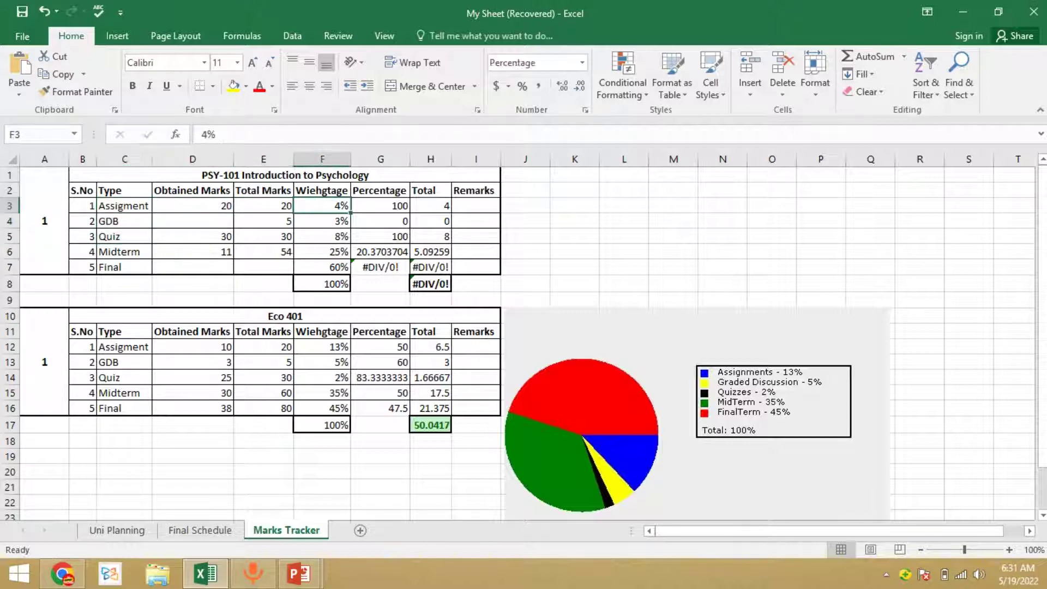
{"action": "key", "text": "Left"}
{"action": "key", "text": "Right"}
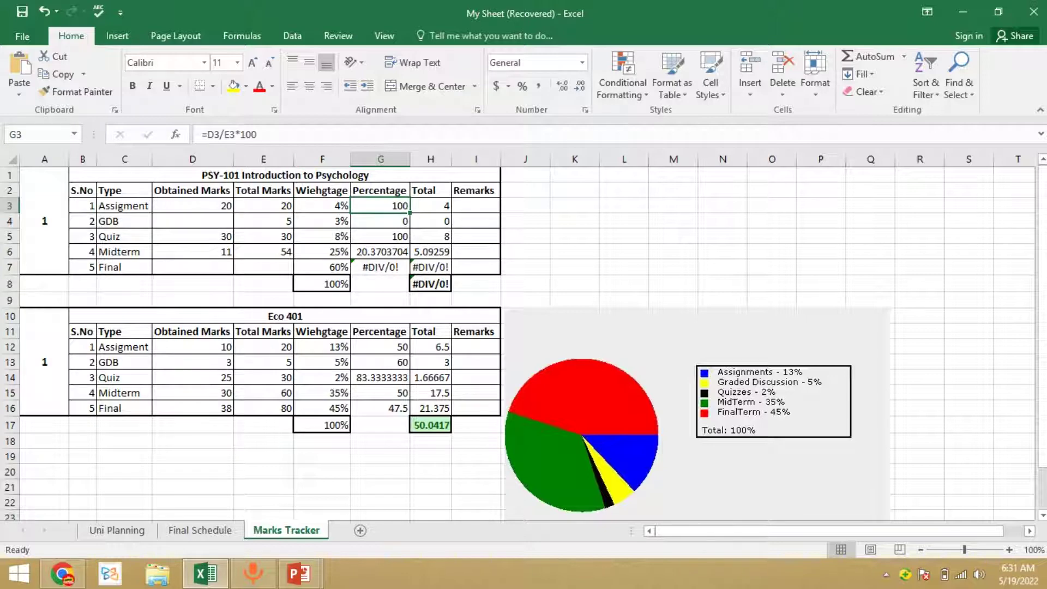
{"action": "key", "text": "shift+Down"}
{"action": "key", "text": "shift+Down"}
{"action": "key", "text": "Left"}
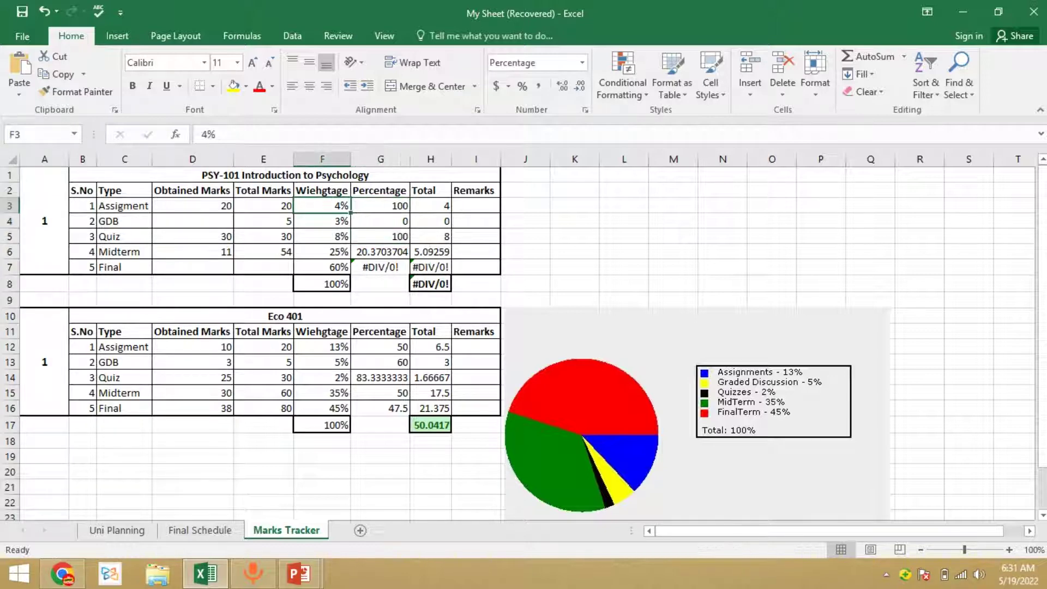
{"action": "key", "text": "shift+Down"}
{"action": "key", "text": "shift+Down"}
{"action": "key", "text": "shift+Down"}
Check the combined obtained marks of the PSY-101 Assignment, GDB and Quiz
{"action": "key", "text": "Left"}
{"action": "key", "text": "Left"}
{"action": "key", "text": "Down"}
{"action": "key", "text": "Down"}
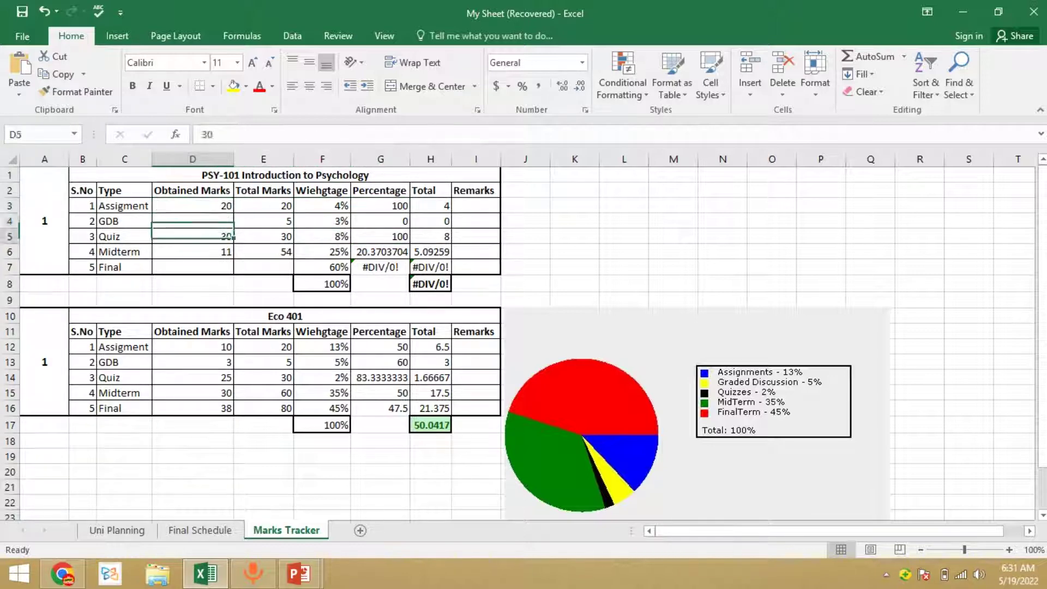
{"action": "key", "text": "Up"}
{"action": "key", "text": "Up"}
{"action": "key", "text": "shift+Down"}
{"action": "key", "text": "shift+Down"}
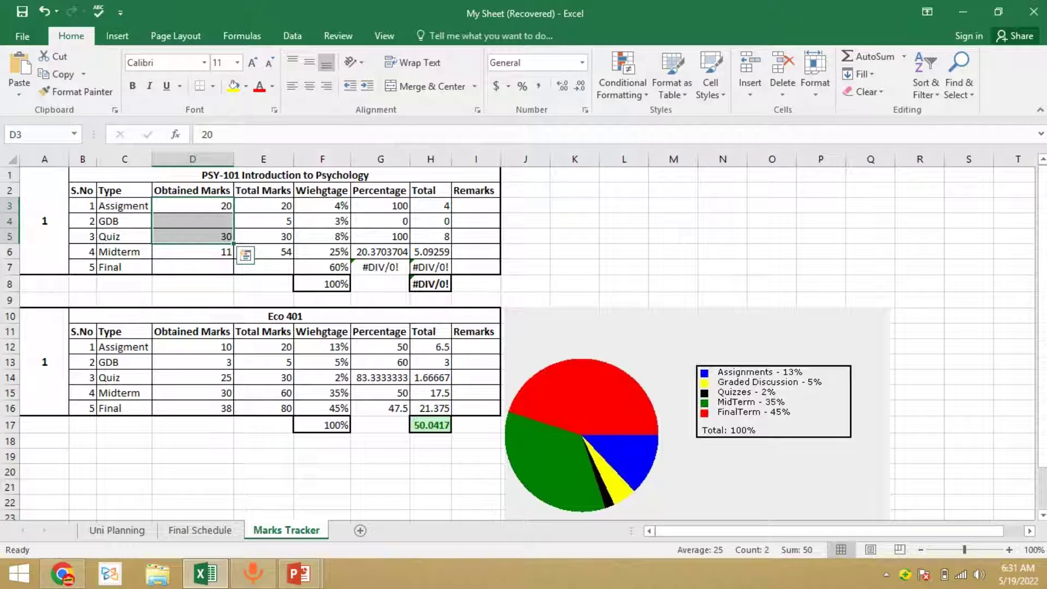
Set the PSY-101 Assignment obtained marks to 15
{"action": "left_click", "coordinate": [191, 205]}
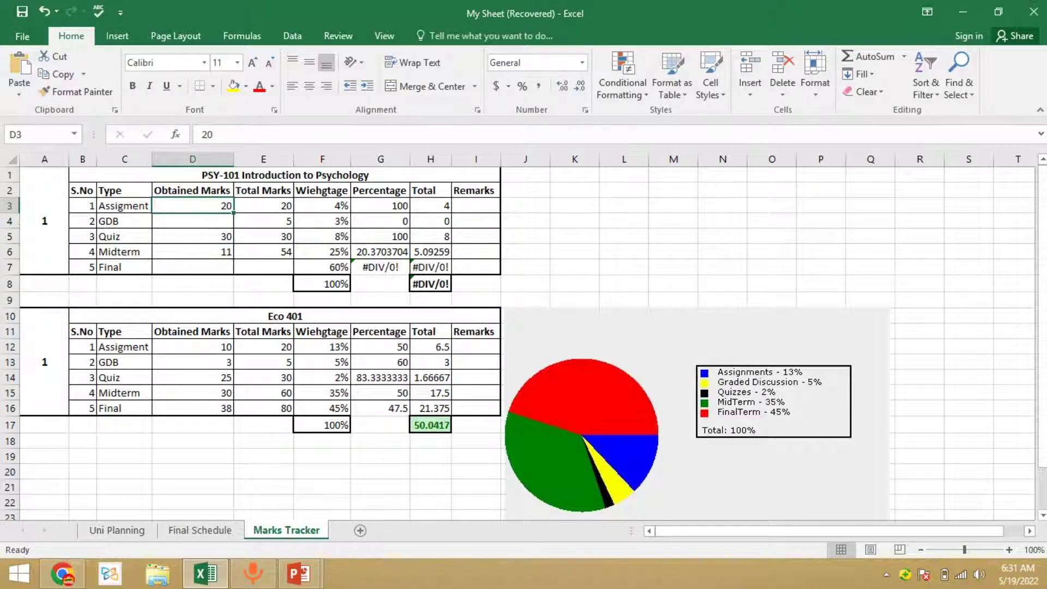
{"action": "type", "text": "15"}
{"action": "key", "text": "Return"}
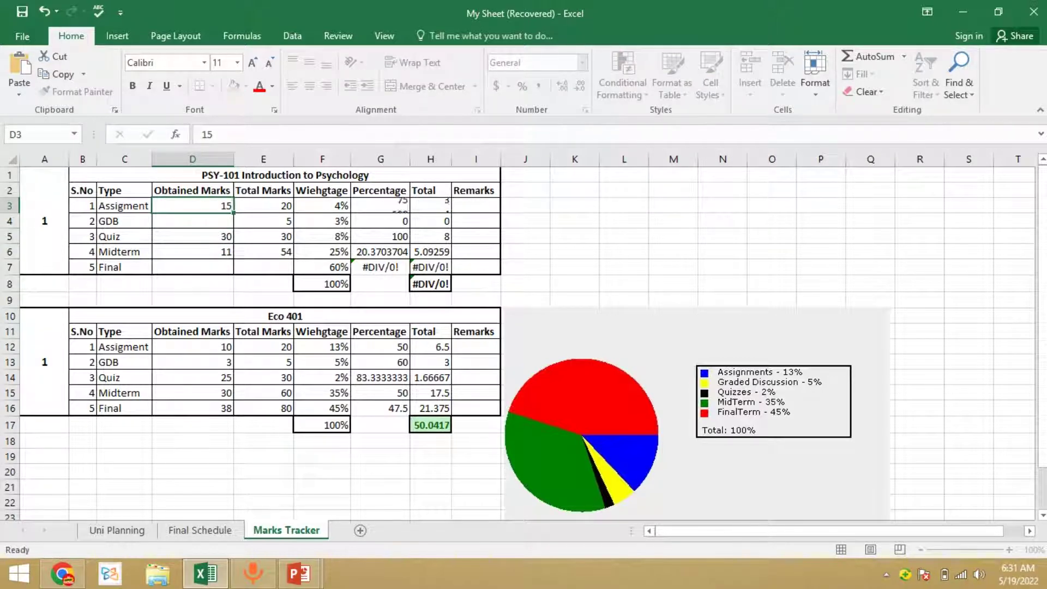
Check the PSY-101 Assignment row across to its percentage and clear the Quiz's obtained marks
{"action": "key", "text": "Up"}
{"action": "key", "text": "Right"}
{"action": "key", "text": "Right"}
{"action": "key", "text": "Right"}
{"action": "key", "text": "Left"}
{"action": "key", "text": "Left"}
{"action": "key", "text": "Left"}
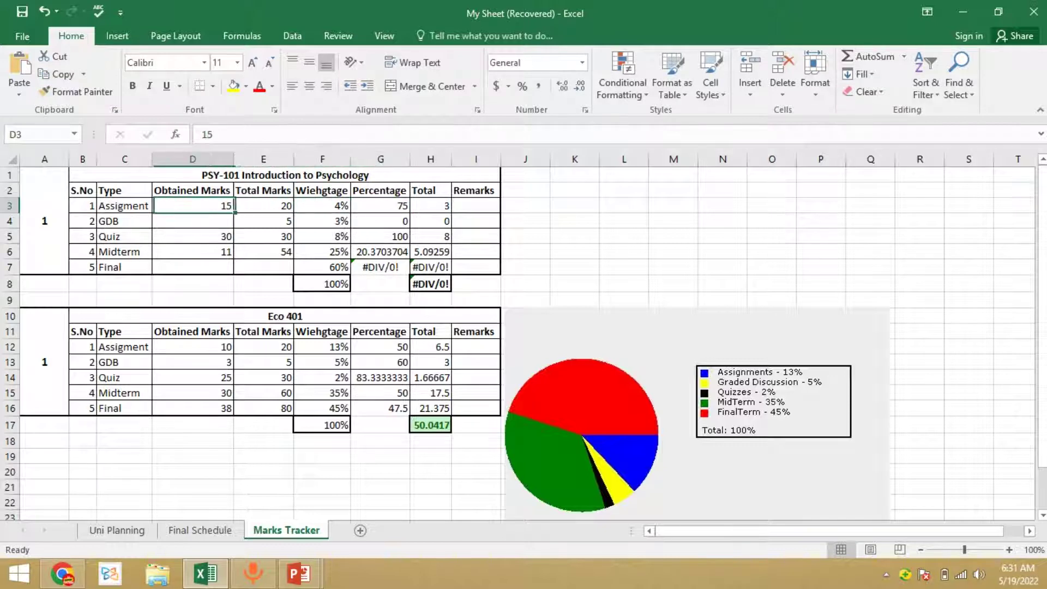
{"action": "key", "text": "Down"}
{"action": "key", "text": "Down"}
{"action": "key", "text": "Delete"}
Examine the PSY-101 Assignment, GDB and Quiz percentages one by one and as a range
{"action": "key", "text": "Up"}
{"action": "key", "text": "Up"}
{"action": "key", "text": "Right"}
{"action": "key", "text": "Right"}
{"action": "key", "text": "Right"}
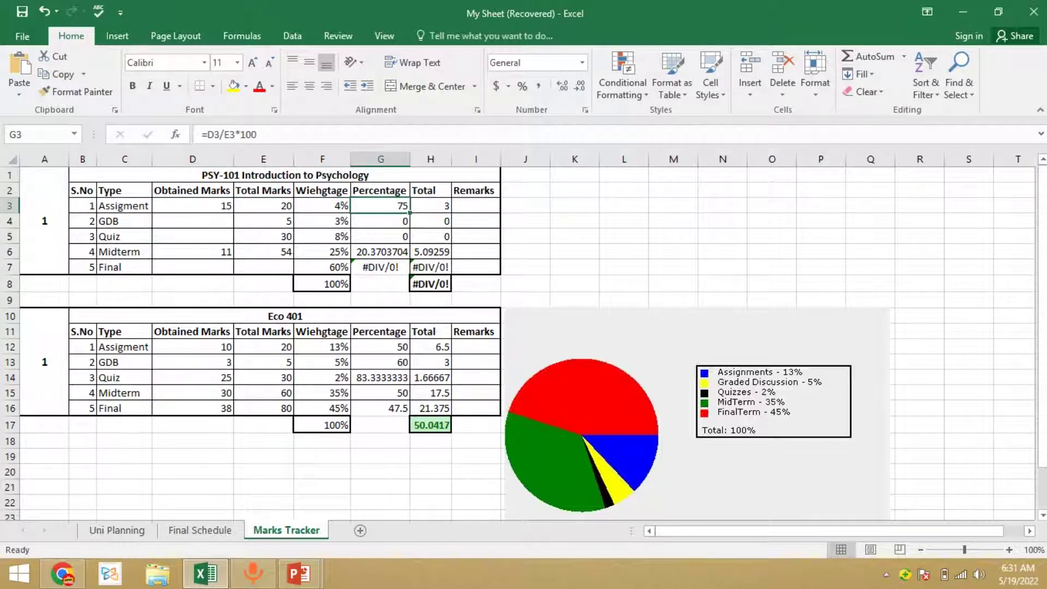
{"action": "key", "text": "Down"}
{"action": "key", "text": "Down"}
{"action": "key", "text": "Up"}
{"action": "key", "text": "Up"}
{"action": "key", "text": "shift+Down"}
{"action": "key", "text": "shift+Down"}
{"action": "key", "text": "Left"}
{"action": "key", "text": "Left"}
{"action": "key", "text": "Left"}
{"action": "key", "text": "Left"}
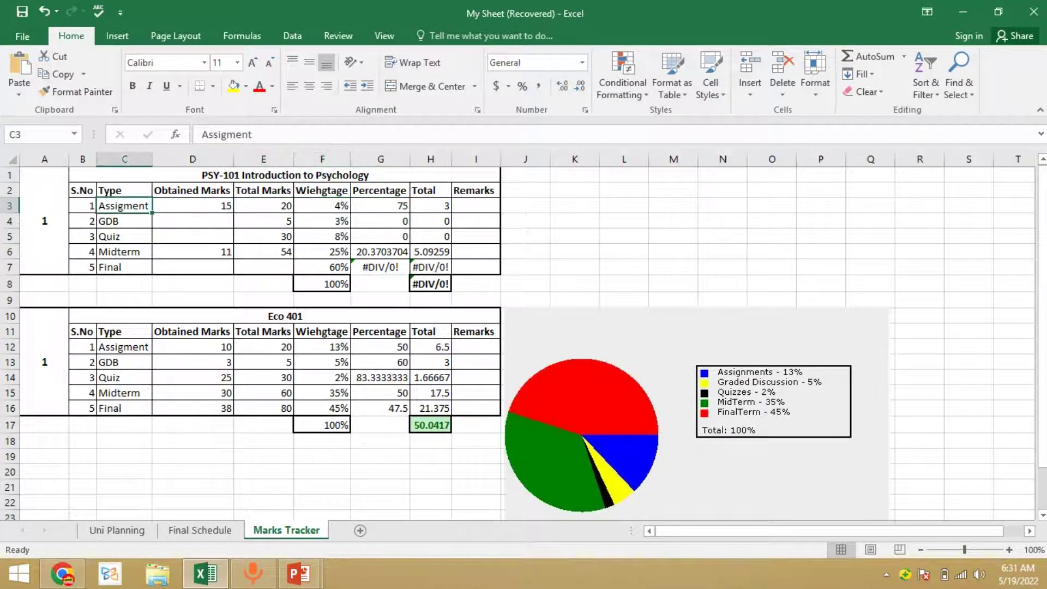
Highlight the PSY-101 Assignment, GDB and Quiz types as a group and review their combined percentages
{"action": "key", "text": "shift+Down"}
{"action": "key", "text": "shift+Down"}
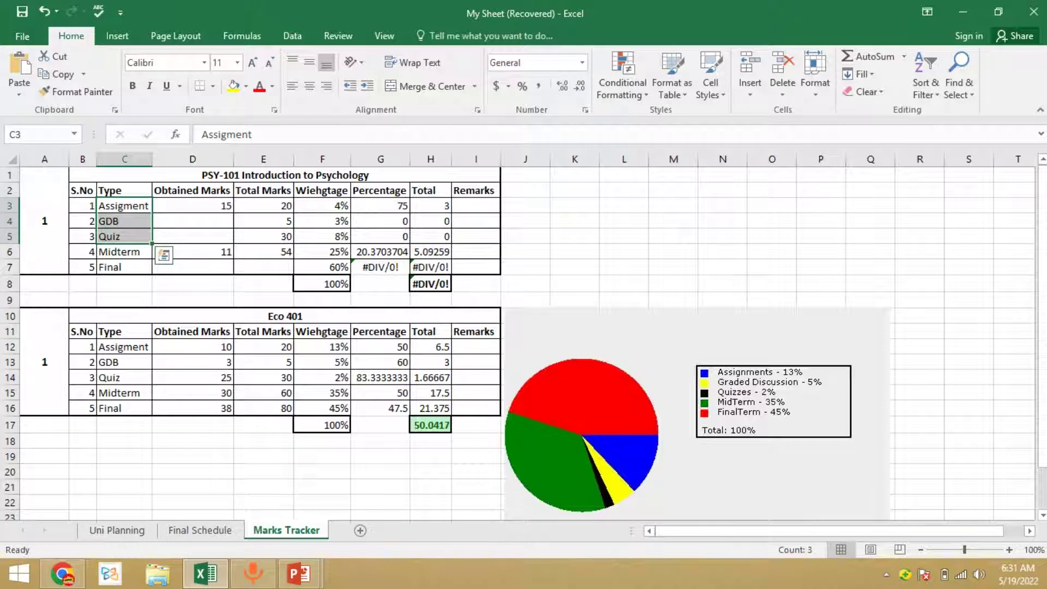
{"action": "key", "text": "Right"}
{"action": "key", "text": "Right"}
{"action": "key", "text": "Right"}
{"action": "key", "text": "Right"}
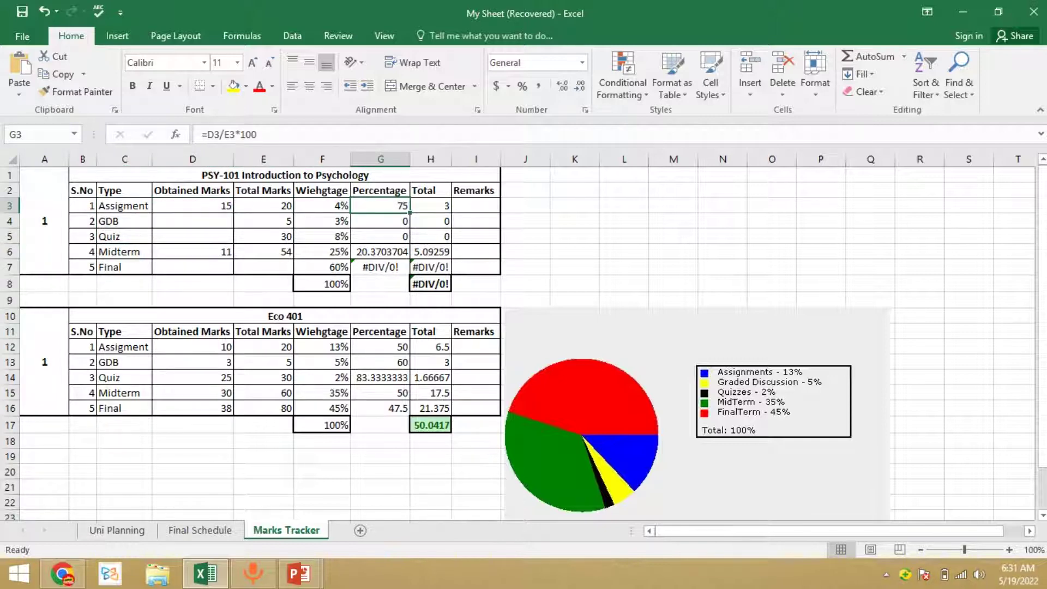
{"action": "key", "text": "Down"}
{"action": "key", "text": "Down"}
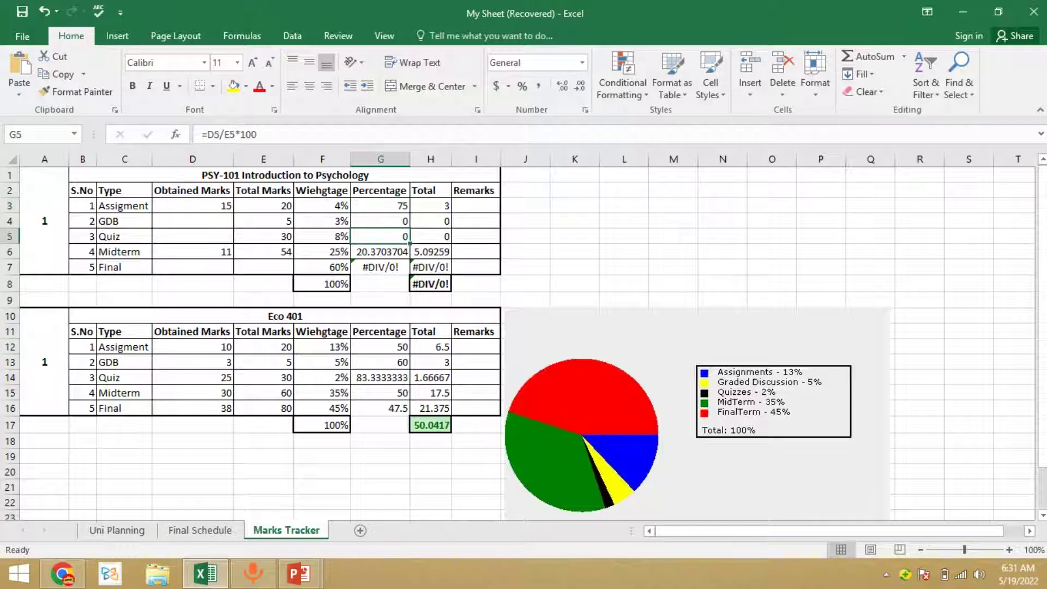
{"action": "key", "text": "Up"}
{"action": "key", "text": "Up"}
{"action": "left_click_drag", "start_coordinate": [409, 244], "coordinate": [408, 244]}
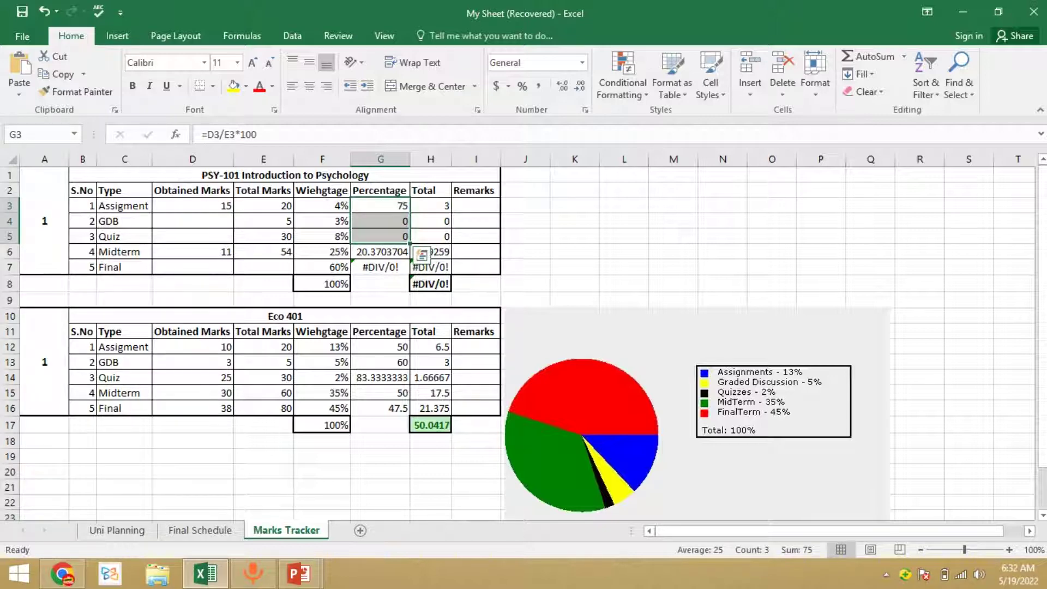
Select the PSY-101 Assignment, GDB and Quiz types again and compare the formula and percentage of each item
{"action": "key", "text": "Left"}
{"action": "key", "text": "Left"}
{"action": "key", "text": "Left"}
{"action": "key", "text": "Left"}
{"action": "key", "text": "shift+Down"}
{"action": "key", "text": "shift+Down"}
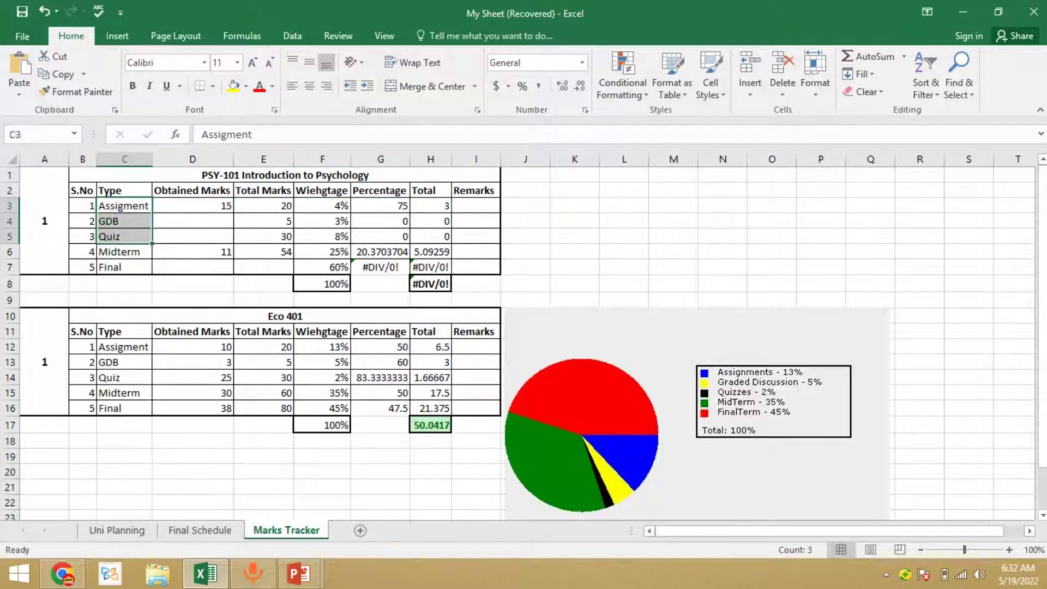
{"action": "key", "text": "Right"}
{"action": "key", "text": "Right"}
{"action": "key", "text": "Right"}
{"action": "key", "text": "Right"}
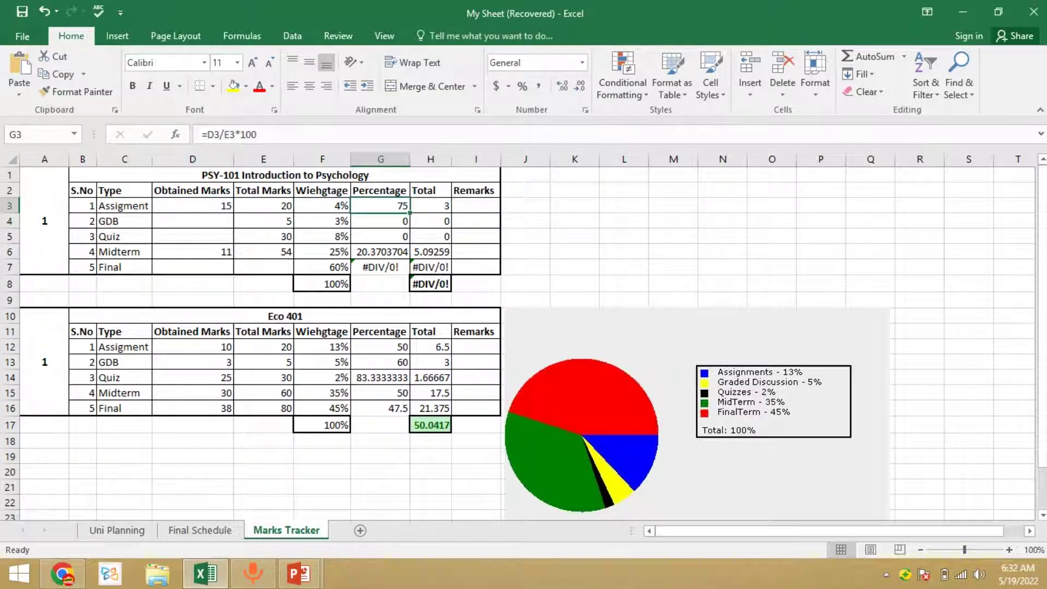
{"action": "key", "text": "Down"}
{"action": "key", "text": "Down"}
{"action": "key", "text": "Up"}
{"action": "key", "text": "Up"}
{"action": "key", "text": "Down"}
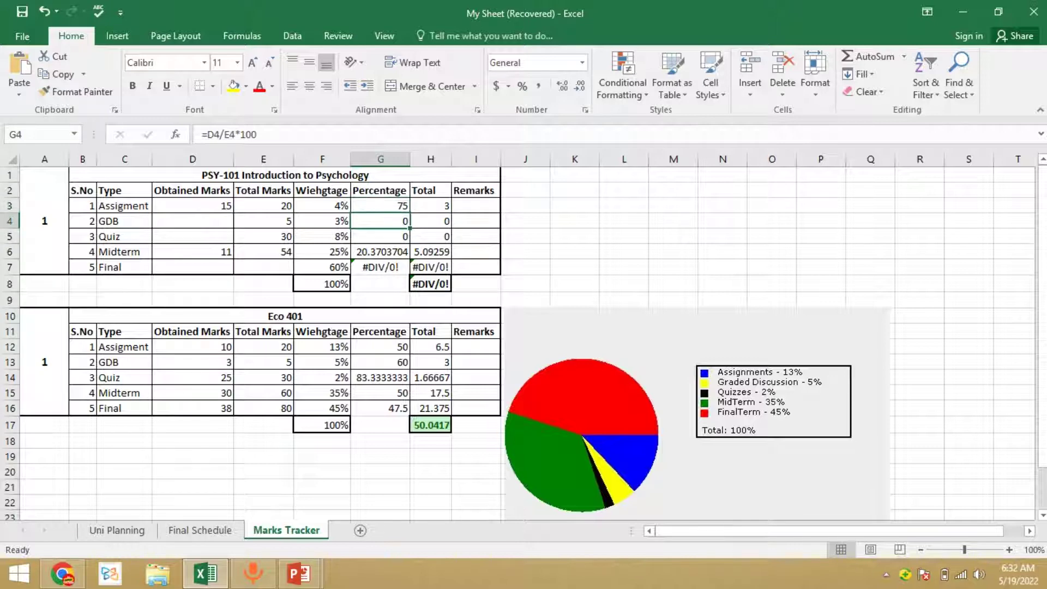
{"action": "key", "text": "Down"}
{"action": "key", "text": "Up"}
{"action": "key", "text": "Up"}
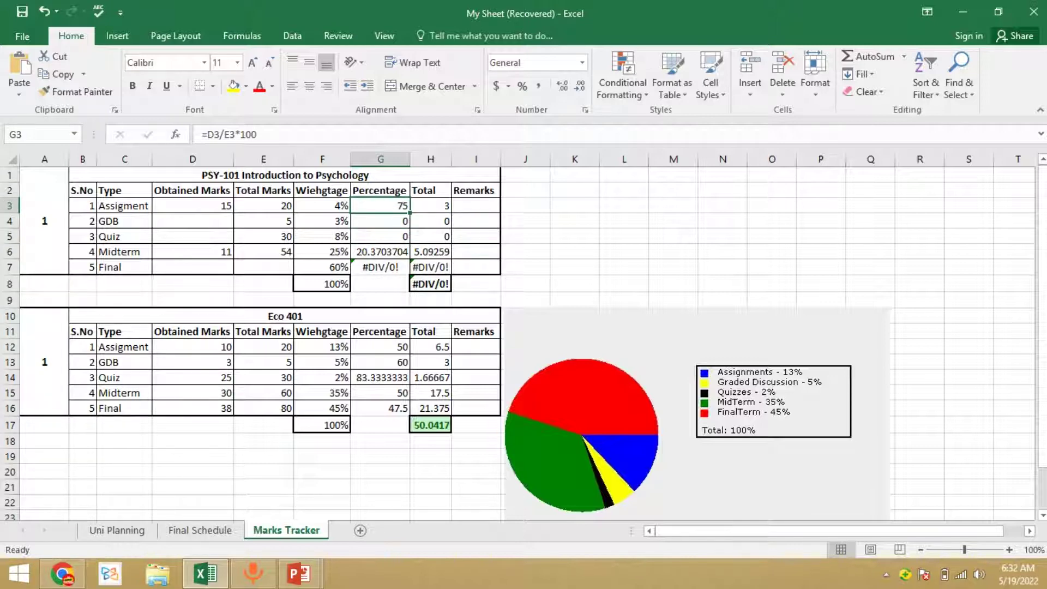
Set the PSY-101 Assignment obtained marks to 10
{"action": "key", "text": "Left"}
{"action": "key", "text": "Down"}
{"action": "key", "text": "Left"}
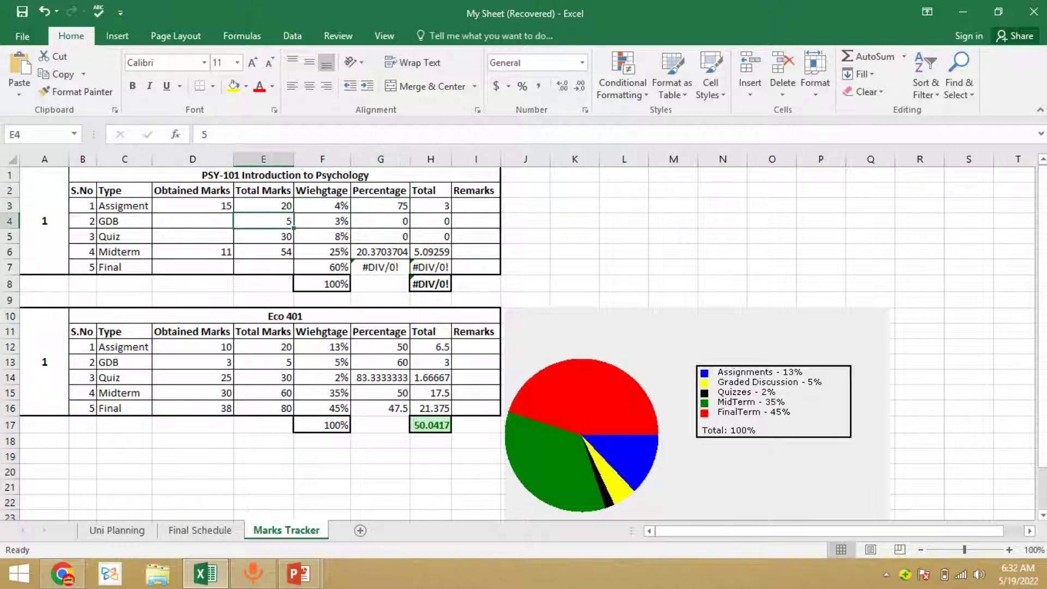
{"action": "key", "text": "Left"}
{"action": "key", "text": "Left"}
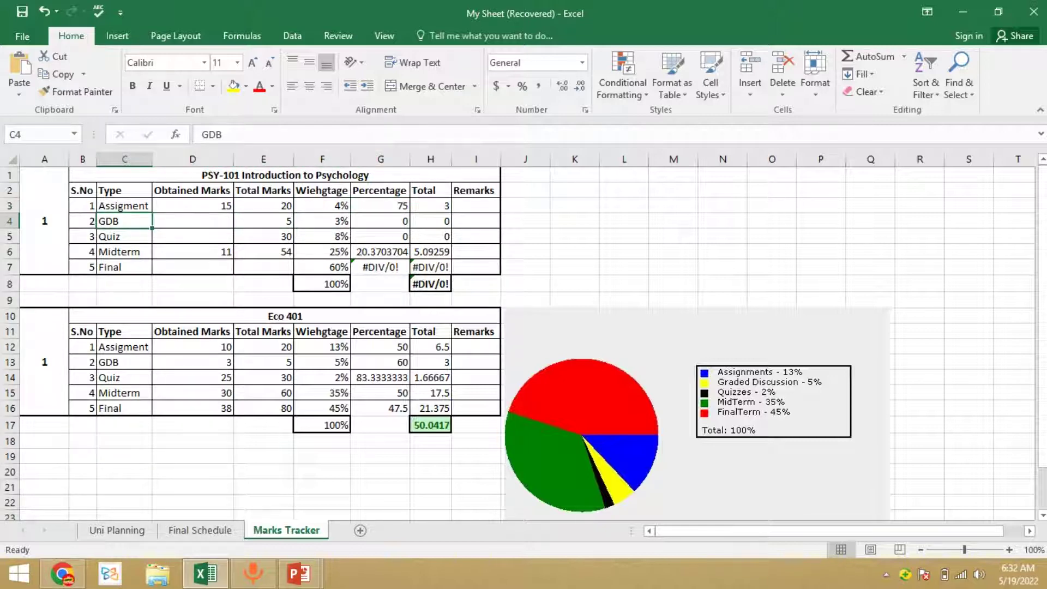
{"action": "key", "text": "Down"}
{"action": "key", "text": "Right"}
{"action": "key", "text": "Right"}
{"action": "key", "text": "Up"}
{"action": "key", "text": "Left"}
{"action": "key", "text": "Up"}
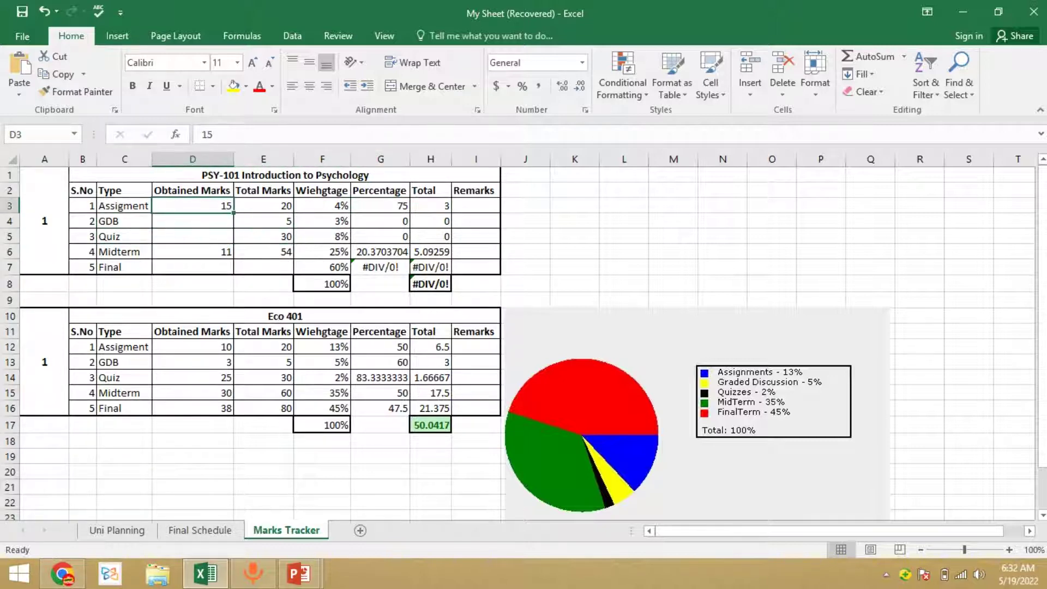
{"action": "type", "text": "10"}
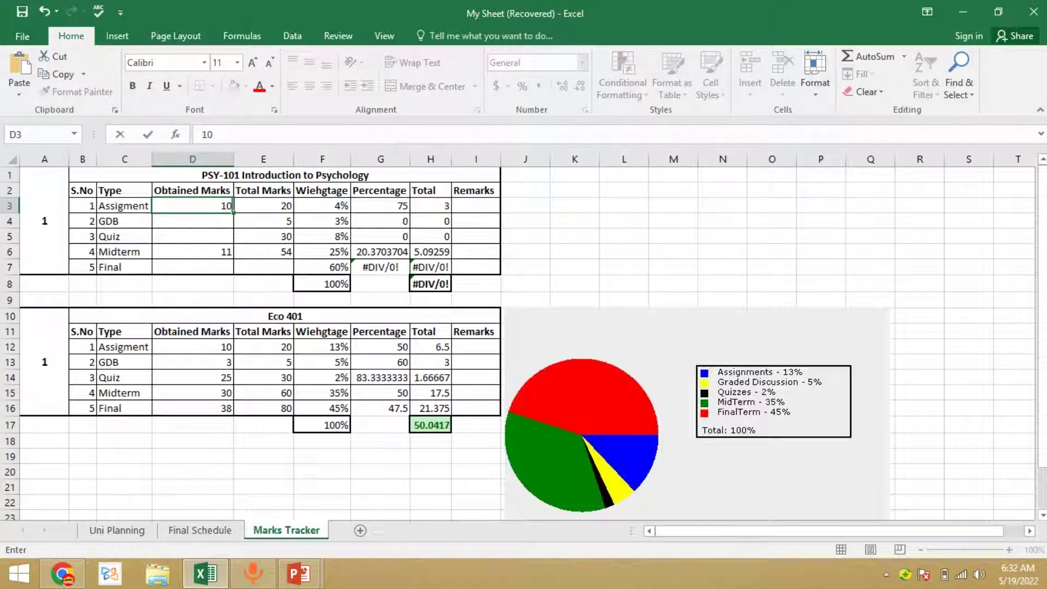
{"action": "key", "text": "Return"}
Check the PSY-101 Assignment's recalculated percentage and compare it with the Quiz and GDB percentages
{"action": "key", "text": "Up"}
{"action": "key", "text": "Right"}
{"action": "key", "text": "Right"}
{"action": "key", "text": "Right"}
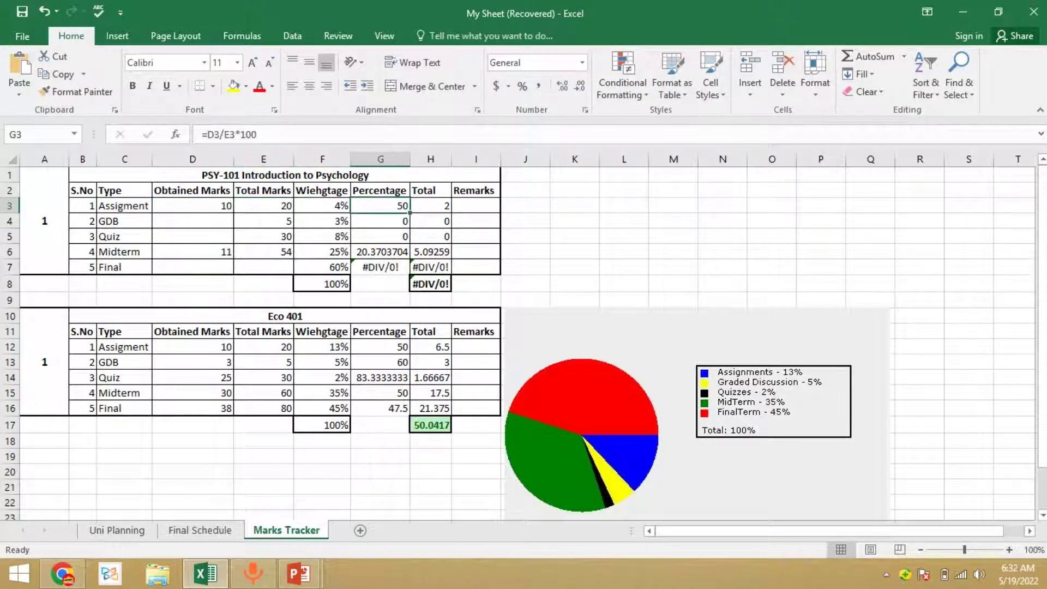
{"action": "key", "text": "Down"}
{"action": "key", "text": "Down"}
{"action": "key", "text": "Left"}
{"action": "key", "text": "Left"}
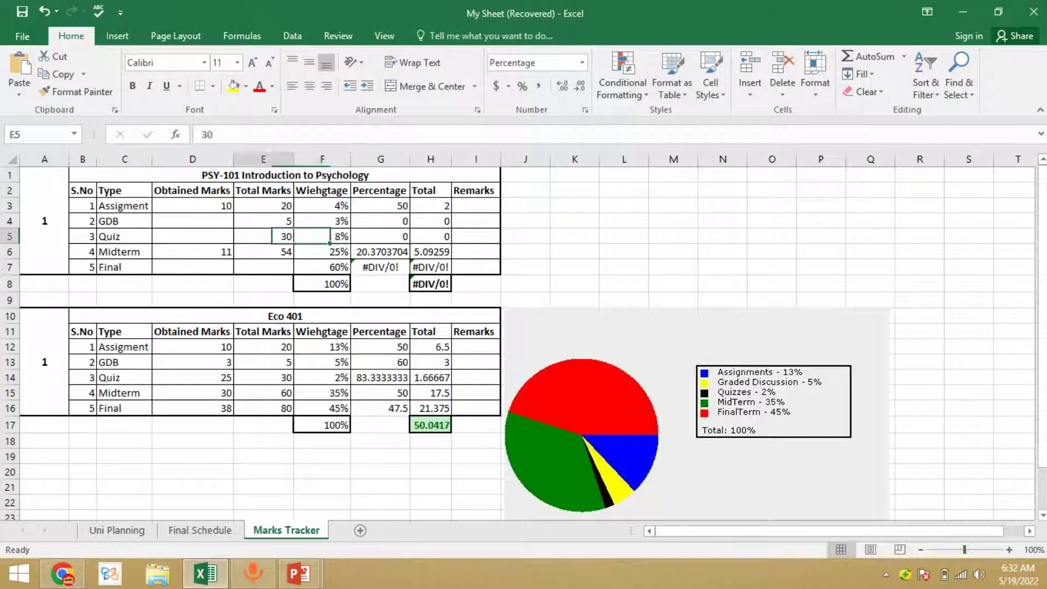
{"action": "key", "text": "Right"}
{"action": "key", "text": "Right"}
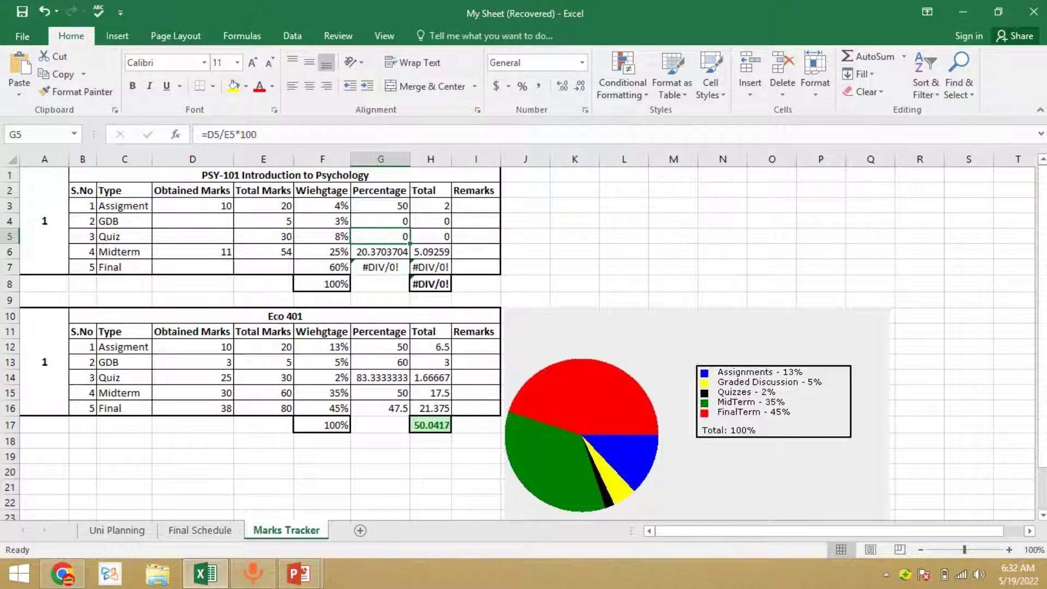
{"action": "key", "text": "Left"}
{"action": "key", "text": "Right"}
{"action": "key", "text": "Up"}
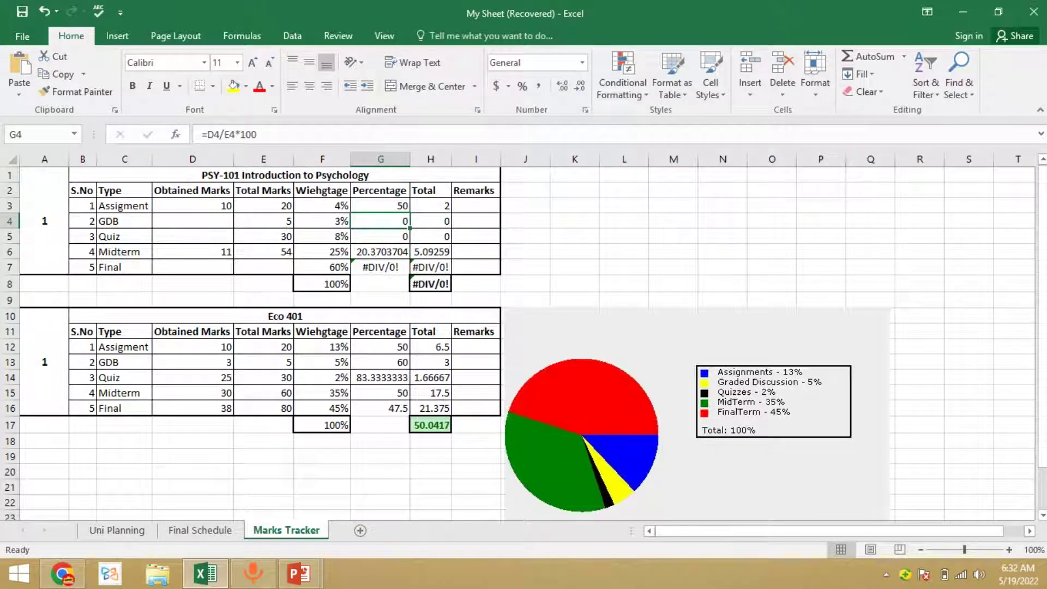
Switch to Chrome and review the open page on the 20% rule for passing an exam
{"action": "left_click", "coordinate": [74, 574]}
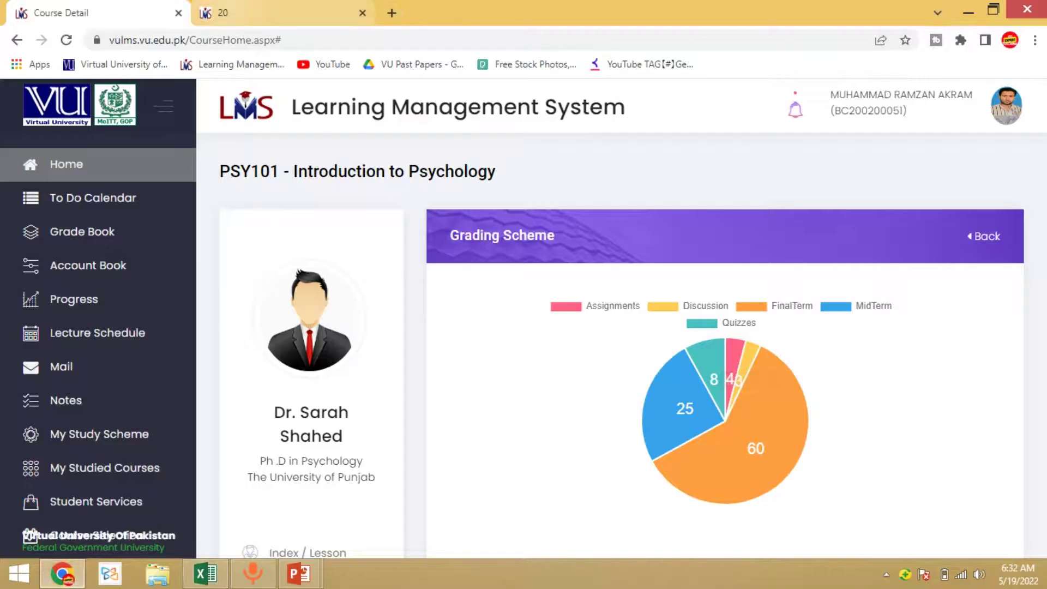
{"action": "left_click", "coordinate": [273, 13]}
{"action": "left_click", "coordinate": [415, 40]}
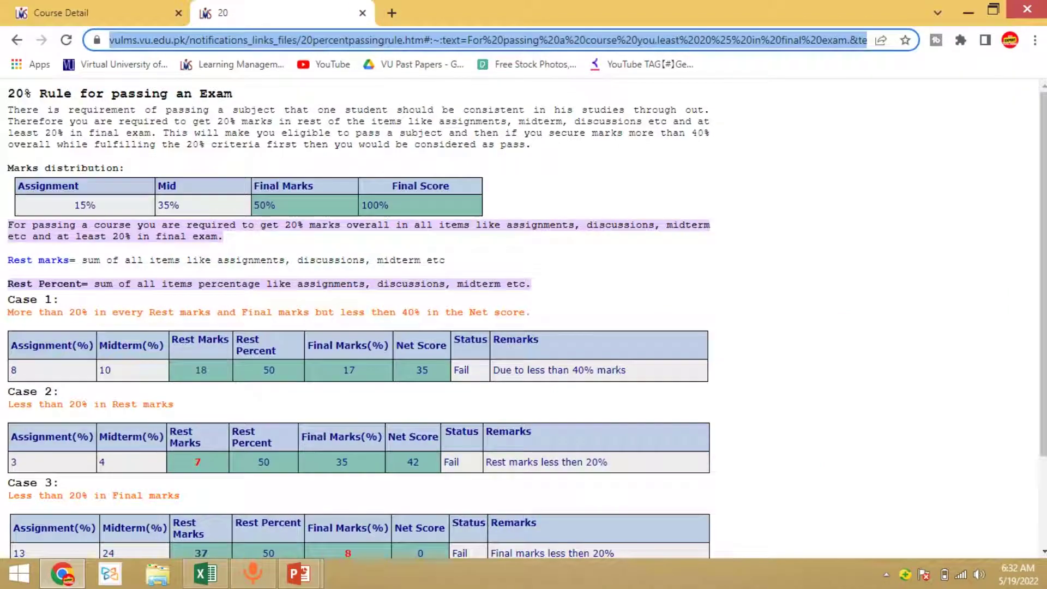
{"action": "key", "text": "Escape"}
{"action": "scroll", "coordinate": [524, 317], "scroll_direction": "down", "scroll_amount": 3}
{"action": "scroll", "coordinate": [523, 316], "scroll_direction": "up", "scroll_amount": 3}
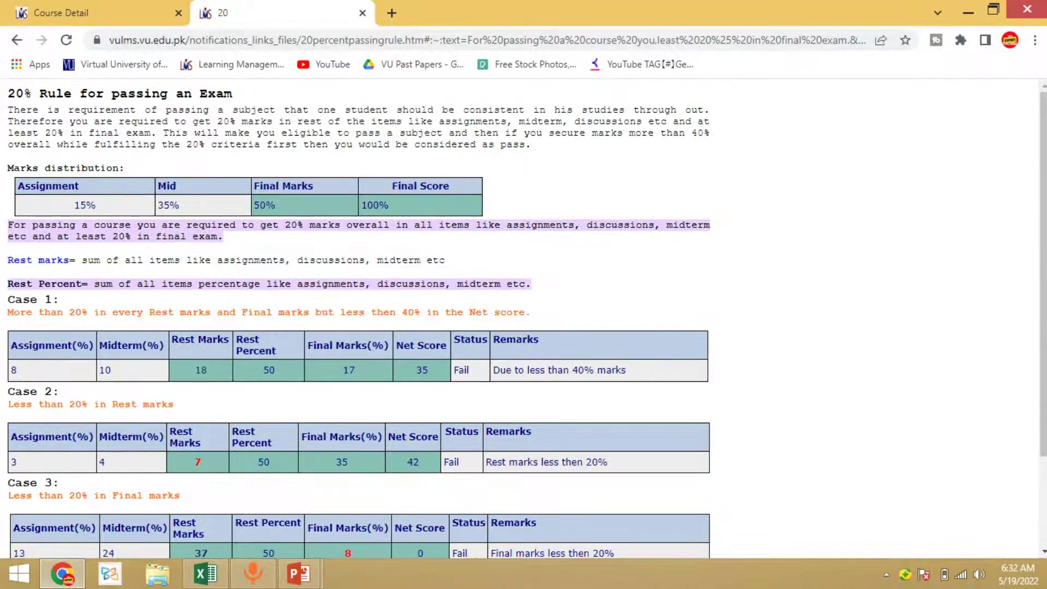
Search Google for "20% rulle vu" in a new tab and view the vulms.vu.edu.pk passing rule page
{"action": "left_click", "coordinate": [391, 12]}
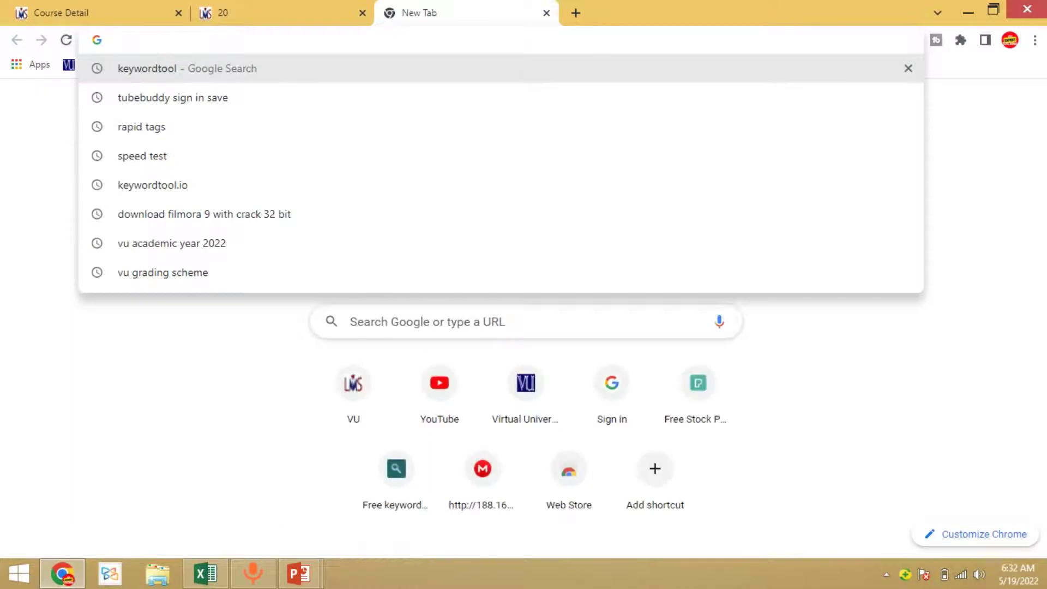
{"action": "type", "text": "20%"}
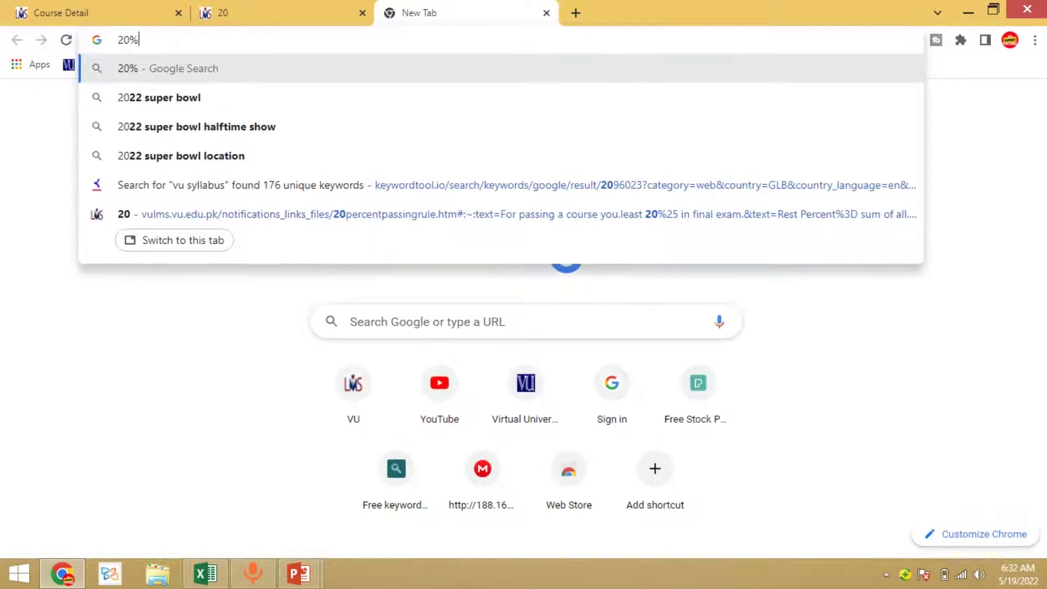
{"action": "type", "text": " rul"}
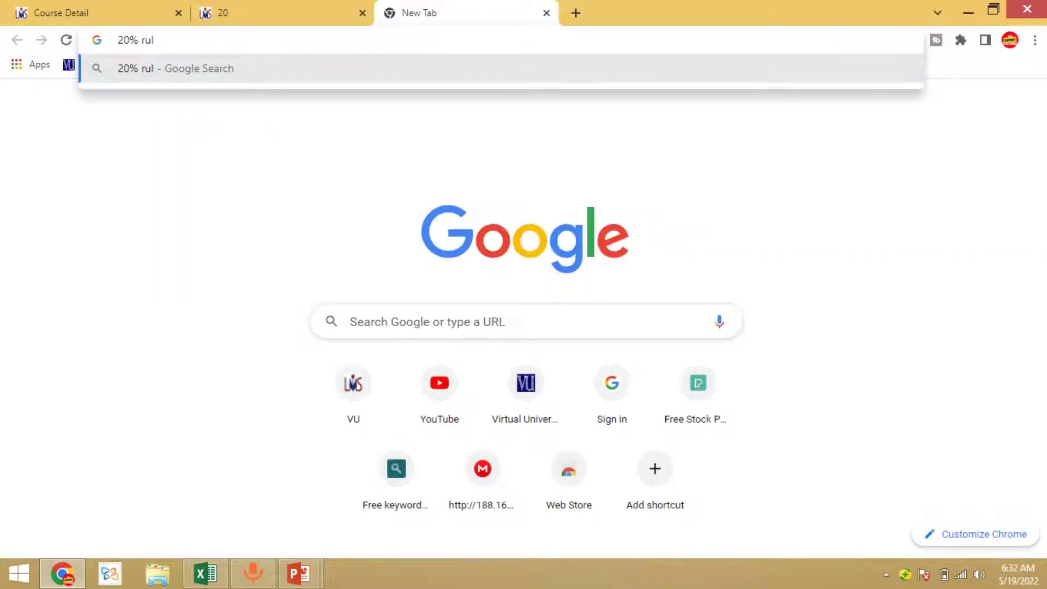
{"action": "type", "text": "le vu"}
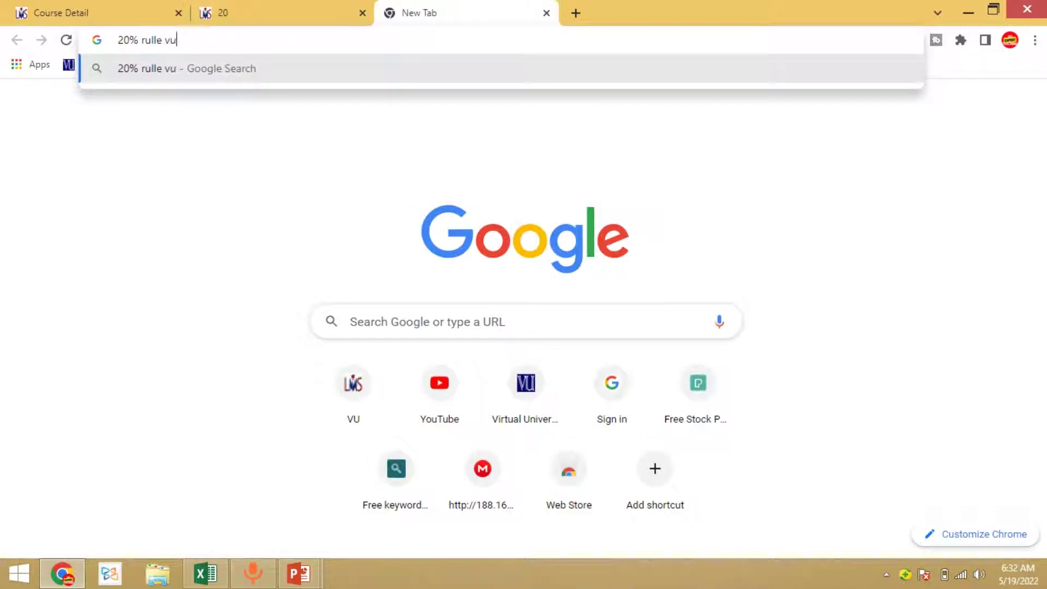
{"action": "key", "text": "Return"}
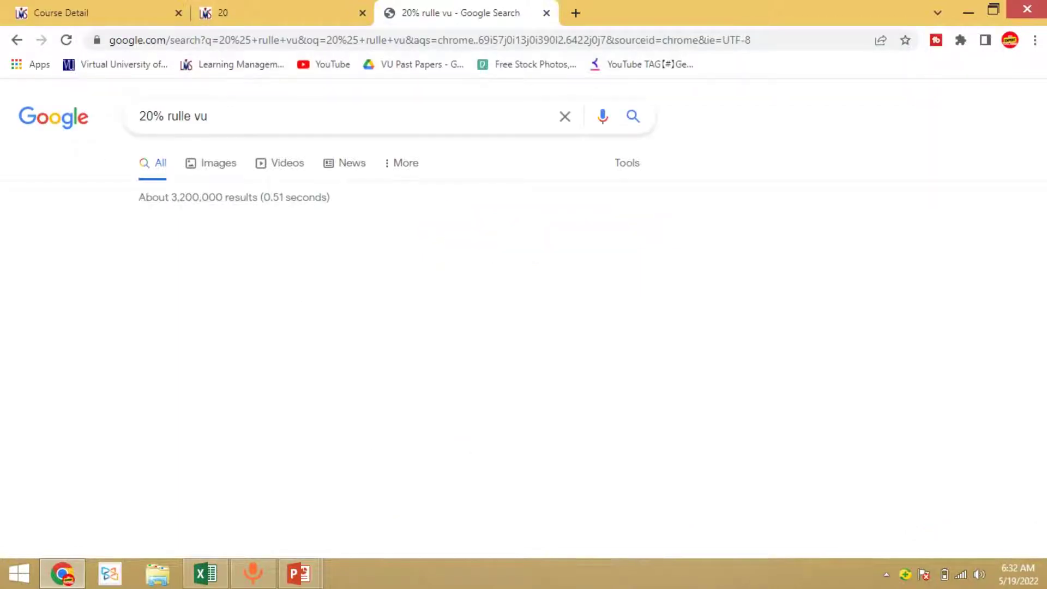
{"action": "left_click", "coordinate": [147, 304]}
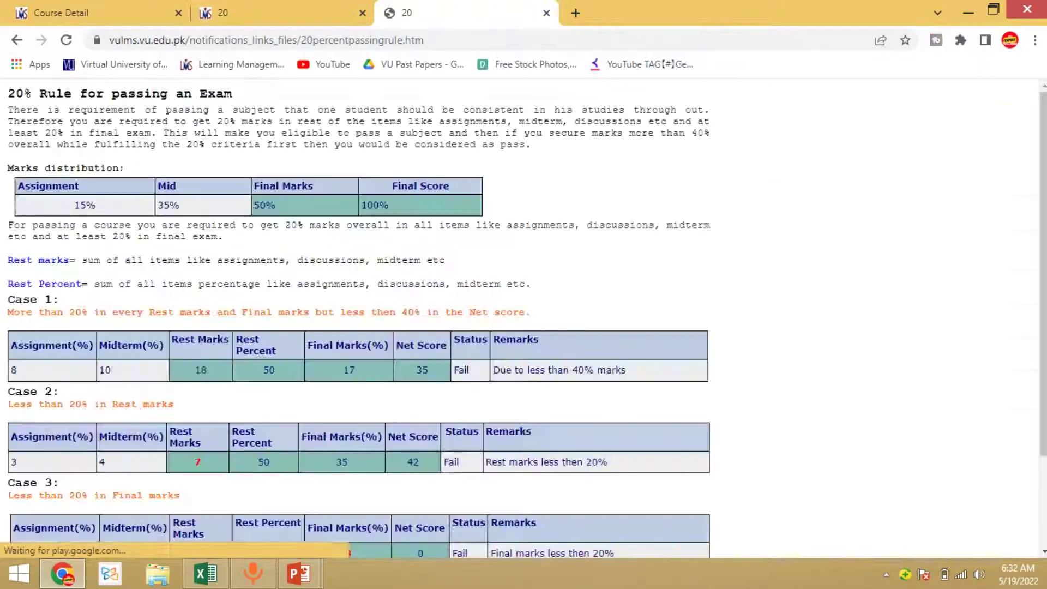
{"action": "scroll", "coordinate": [524, 318], "scroll_direction": "down", "scroll_amount": 3}
{"action": "scroll", "coordinate": [524, 317], "scroll_direction": "up", "scroll_amount": 3}
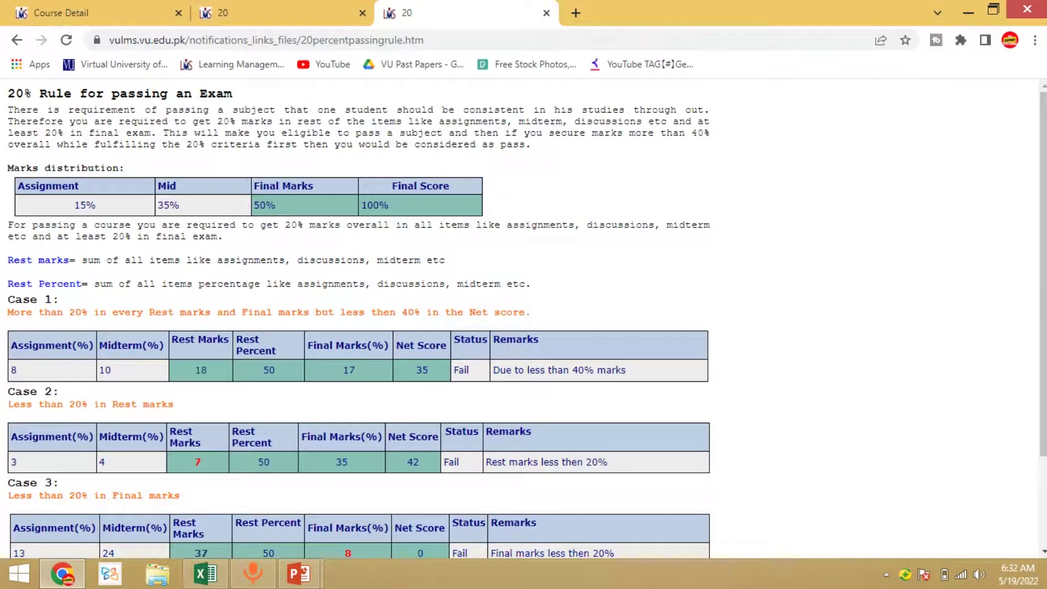
Return to the search results and read the answer to "What is vu 20% rule?"
{"action": "key", "text": "alt+Left"}
{"action": "scroll", "coordinate": [524, 318], "scroll_direction": "down", "scroll_amount": 3}
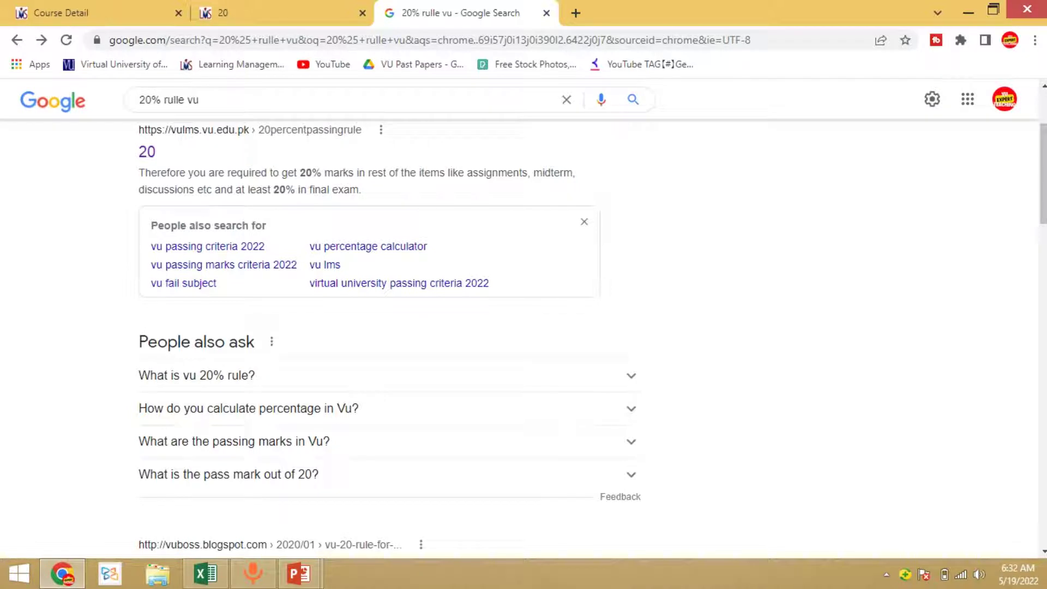
{"action": "left_click", "coordinate": [196, 375]}
{"action": "scroll", "coordinate": [524, 338], "scroll_direction": "down", "scroll_amount": 2}
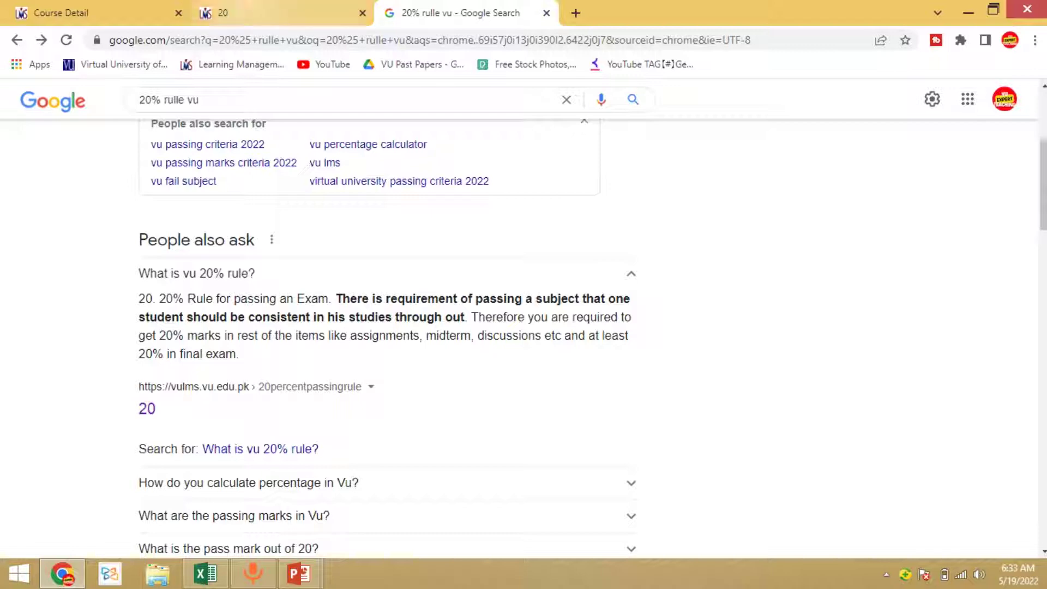
Switch back to the Excel marks sheet and set the PSY-101 GDB obtained marks to 2
{"action": "left_click", "coordinate": [205, 573]}
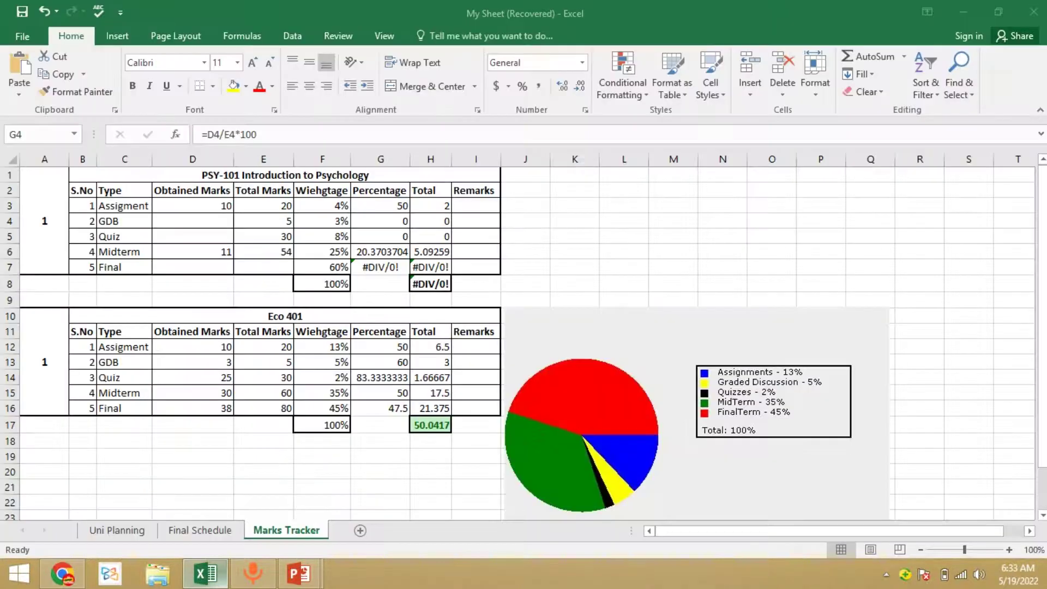
{"action": "key", "text": "Left"}
{"action": "key", "text": "Left"}
{"action": "key", "text": "Up"}
{"action": "key", "text": "Up"}
{"action": "key", "text": "Up"}
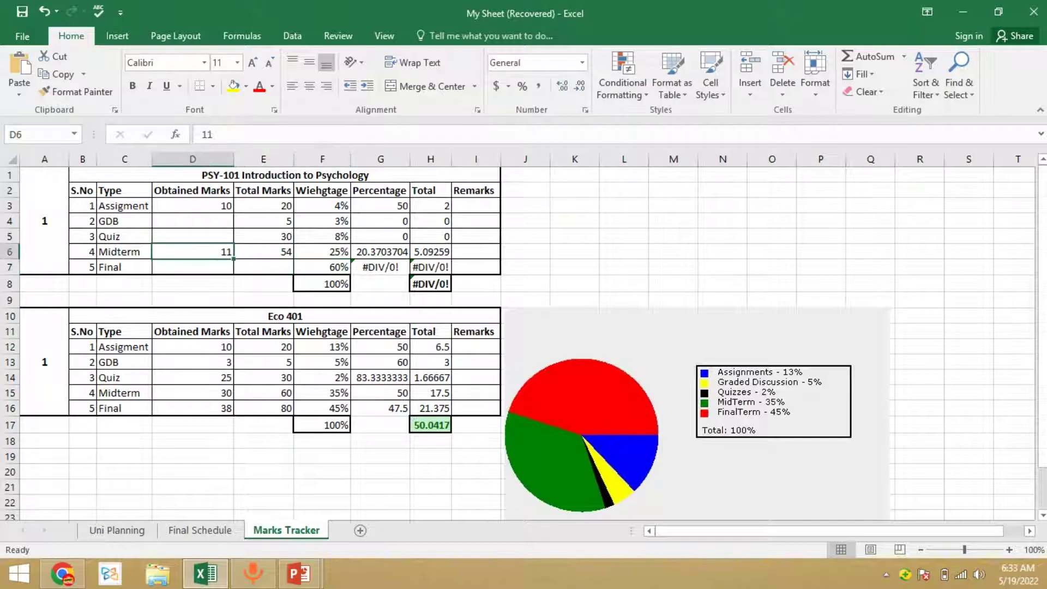
{"action": "type", "text": "5"}
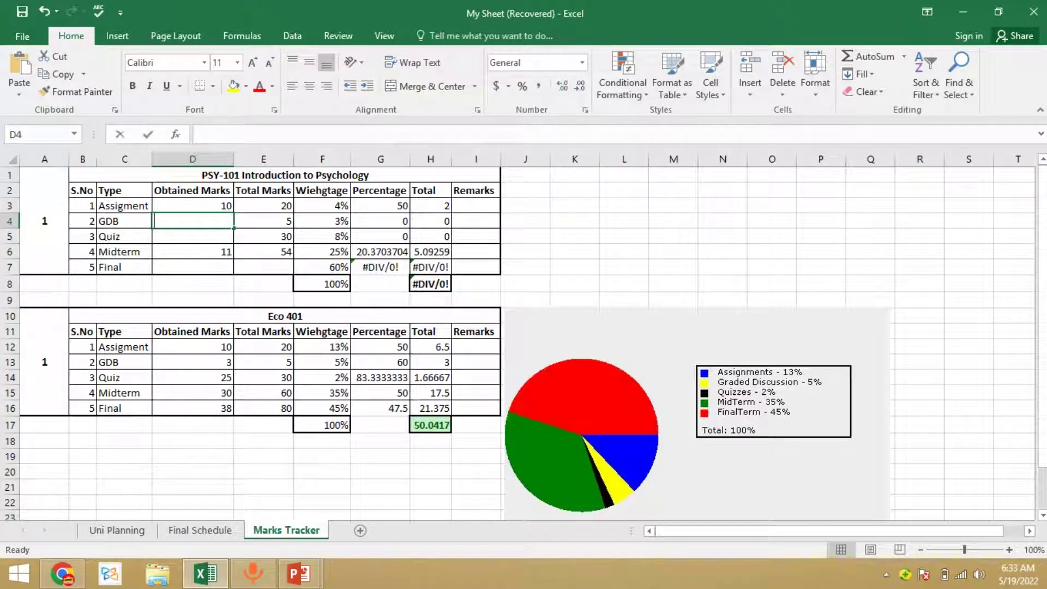
{"action": "key", "text": "Up"}
{"action": "key", "text": "Down"}
{"action": "type", "text": "2"}
{"action": "key", "text": "Return"}
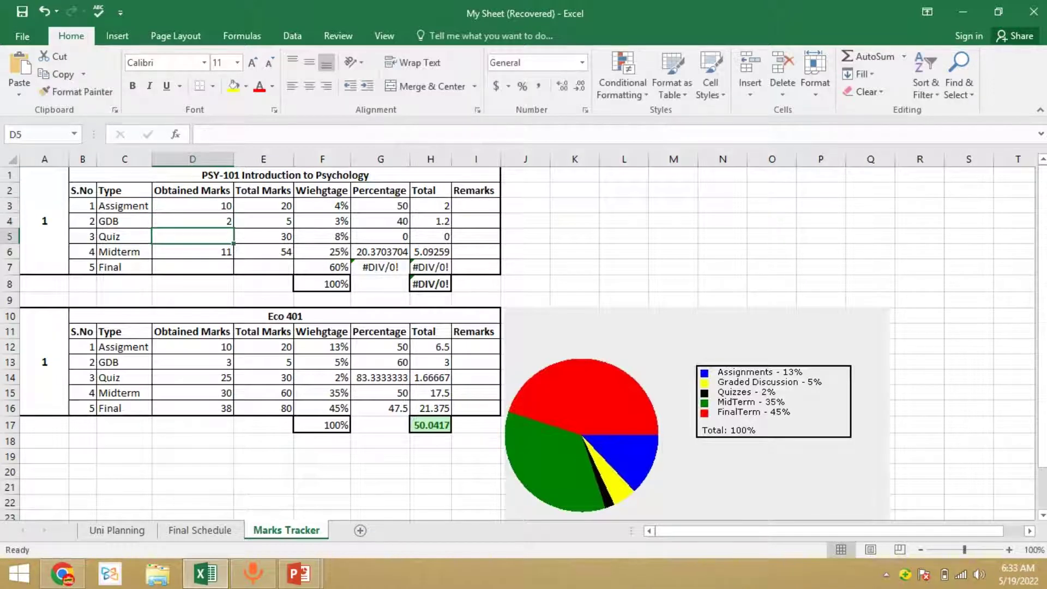
Set the PSY-101 obtained marks to 2.5 for the GDB and 15 for the Quiz
{"action": "key", "text": "Up"}
{"action": "key", "text": "F2"}
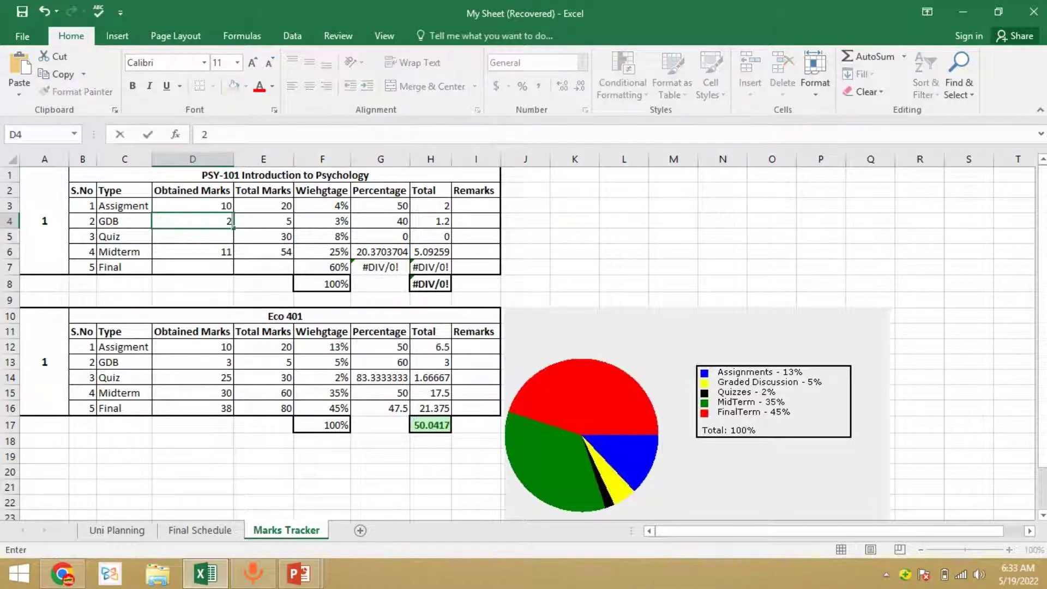
{"action": "type", "text": ".5"}
{"action": "key", "text": "Return"}
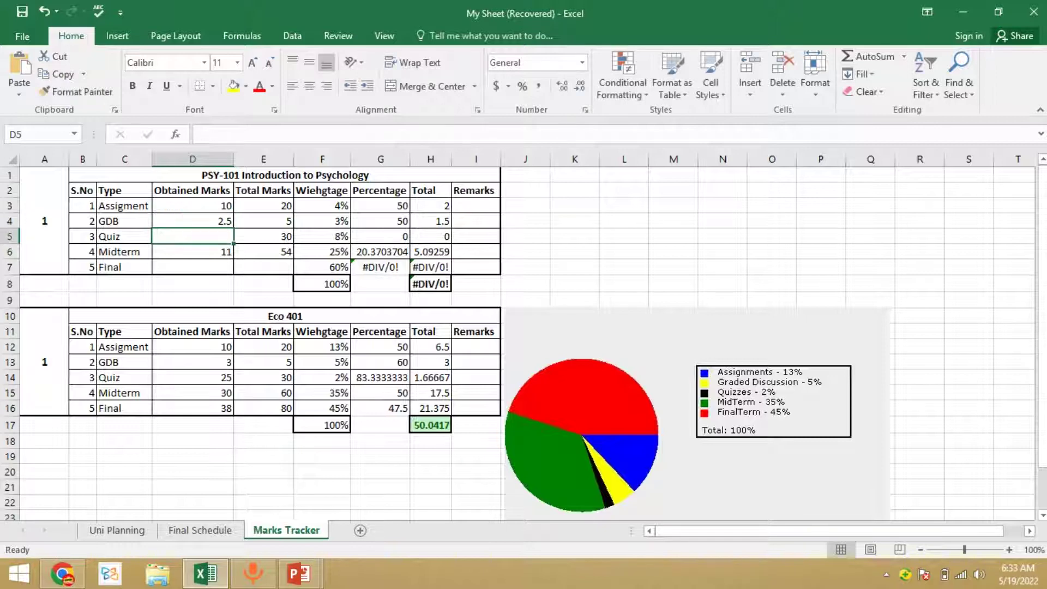
{"action": "type", "text": "15"}
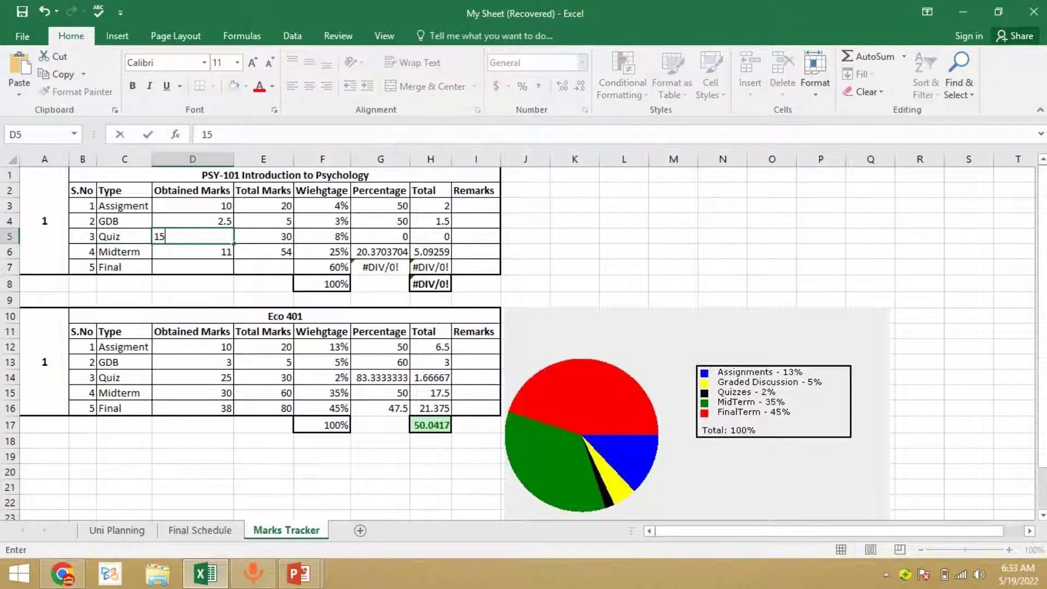
{"action": "key", "text": "Return"}
Review the PSY-101 obtained marks from the Assignment down to the Midterm
{"action": "key", "text": "Up"}
{"action": "key", "text": "Up"}
{"action": "key", "text": "Up"}
{"action": "key", "text": "Down"}
{"action": "key", "text": "Down"}
{"action": "key", "text": "Down"}
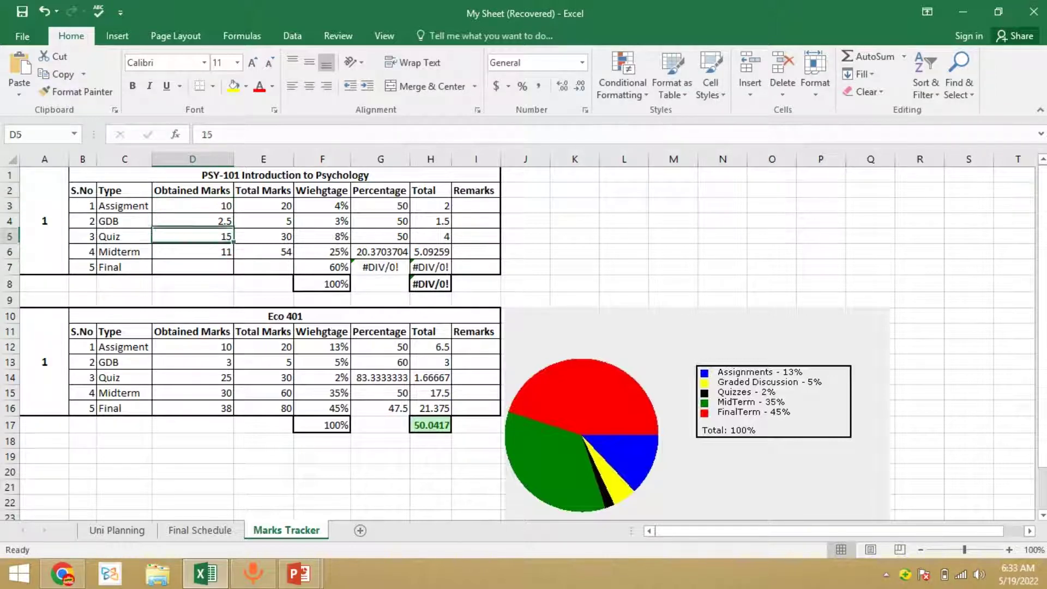
{"action": "key", "text": "Up"}
{"action": "key", "text": "Up"}
{"action": "key", "text": "Up"}
{"action": "key", "text": "Down"}
{"action": "key", "text": "Down"}
{"action": "key", "text": "Down"}
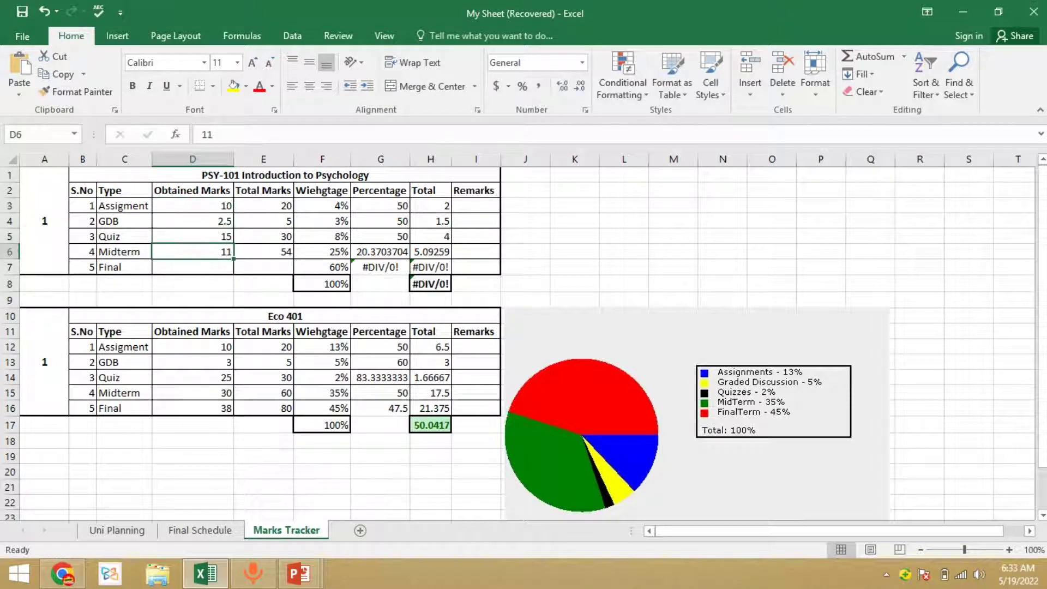
Check the PSY-101 Midterm row and the Final's total marks and weightage cells
{"action": "key", "text": "Right"}
{"action": "key", "text": "Right"}
{"action": "key", "text": "Left"}
{"action": "key", "text": "Left"}
{"action": "key", "text": "Right"}
{"action": "key", "text": "Down"}
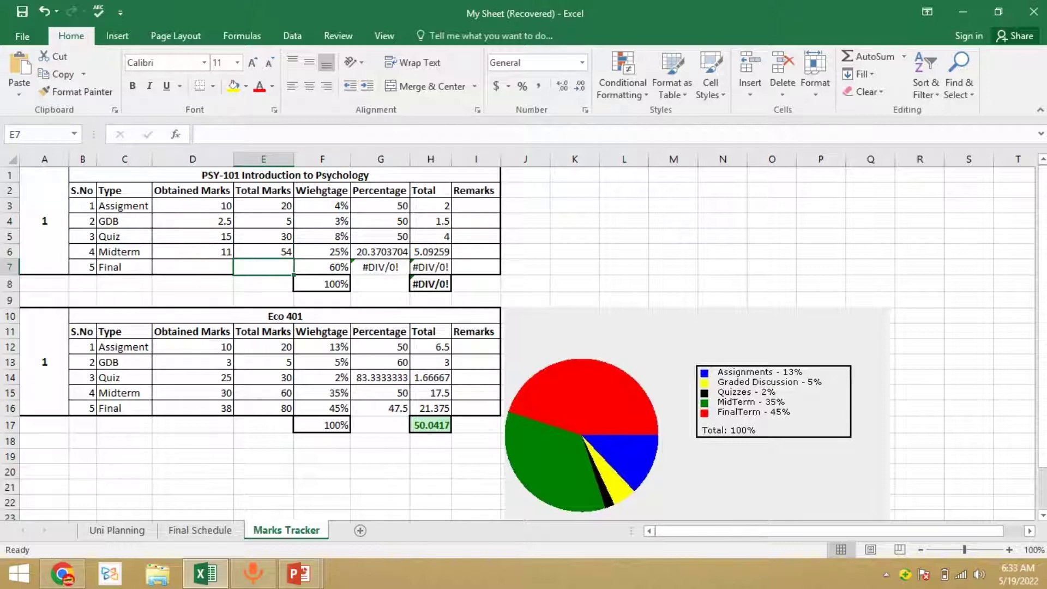
{"action": "key", "text": "Right"}
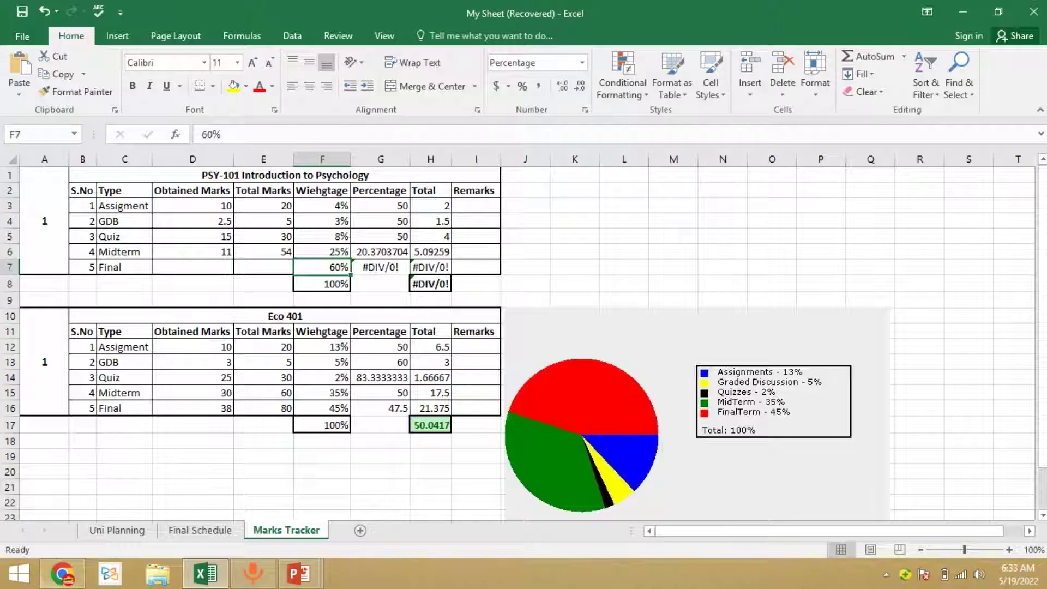
Switch to Chrome to check the PSY101 grading scheme and the 20% rule search result, and return to the Excel sheet
{"action": "left_click", "coordinate": [62, 573]}
{"action": "left_click", "coordinate": [95, 12]}
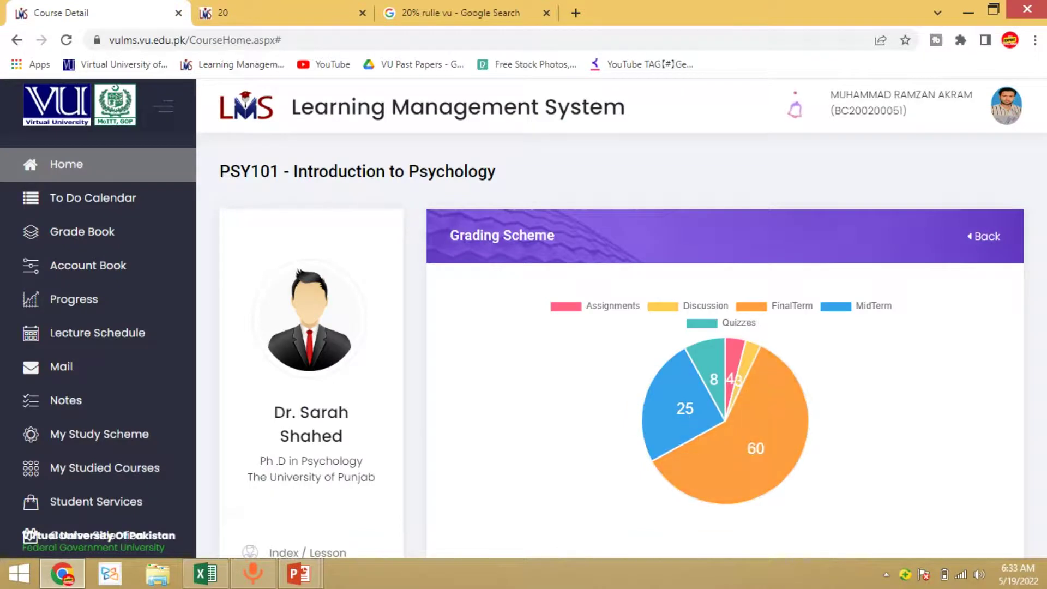
{"action": "key", "text": "ctrl+3"}
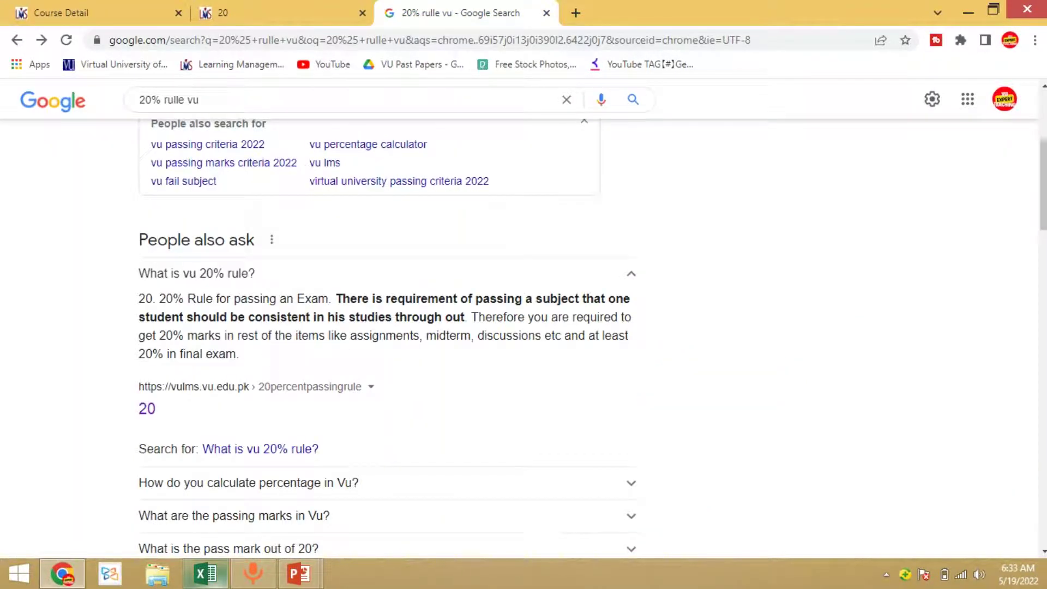
{"action": "key", "text": "ctrl+1"}
{"action": "key", "text": "alt+Tab"}
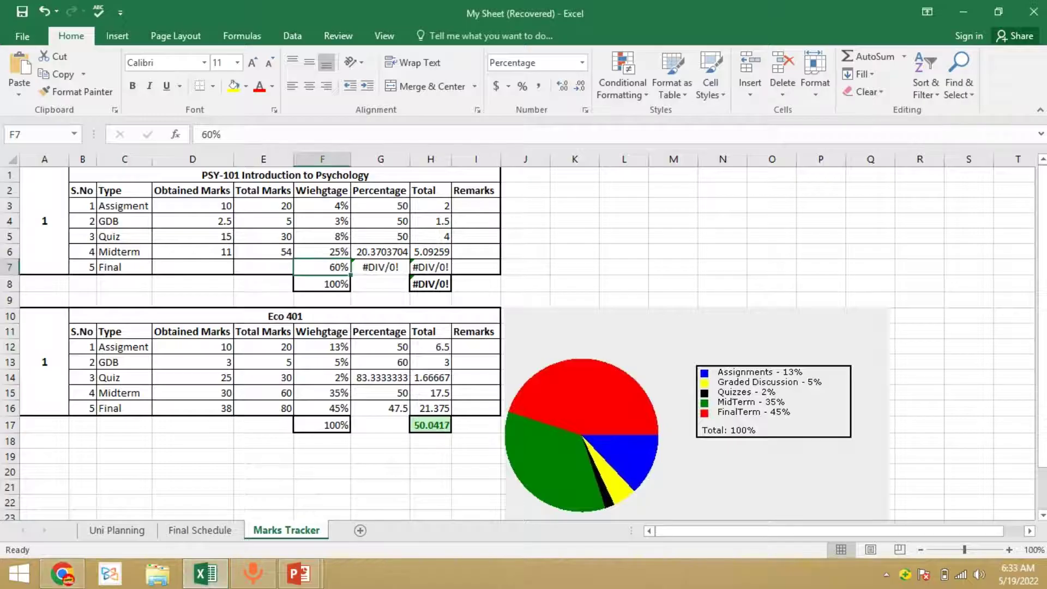
Enter the formula =60+15+25 as the PSY-101 Final's total marks
{"action": "left_click", "coordinate": [264, 267]}
{"action": "type", "text": "="}
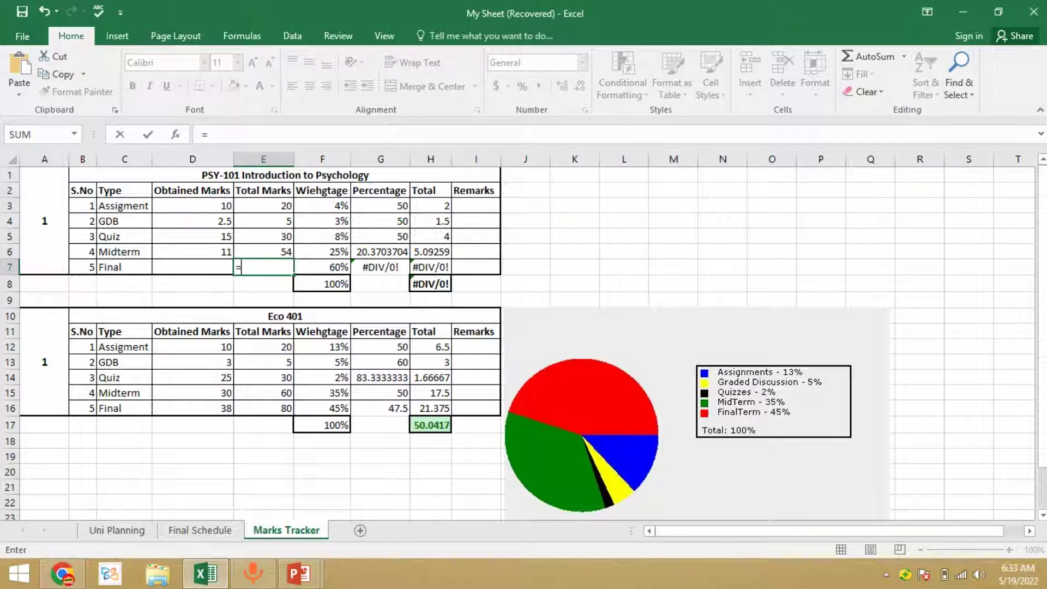
{"action": "type", "text": "60+15+"}
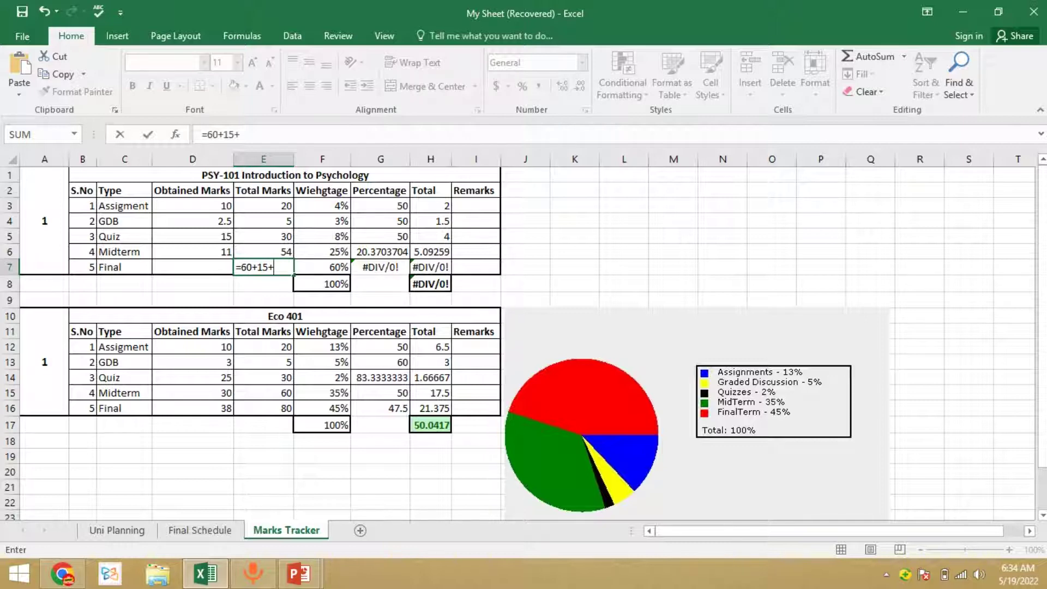
{"action": "type", "text": "25"}
{"action": "key", "text": "ctrl+Return"}
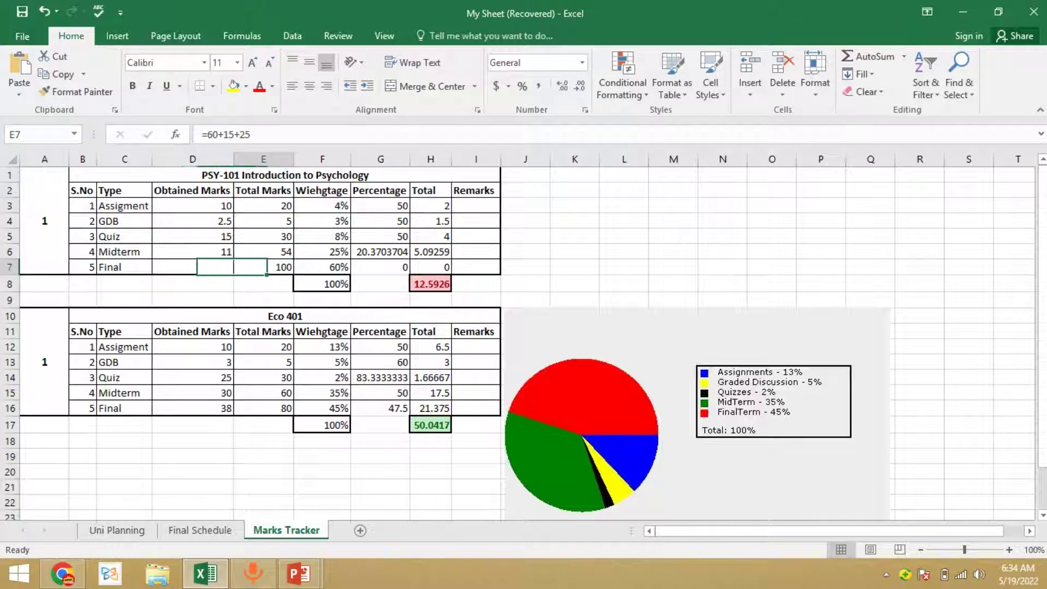
Set the PSY-101 Final's total marks to 80 and go to its obtained marks cell
{"action": "type", "text": "80"}
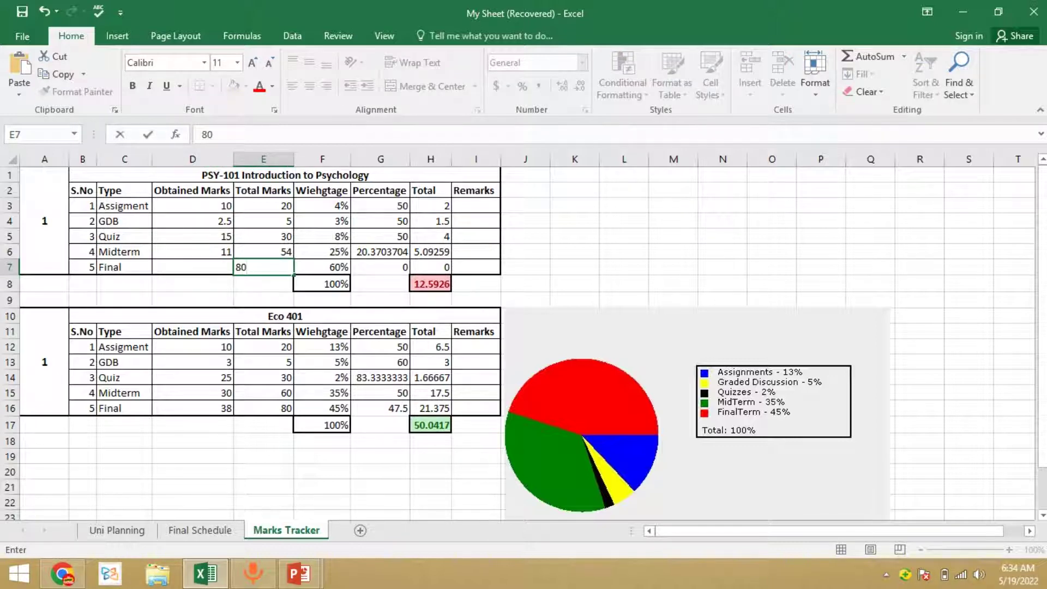
{"action": "key", "text": "ctrl+Return"}
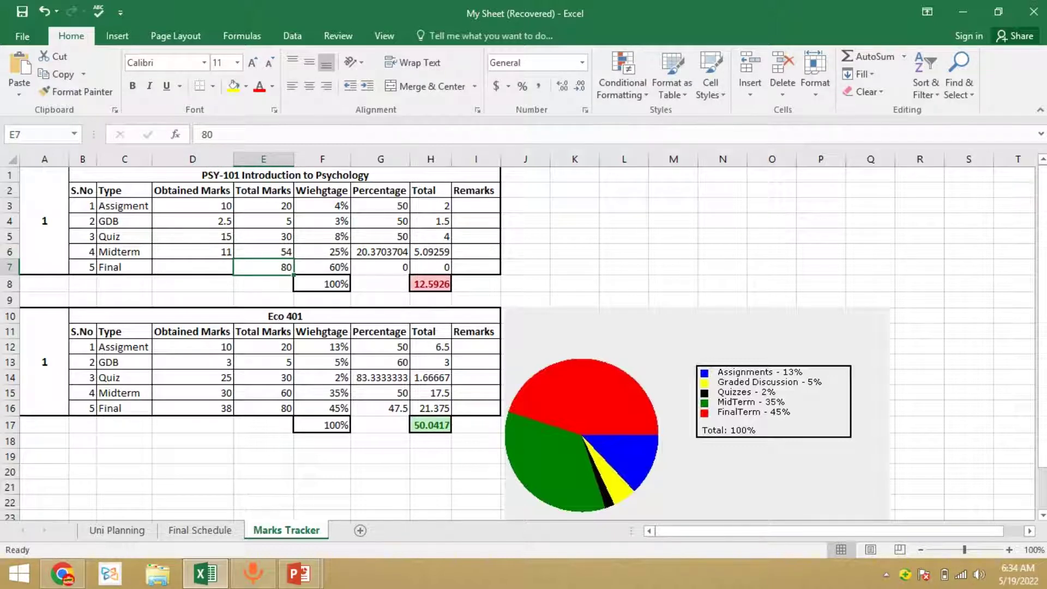
{"action": "key", "text": "Left"}
{"action": "key", "text": "Left"}
{"action": "key", "text": "Right"}
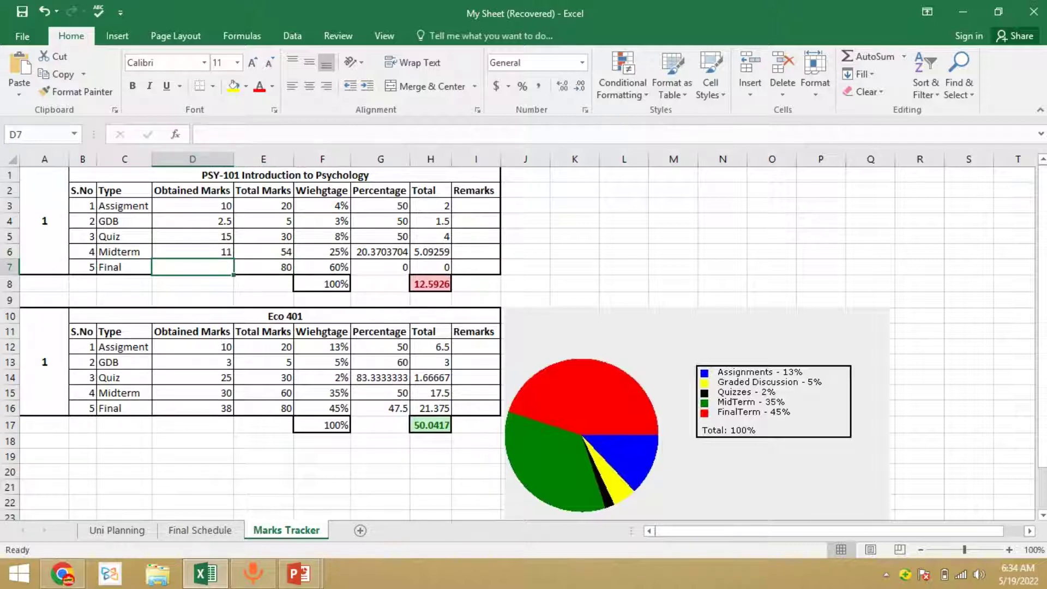
Review the weighted totals of all PSY-101 items in the Total column
{"action": "key", "text": "Right"}
{"action": "key", "text": "Right"}
{"action": "key", "text": "Right"}
{"action": "key", "text": "Right"}
{"action": "key", "text": "Up"}
{"action": "key", "text": "Up"}
{"action": "key", "text": "Up"}
{"action": "key", "text": "Up"}
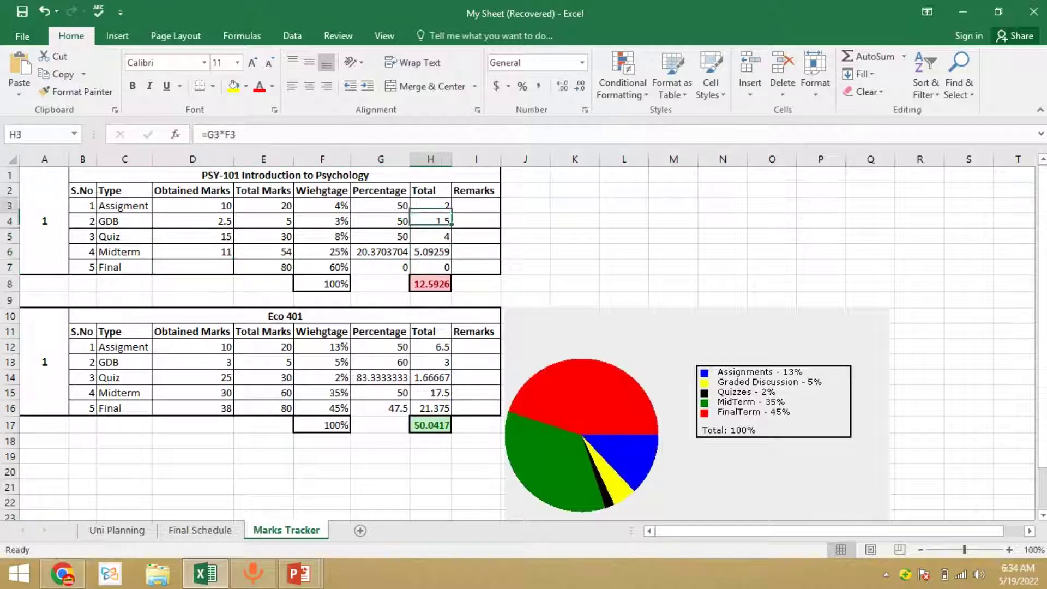
{"action": "key", "text": "Down"}
{"action": "key", "text": "Down"}
{"action": "key", "text": "Down"}
{"action": "key", "text": "Down"}
{"action": "key", "text": "Down"}
{"action": "key", "text": "Up"}
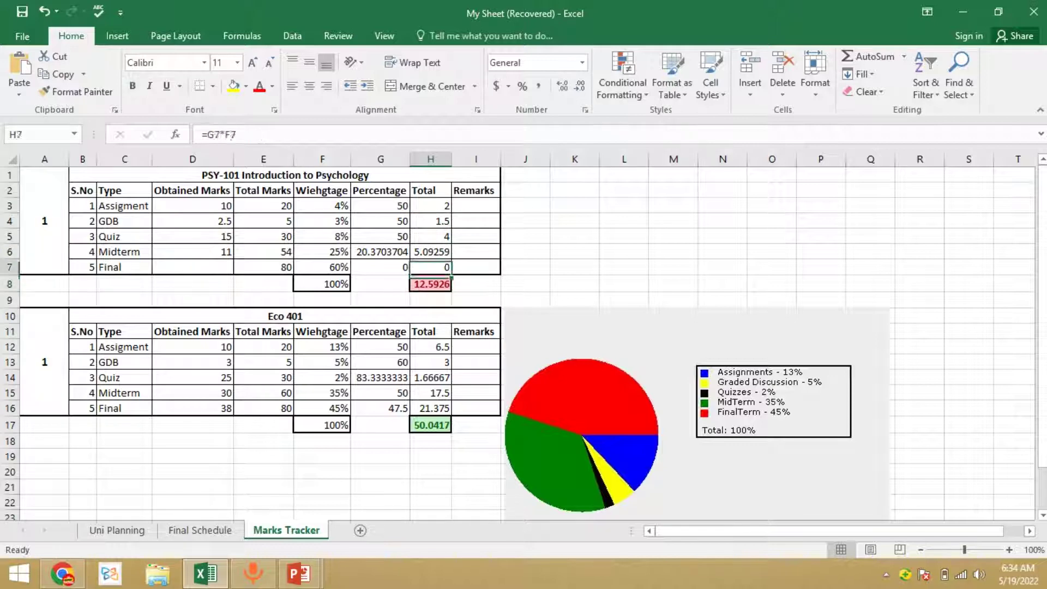
Select the PSY-101 weighted totals from Assignment to Midterm to read their sum, and compare it with the overall total
{"action": "key", "text": "Up"}
{"action": "key", "text": "Up"}
{"action": "key", "text": "Up"}
{"action": "key", "text": "Up"}
{"action": "key", "text": "shift+Down"}
{"action": "key", "text": "shift+Down"}
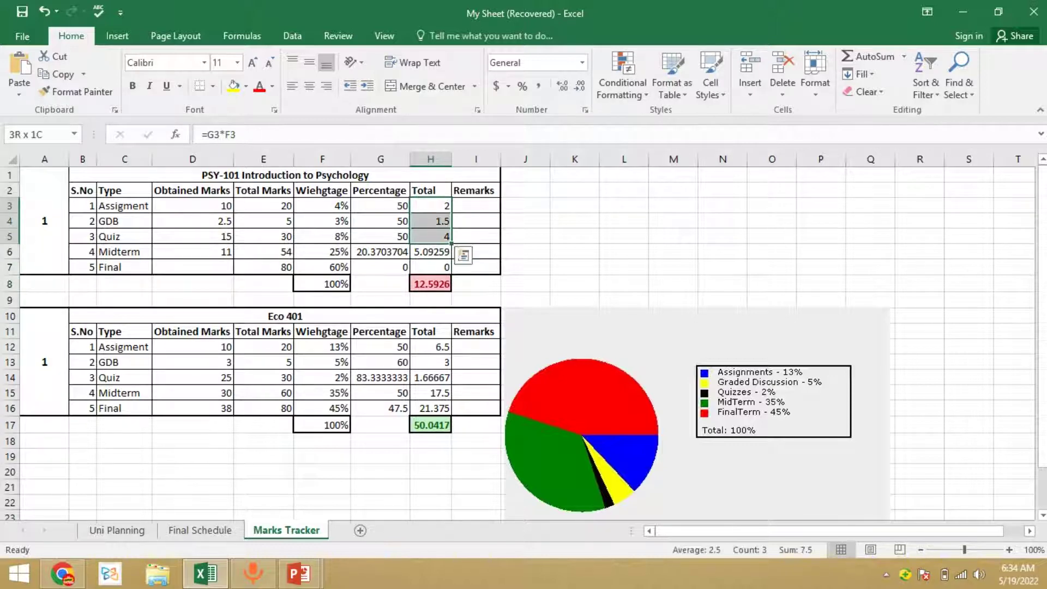
{"action": "key", "text": "shift+Down"}
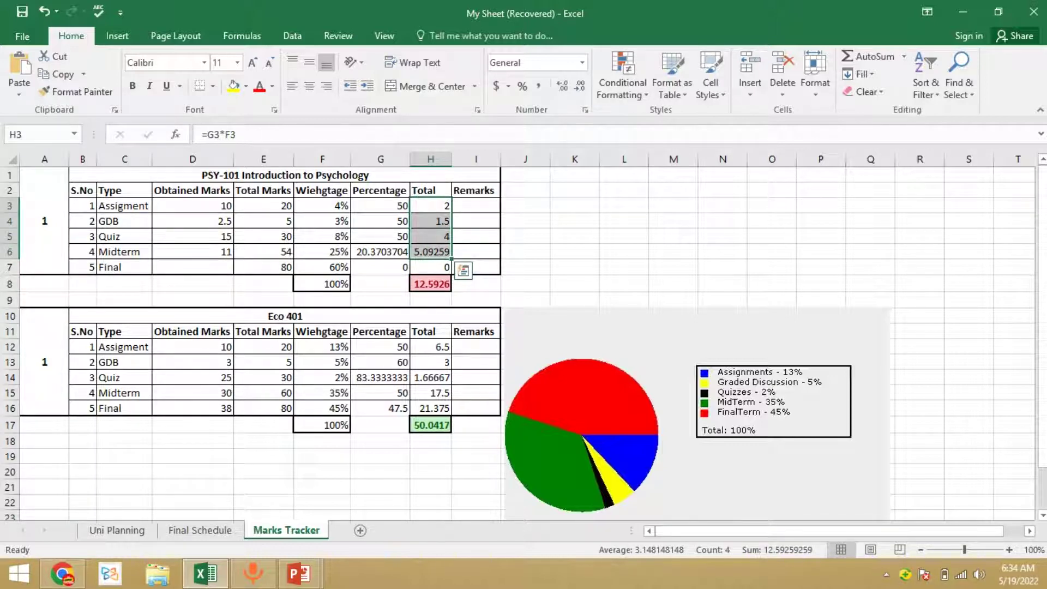
{"action": "key", "text": "Down"}
{"action": "key", "text": "Down"}
{"action": "key", "text": "Down"}
{"action": "key", "text": "Down"}
{"action": "key", "text": "Down"}
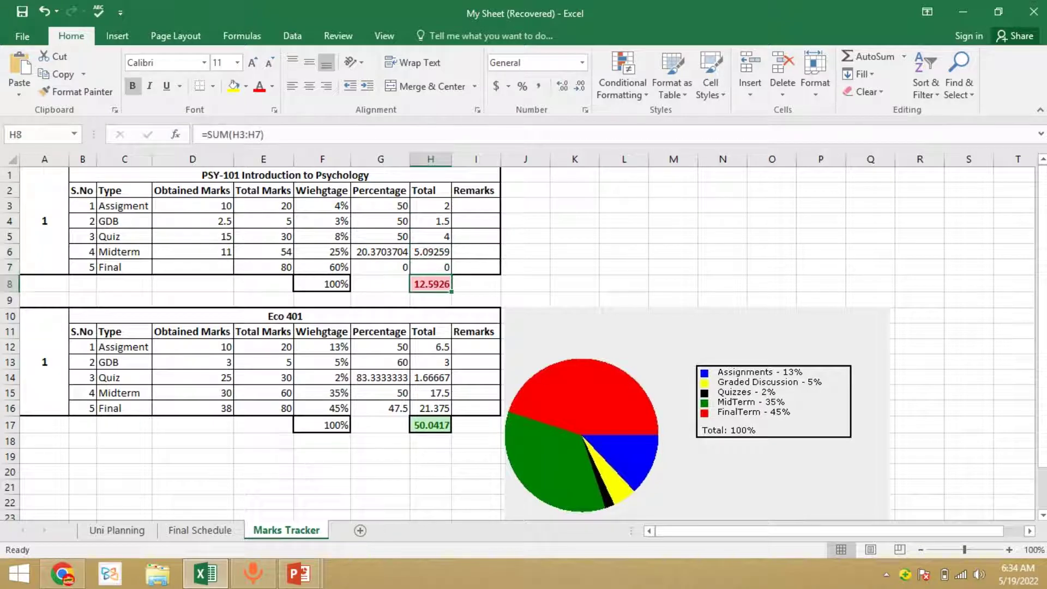
Select the PSY-101 weightages from Assignment to Midterm and read their sum in the status bar
{"action": "key", "text": "Up"}
{"action": "key", "text": "Up"}
{"action": "key", "text": "Left"}
{"action": "key", "text": "Left"}
{"action": "key", "text": "Up"}
{"action": "key", "text": "Up"}
{"action": "key", "text": "Up"}
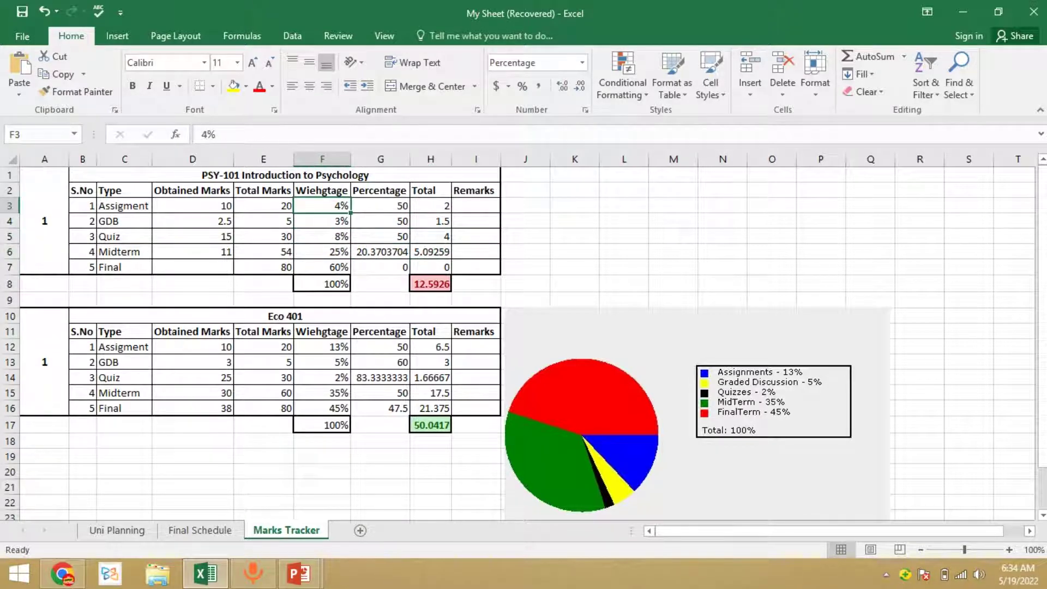
{"action": "key", "text": "shift+Down"}
{"action": "key", "text": "shift+Down"}
{"action": "key", "text": "shift+Down"}
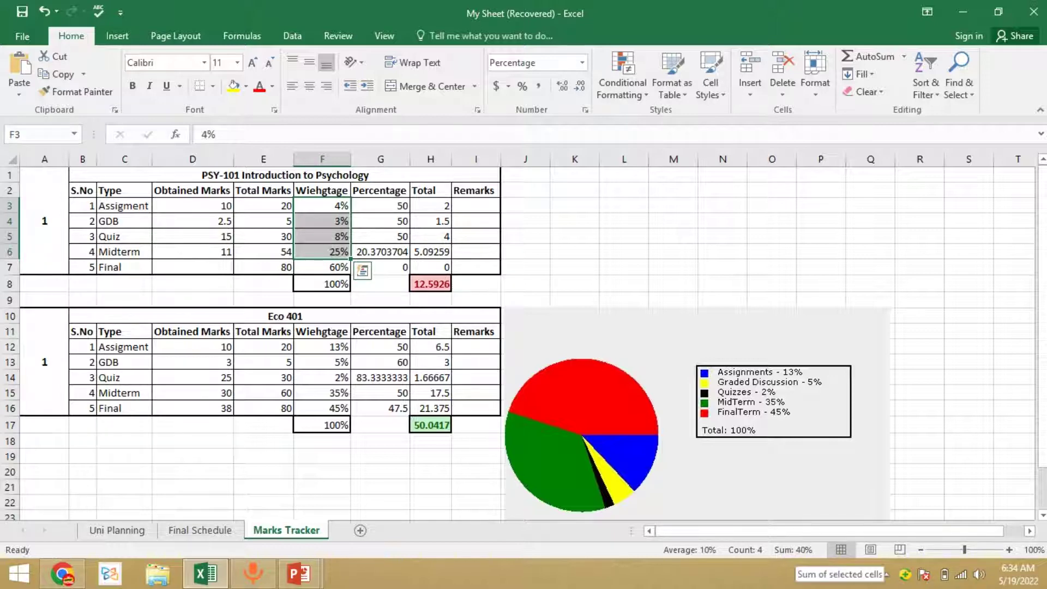
{"action": "right_click", "coordinate": [792, 549]}
{"action": "key", "text": "Escape"}
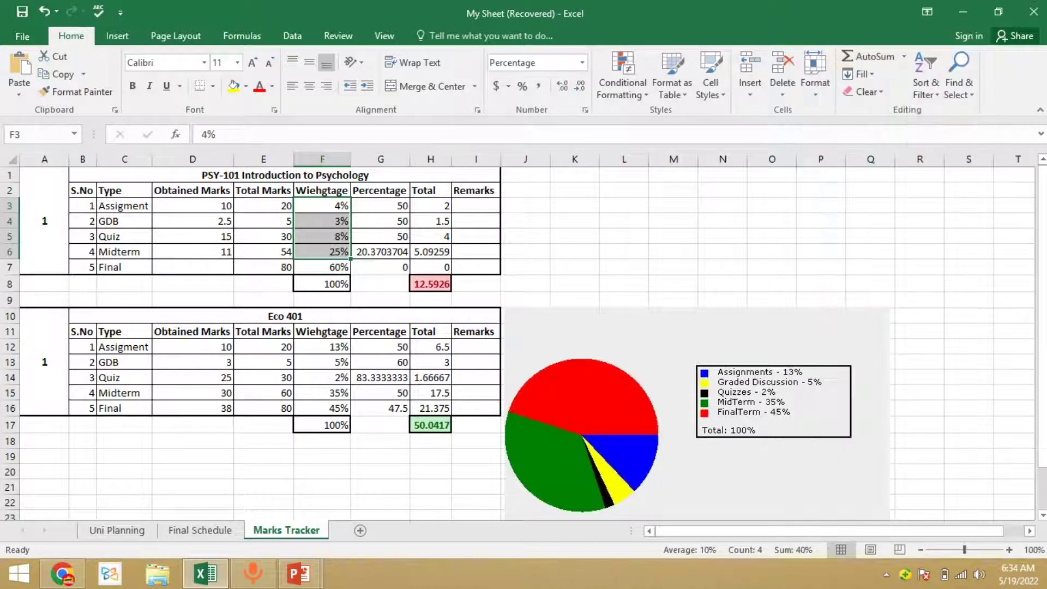
{"action": "right_click", "coordinate": [796, 550]}
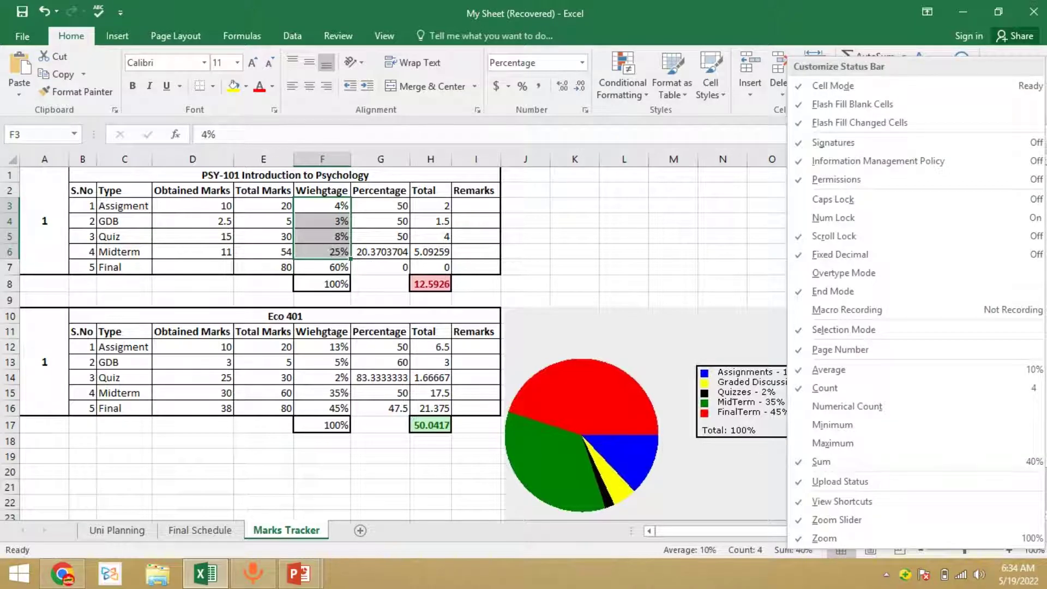
{"action": "key", "text": "Escape"}
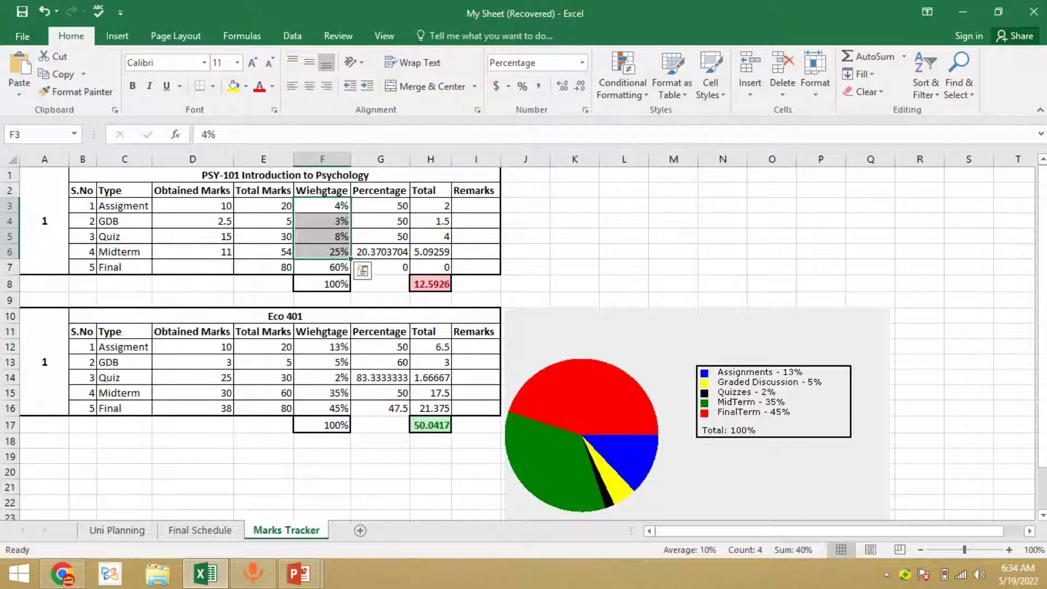
Reselect the PSY-101 weighted totals H3:H6 and read their sum in the status bar
{"action": "left_click_drag", "start_coordinate": [431, 206], "coordinate": [430, 251]}
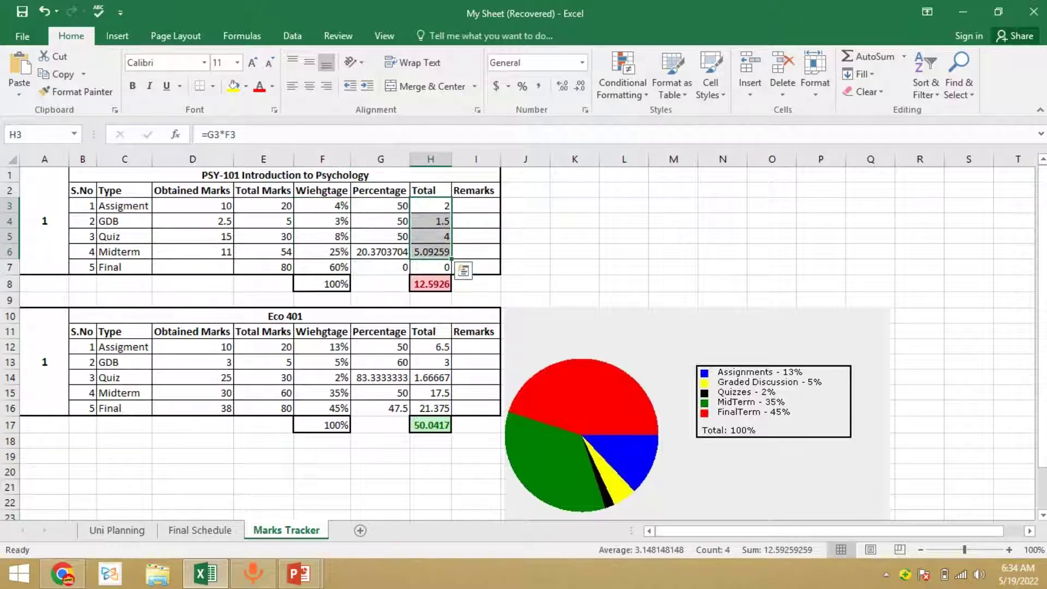
{"action": "right_click", "coordinate": [787, 549]}
{"action": "key", "text": "Escape"}
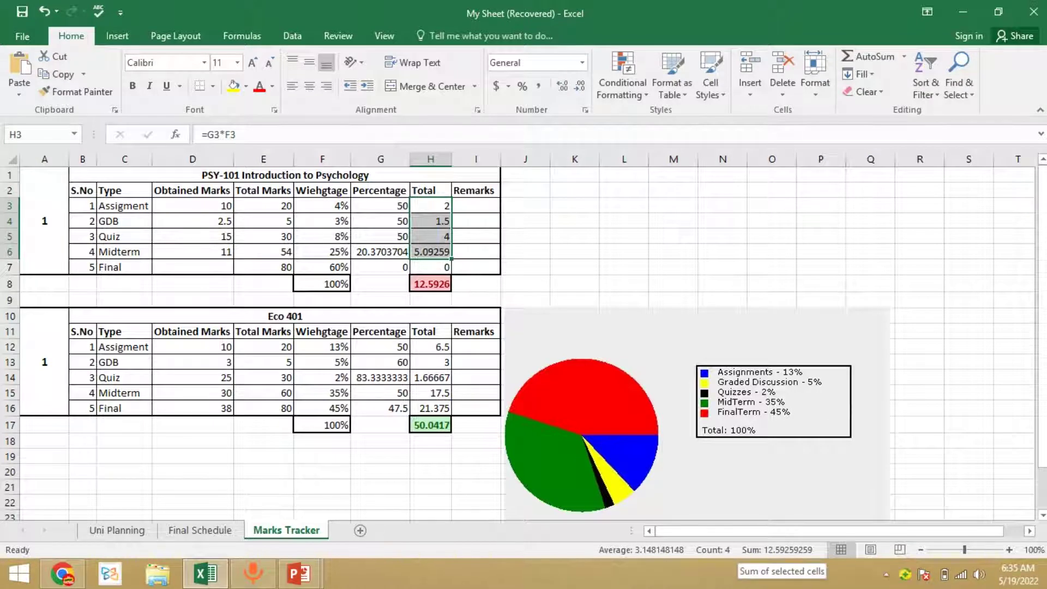
Set the PSY-101 Final's obtained marks to 40 and check the resulting percentage and totals
{"action": "left_click", "coordinate": [322, 267]}
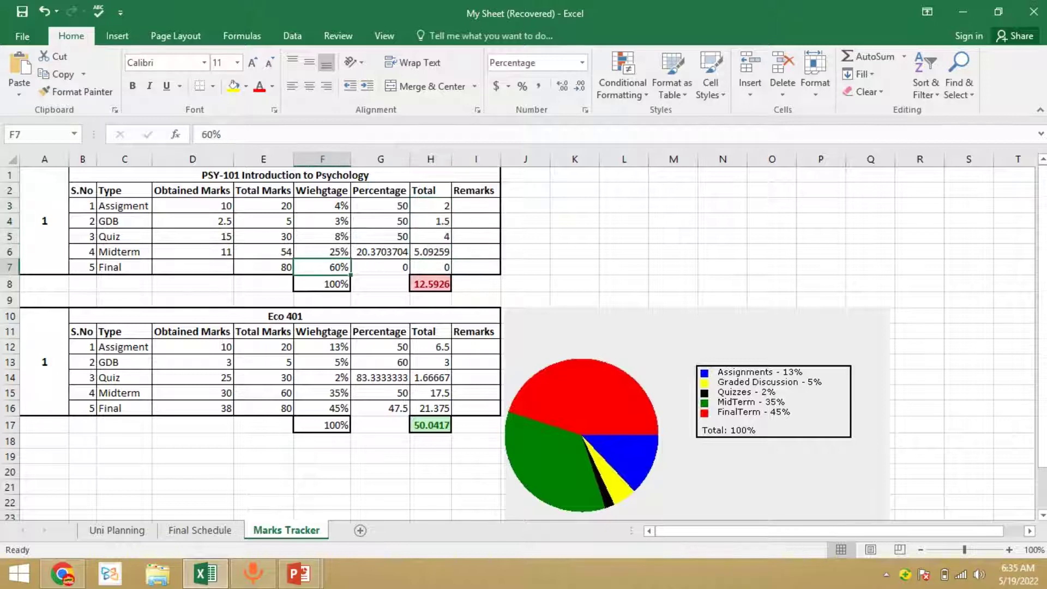
{"action": "key", "text": "Left"}
{"action": "key", "text": "Left"}
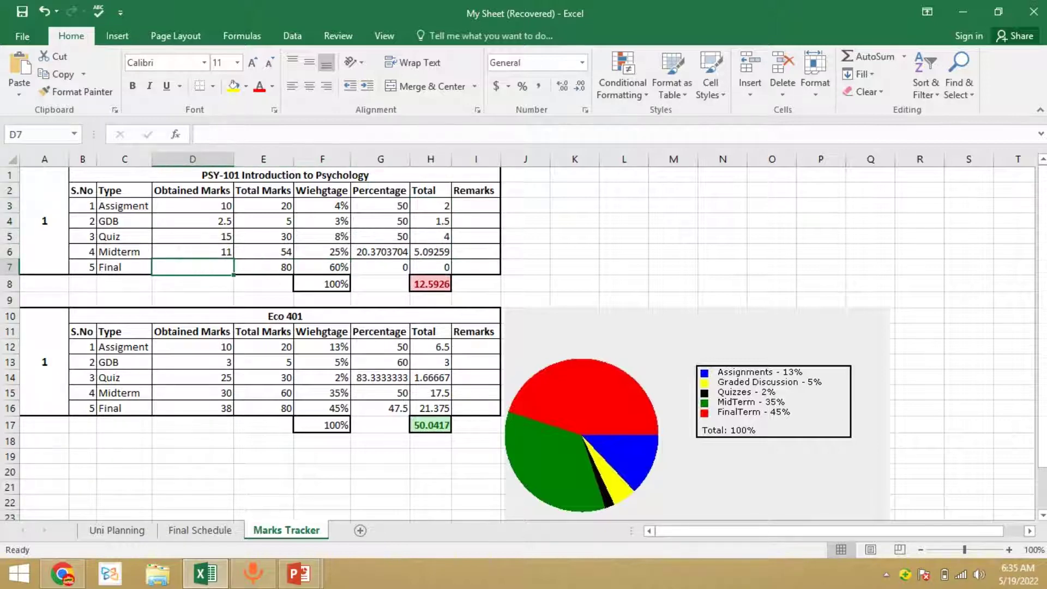
{"action": "type", "text": "40"}
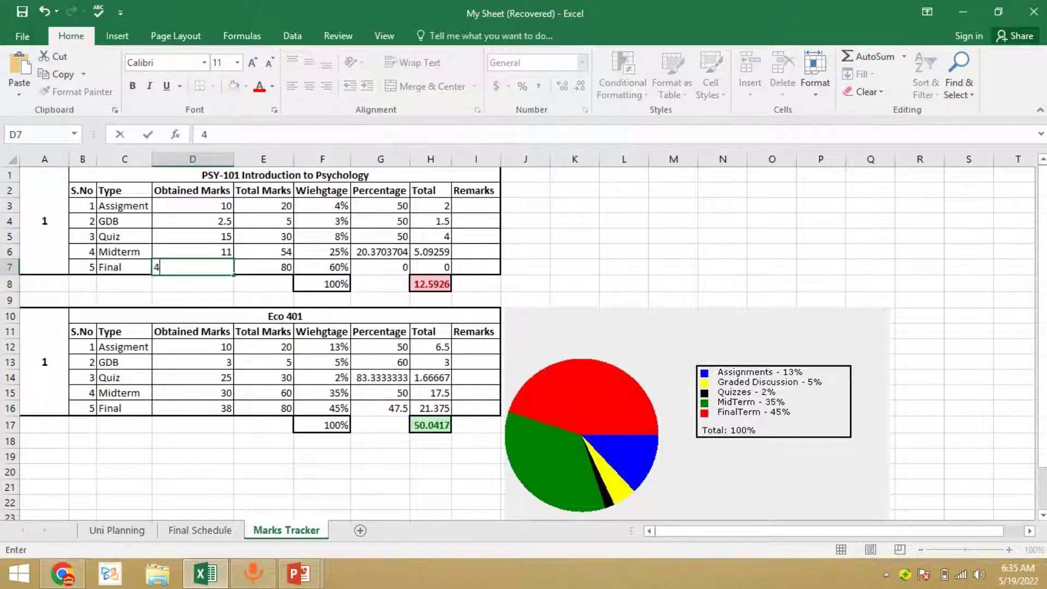
{"action": "key", "text": "Return"}
{"action": "key", "text": "Up"}
{"action": "key", "text": "Right"}
{"action": "key", "text": "Right"}
{"action": "key", "text": "Right"}
{"action": "key", "text": "Right"}
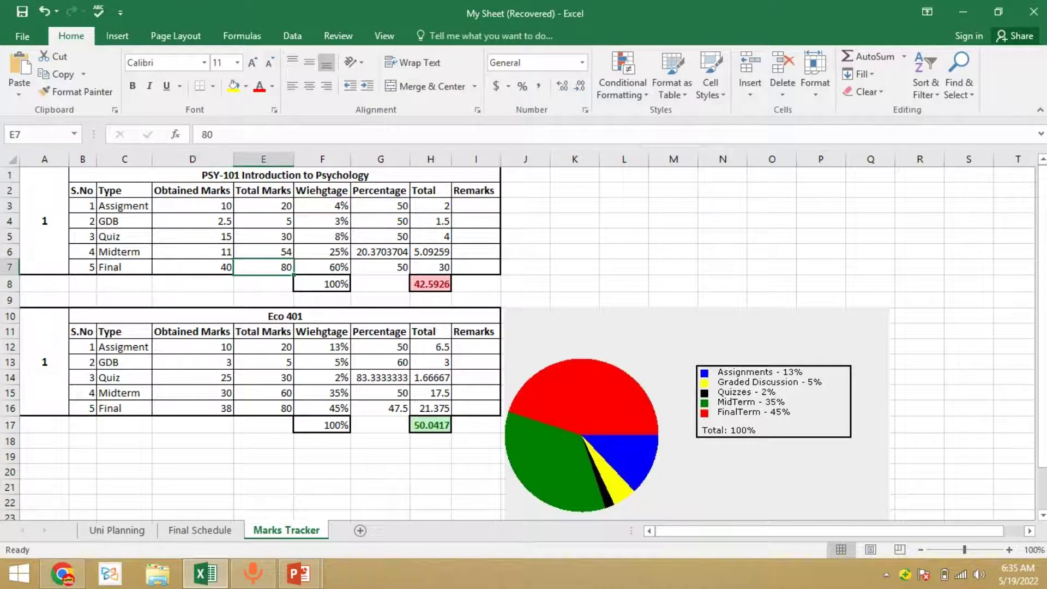
{"action": "key", "text": "Down"}
{"action": "key", "text": "Up"}
Set the PSY-101 Final's obtained marks to 50 and review the resulting percentage and totals
{"action": "key", "text": "Left"}
{"action": "key", "text": "Left"}
{"action": "key", "text": "Left"}
{"action": "key", "text": "Left"}
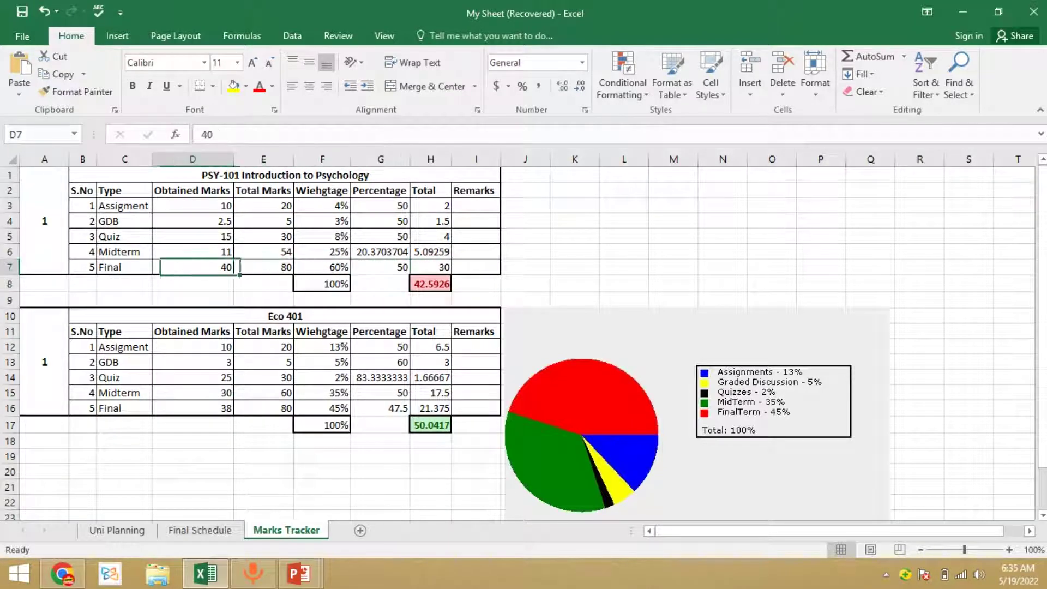
{"action": "type", "text": "50"}
{"action": "key", "text": "Return"}
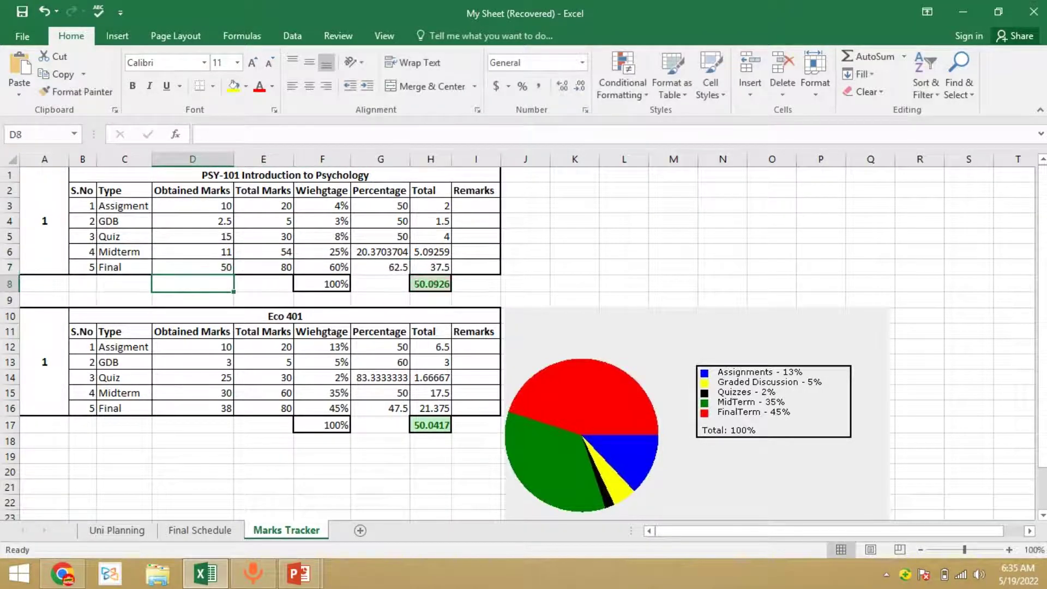
{"action": "key", "text": "Right"}
{"action": "key", "text": "Right"}
{"action": "key", "text": "Right"}
{"action": "key", "text": "Right"}
{"action": "key", "text": "Up"}
{"action": "key", "text": "Left"}
{"action": "key", "text": "Left"}
{"action": "key", "text": "Left"}
{"action": "key", "text": "Left"}
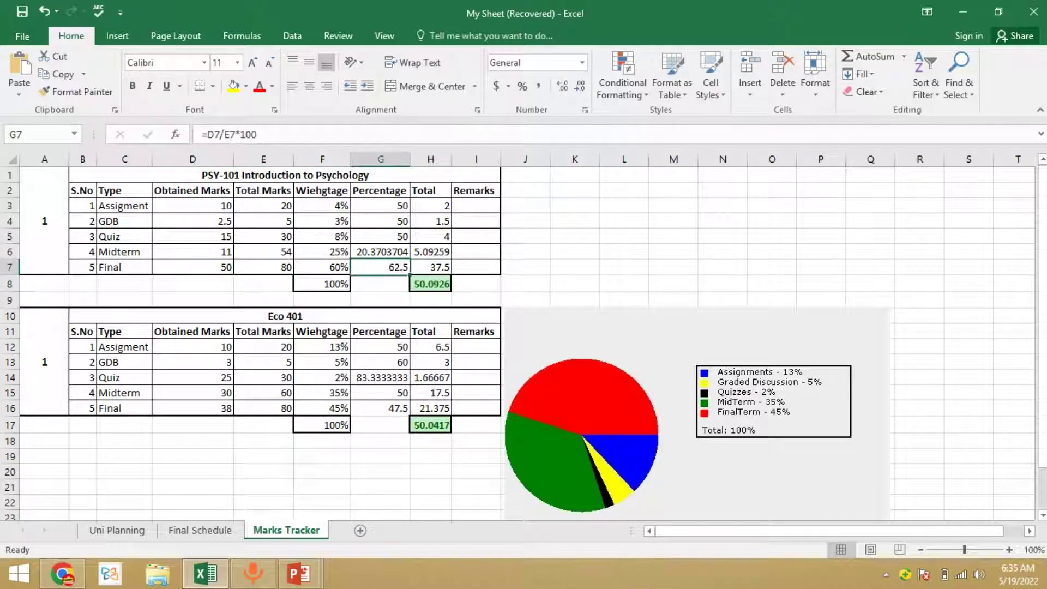
Set the obtained marks of both the PSY-101 Midterm and Final to 30
{"action": "key", "text": "Up"}
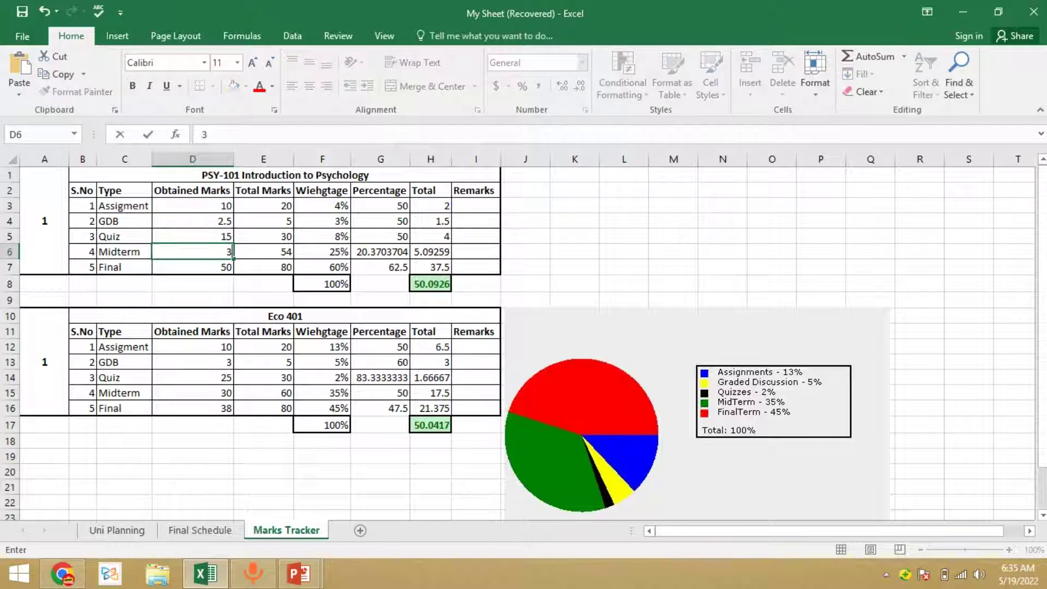
{"action": "type", "text": "30"}
{"action": "key", "text": "Return"}
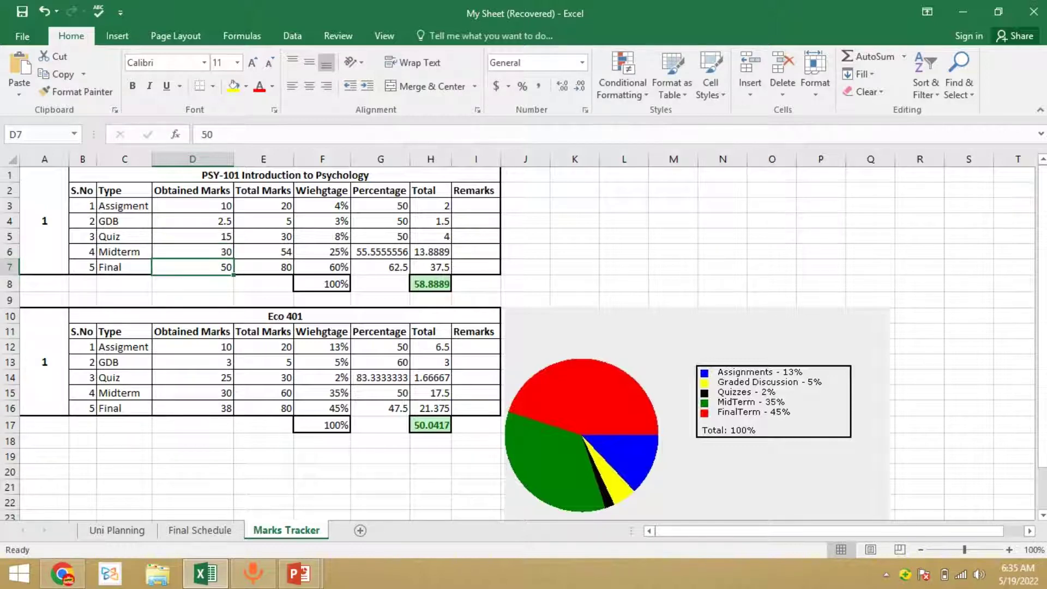
{"action": "type", "text": "30"}
{"action": "key", "text": "Return"}
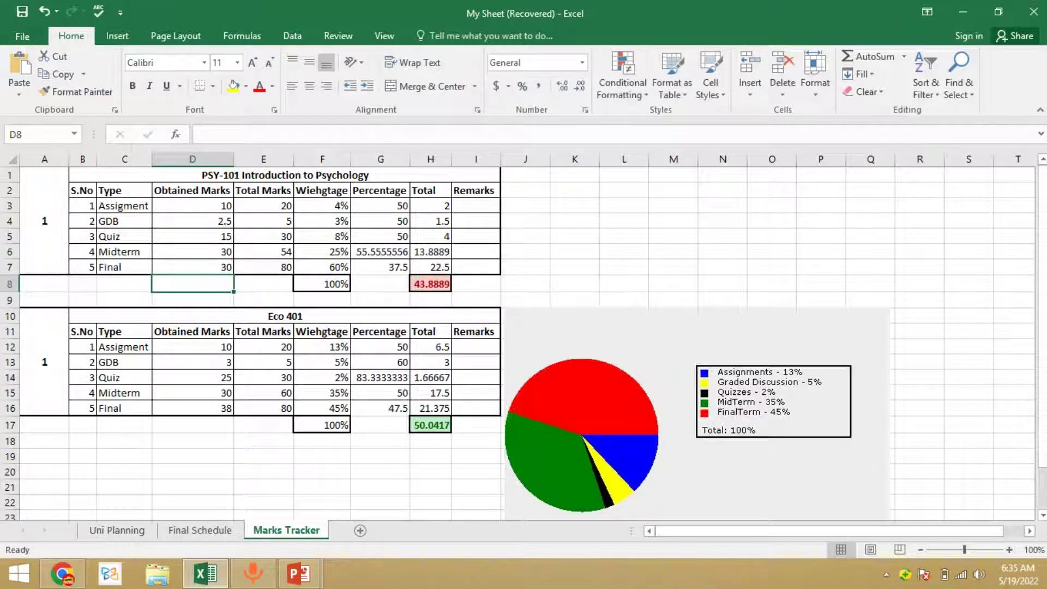
Set the PSY-101 Final's obtained marks to 40 and check its marks row
{"action": "left_click", "coordinate": [192, 267]}
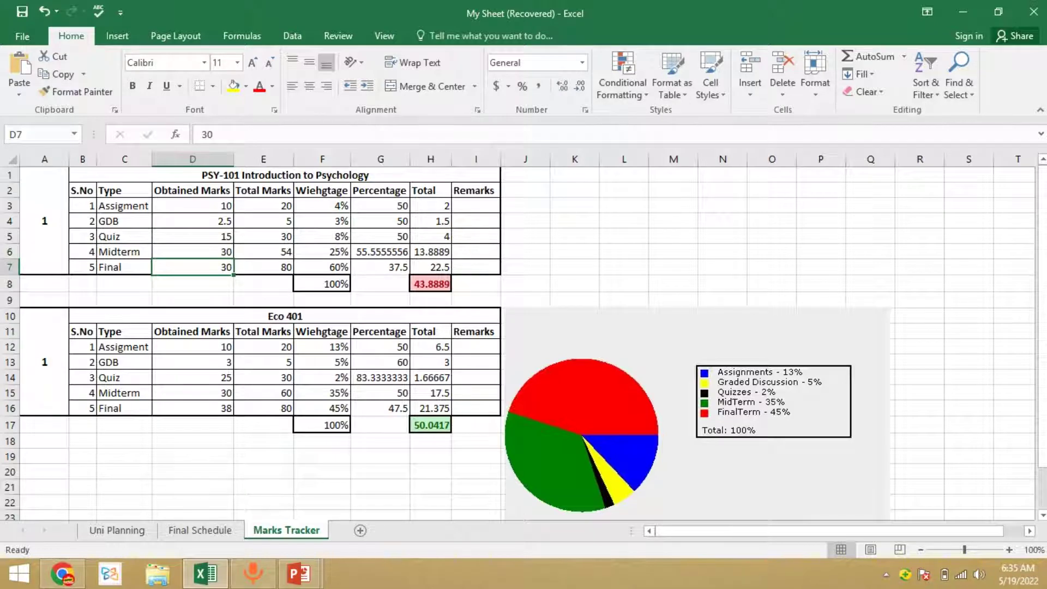
{"action": "type", "text": "40"}
{"action": "key", "text": "Return"}
{"action": "left_click", "coordinate": [192, 266]}
{"action": "left_click", "coordinate": [264, 267]}
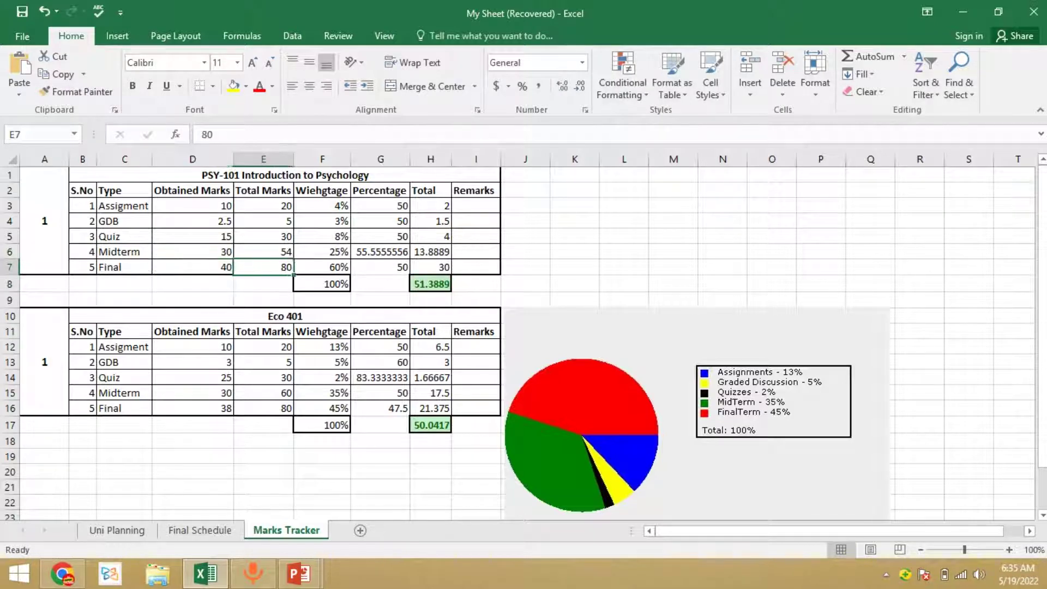
Set the PSY-101 GDB's obtained marks to 5
{"action": "key", "text": "Right"}
{"action": "key", "text": "Left"}
{"action": "key", "text": "Left"}
{"action": "key", "text": "Up"}
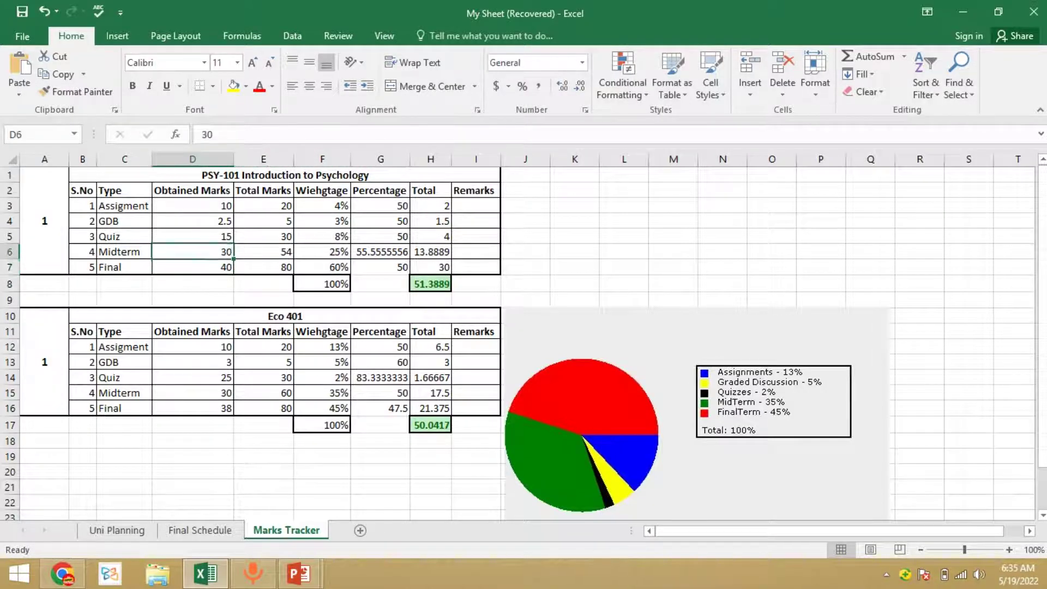
{"action": "key", "text": "Up"}
{"action": "key", "text": "Up"}
{"action": "type", "text": "5"}
{"action": "key", "text": "Return"}
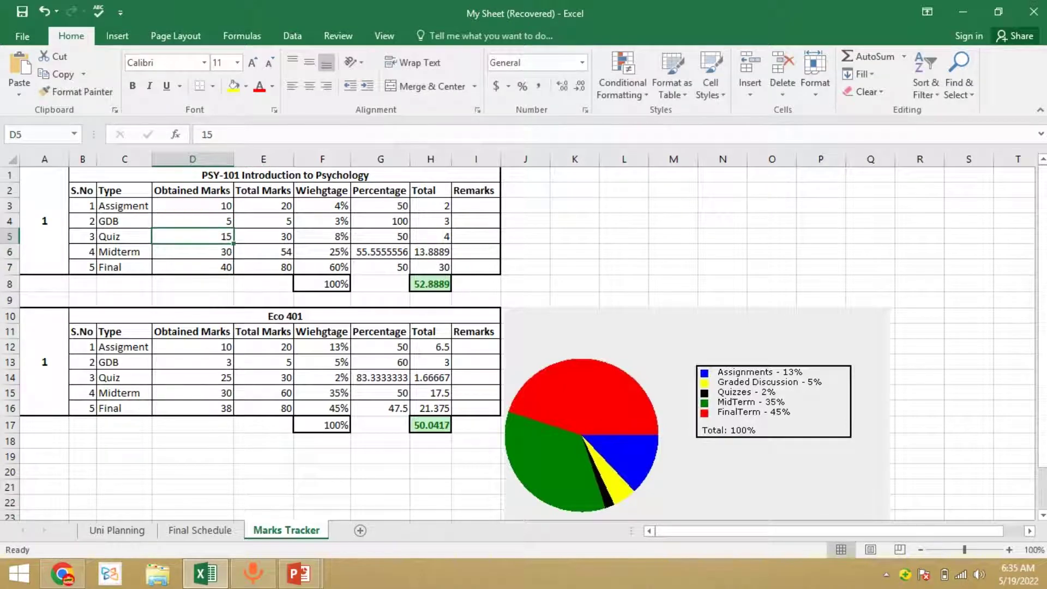
Set the PSY-101 obtained marks to 15 for the Assignment and 20 for the Quiz
{"action": "key", "text": "Up"}
{"action": "key", "text": "Up"}
{"action": "type", "text": "15"}
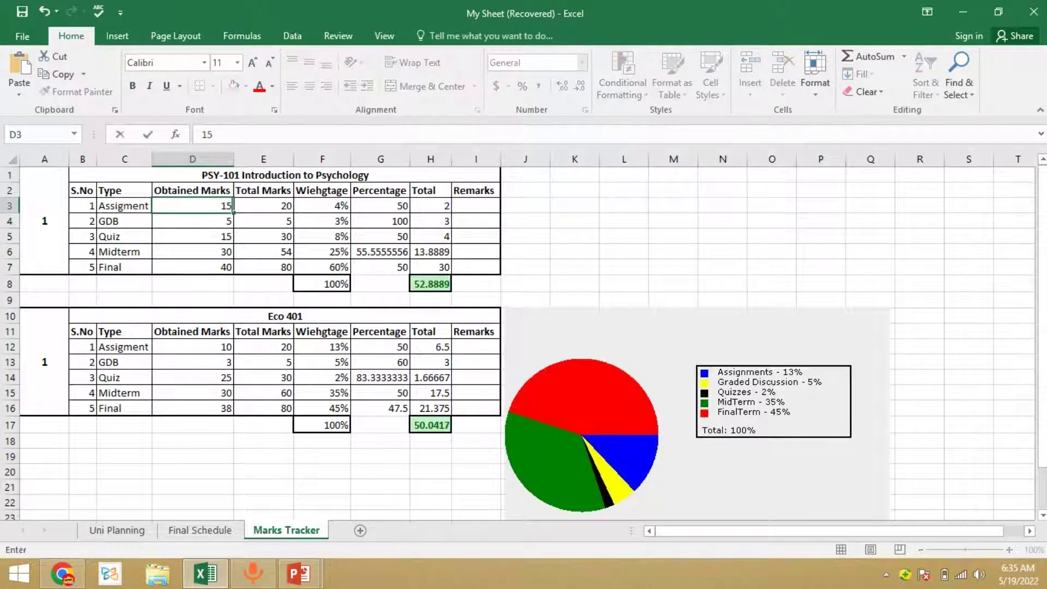
{"action": "key", "text": "Return"}
{"action": "key", "text": "Return"}
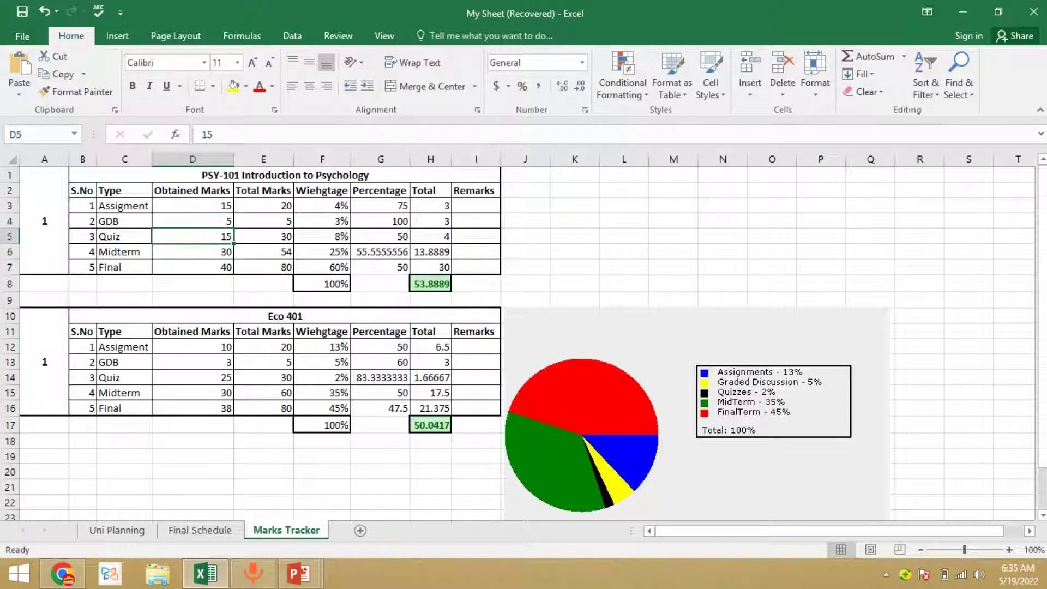
{"action": "type", "text": "20"}
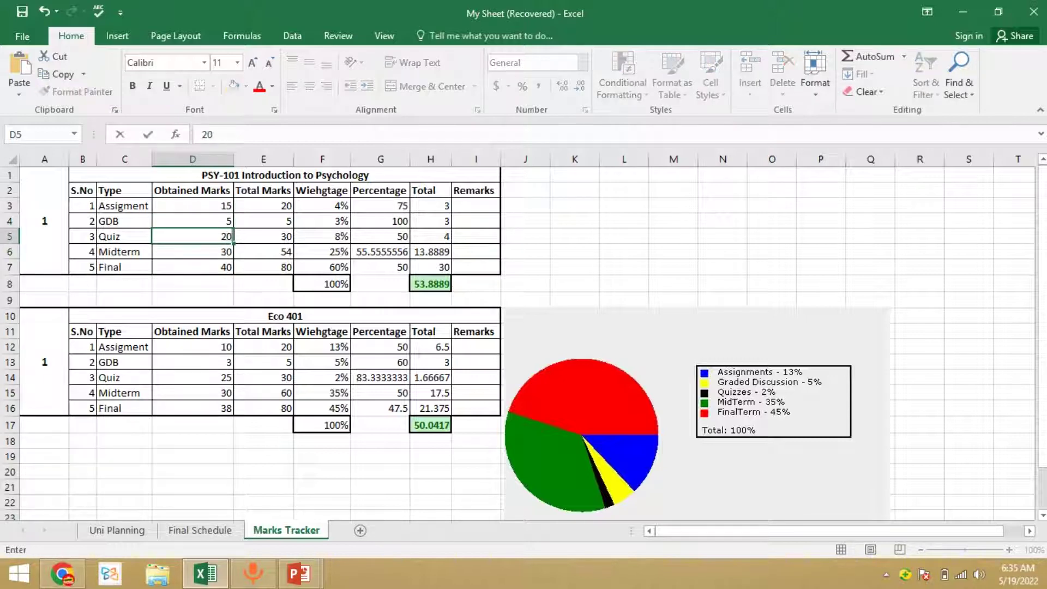
{"action": "key", "text": "Return"}
Set the PSY-101 GDB's obtained marks to 4
{"action": "key", "text": "Up"}
{"action": "left_click", "coordinate": [192, 221]}
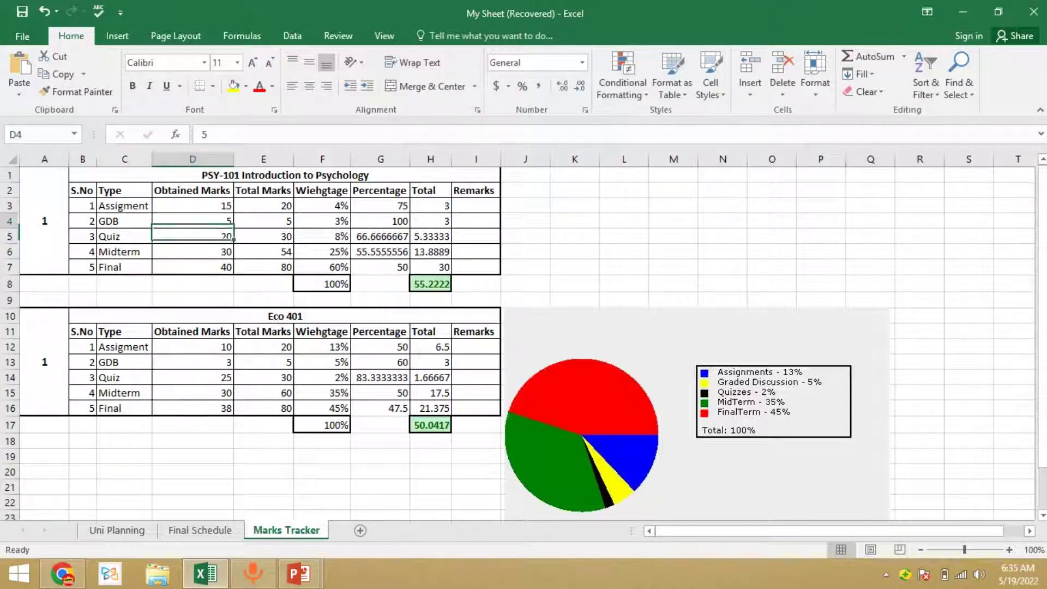
{"action": "type", "text": "4"}
{"action": "key", "text": "Return"}
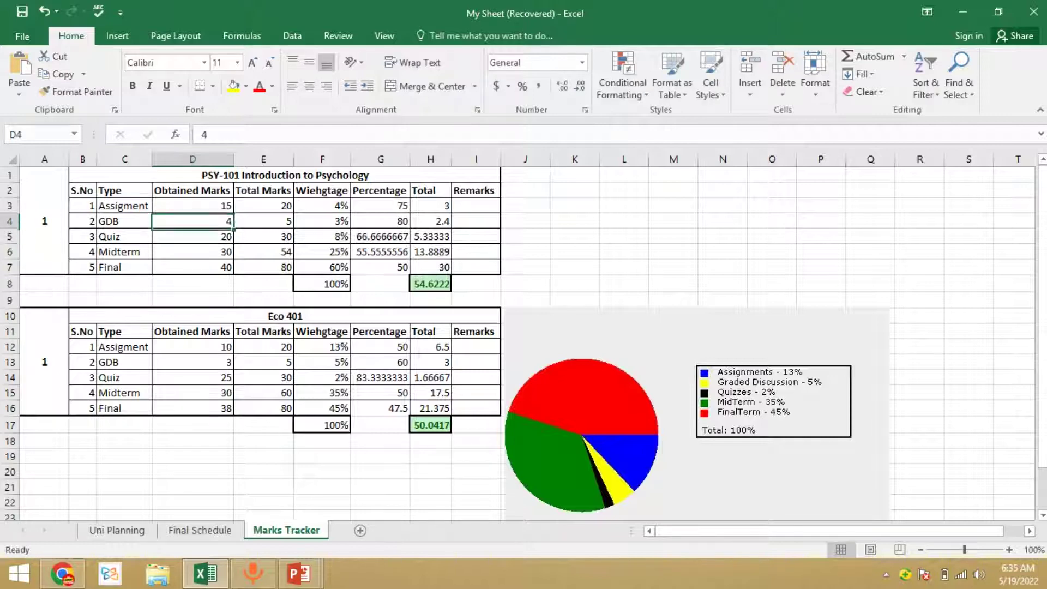
Set the PSY-101 Midterm's obtained marks to 25
{"action": "key", "text": "Up"}
{"action": "key", "text": "Up"}
{"action": "key", "text": "Down"}
{"action": "key", "text": "Down"}
{"action": "key", "text": "Down"}
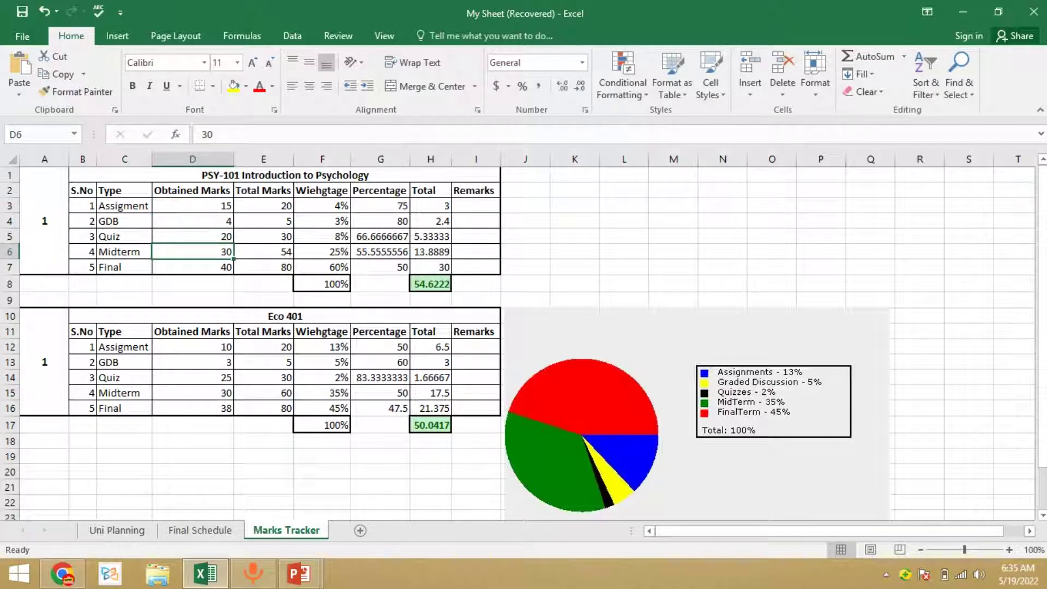
{"action": "type", "text": "25"}
{"action": "key", "text": "Return"}
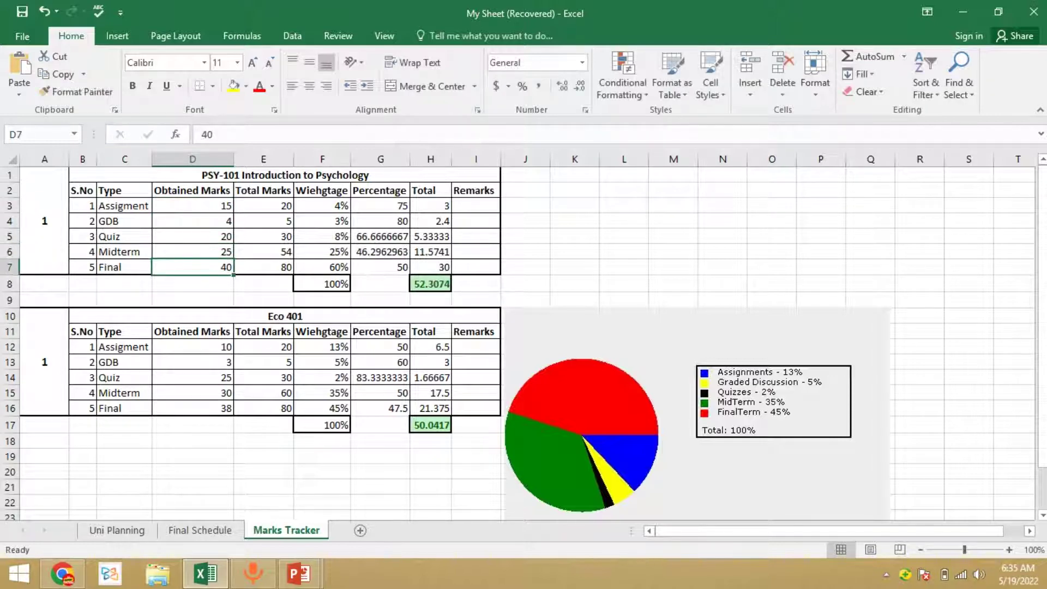
Try 35 as the PSY-101 Final's obtained marks
{"action": "key", "text": "Right"}
{"action": "key", "text": "Left"}
{"action": "type", "text": "35"}
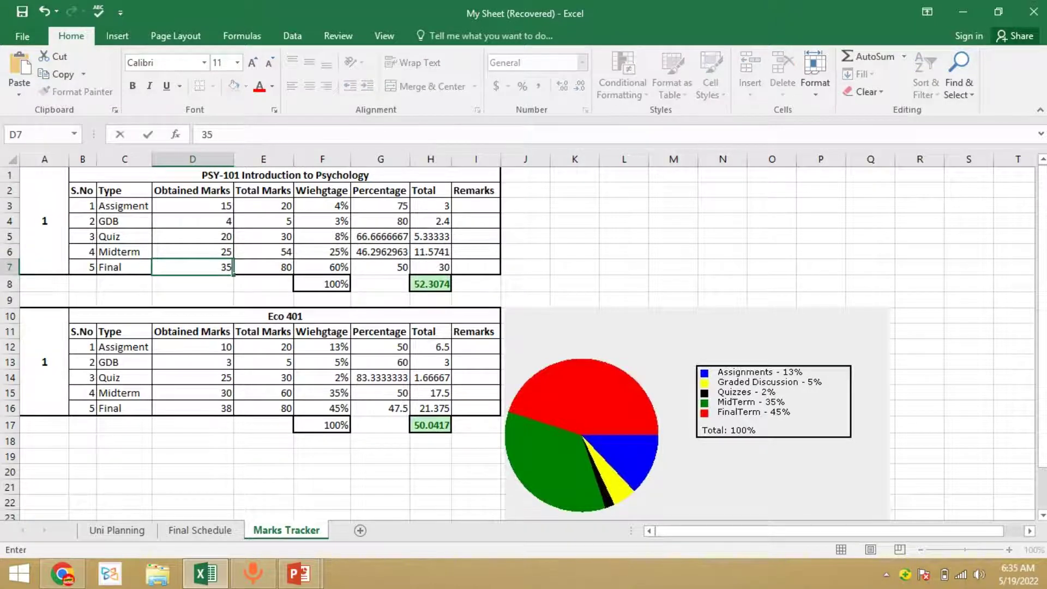
{"action": "key", "text": "Return"}
Set the PSY-101 Final's obtained marks to 37 and check the overall total
{"action": "key", "text": "Up"}
{"action": "type", "text": "37"}
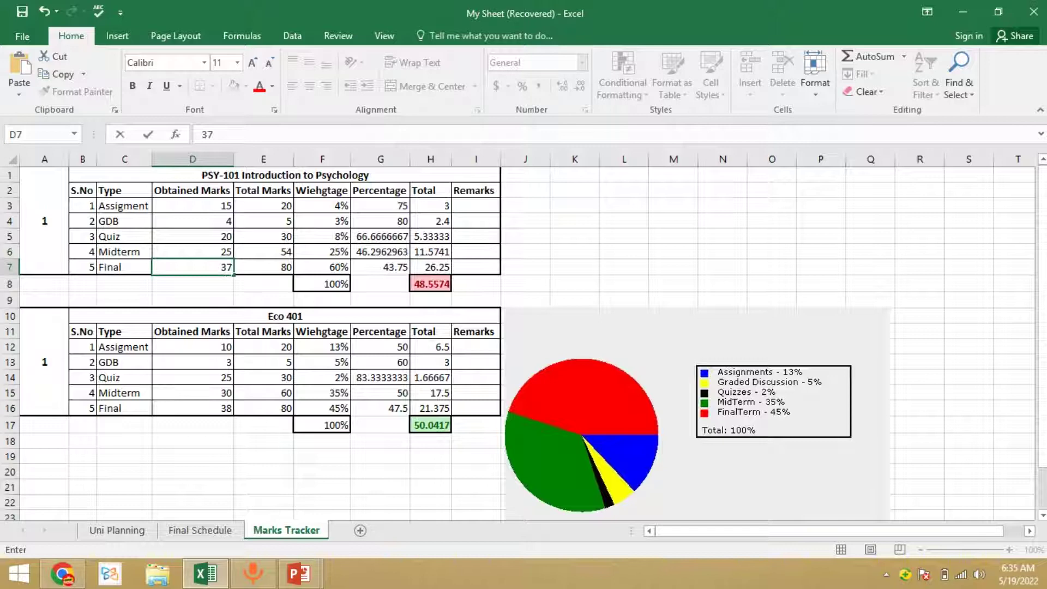
{"action": "key", "text": "Return"}
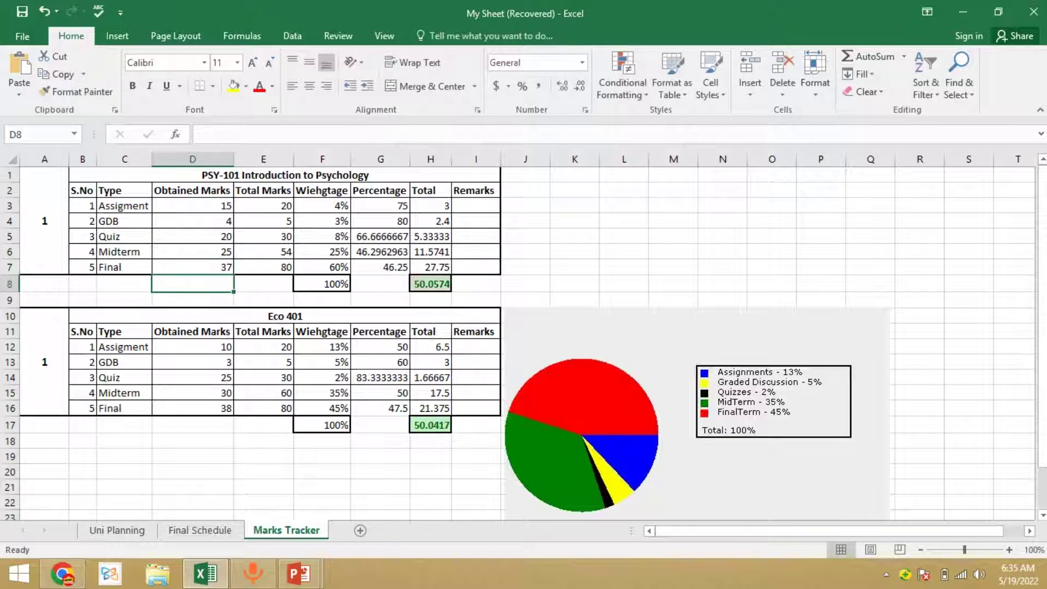
{"action": "key", "text": "Up"}
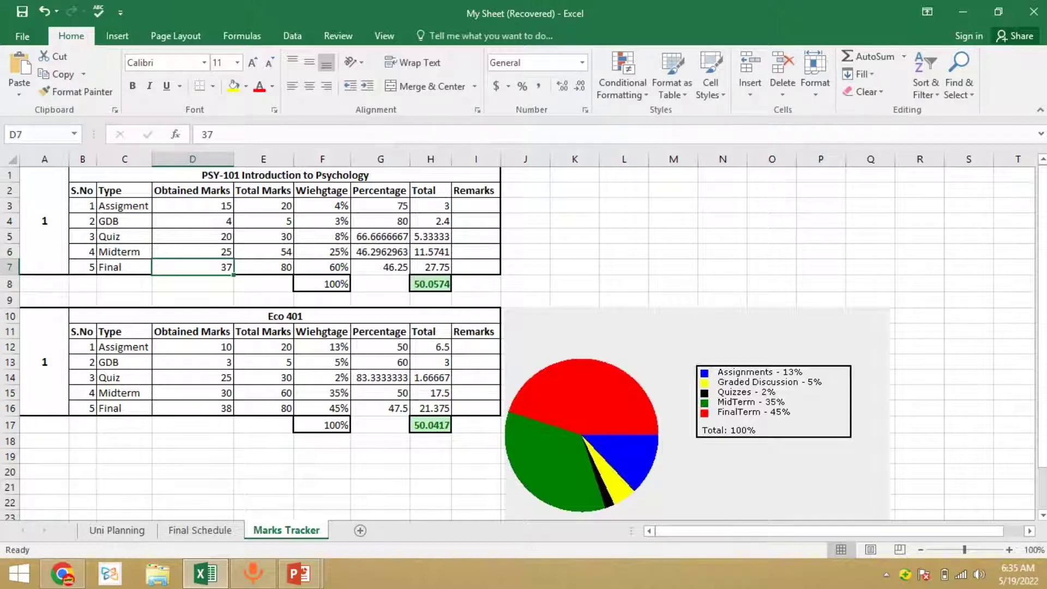
Select the whole PSY-101 table including its totals row, A1:I8, to review it
{"action": "left_click_drag", "start_coordinate": [285, 175], "coordinate": [390, 284]}
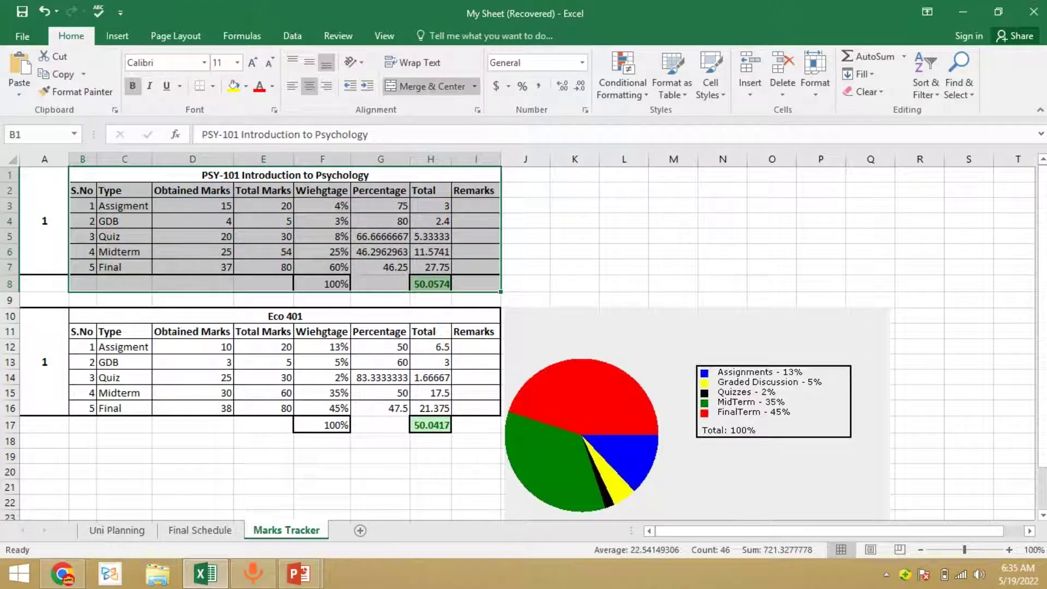
{"action": "left_click_drag", "start_coordinate": [44, 221], "coordinate": [164, 229]}
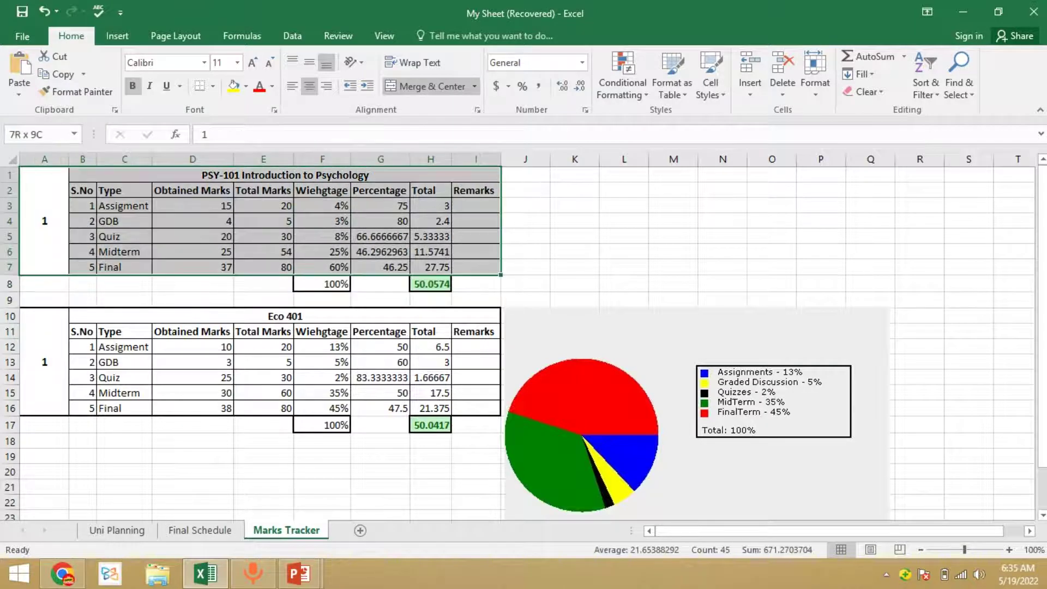
{"action": "left_click_drag", "start_coordinate": [474, 267], "coordinate": [474, 283]}
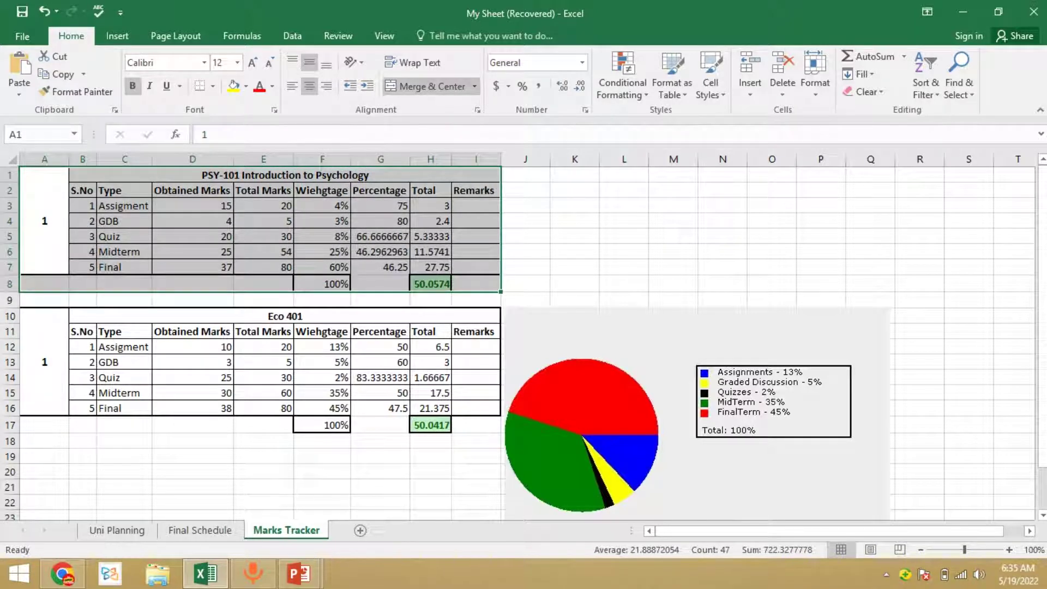
Select the PSY-101 weightages F3:F7, from Assignment to Final, to review them
{"action": "left_click", "coordinate": [322, 206]}
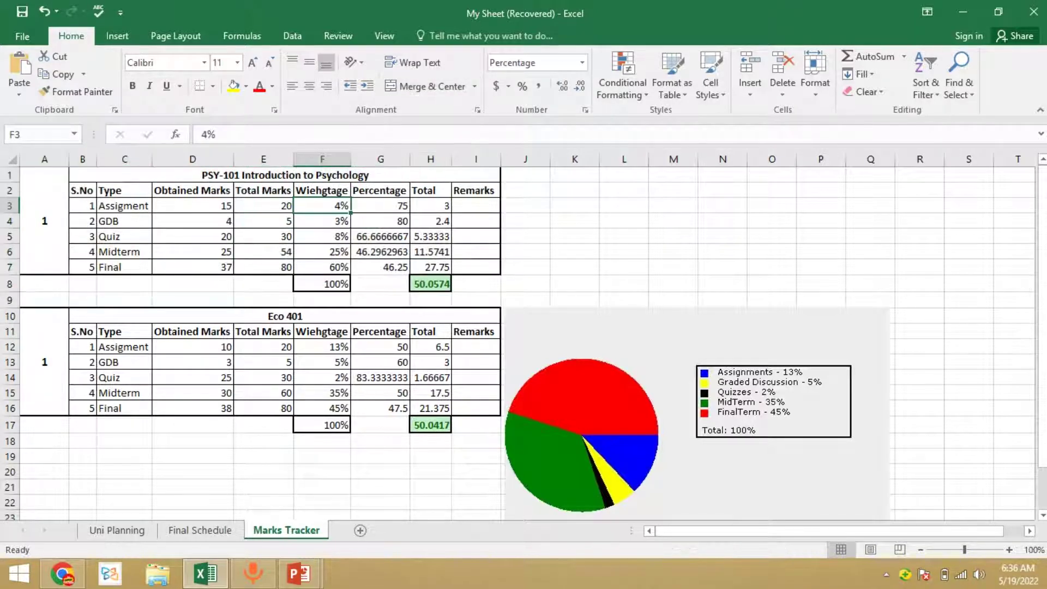
{"action": "left_click", "coordinate": [380, 206]}
{"action": "left_click", "coordinate": [322, 205]}
{"action": "key", "text": "shift+Down"}
{"action": "key", "text": "shift+Down"}
{"action": "key", "text": "shift+Down"}
{"action": "key", "text": "shift+Down"}
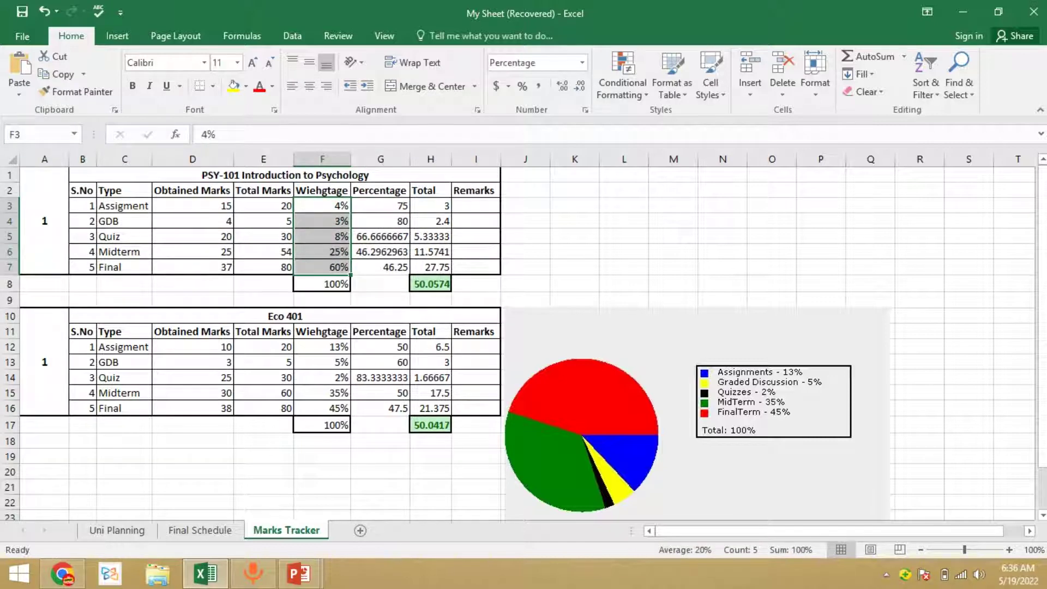
Select the PSY-101 serial numbers B3:B7 to review them
{"action": "left_click", "coordinate": [44, 221]}
{"action": "left_click", "coordinate": [192, 190]}
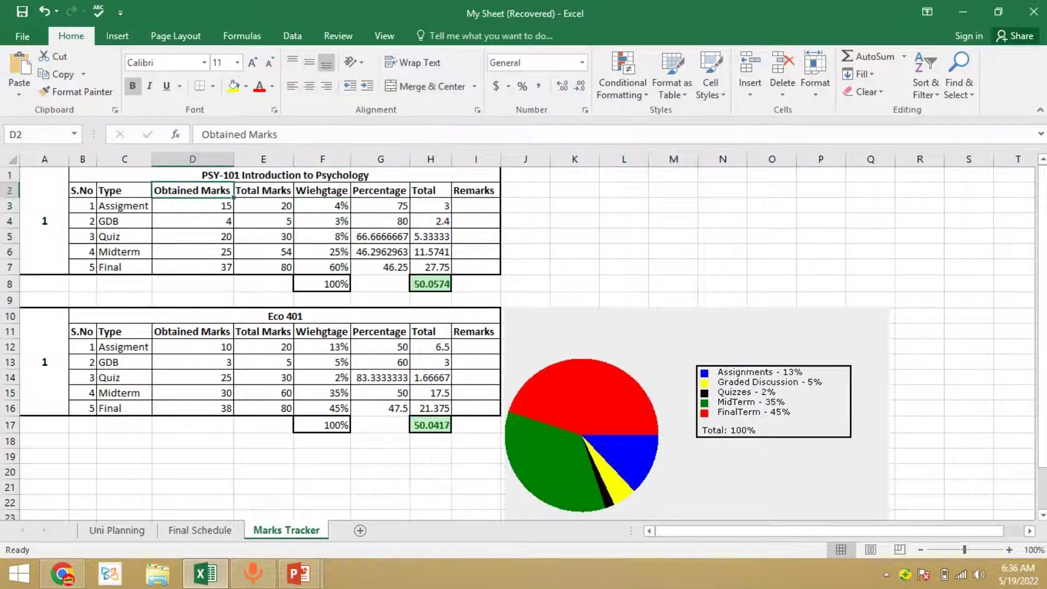
{"action": "left_click", "coordinate": [218, 175]}
{"action": "key", "text": "Down"}
{"action": "key", "text": "Down"}
{"action": "key", "text": "shift+Down"}
{"action": "key", "text": "shift+Down"}
{"action": "key", "text": "shift+Down"}
{"action": "key", "text": "shift+Down"}
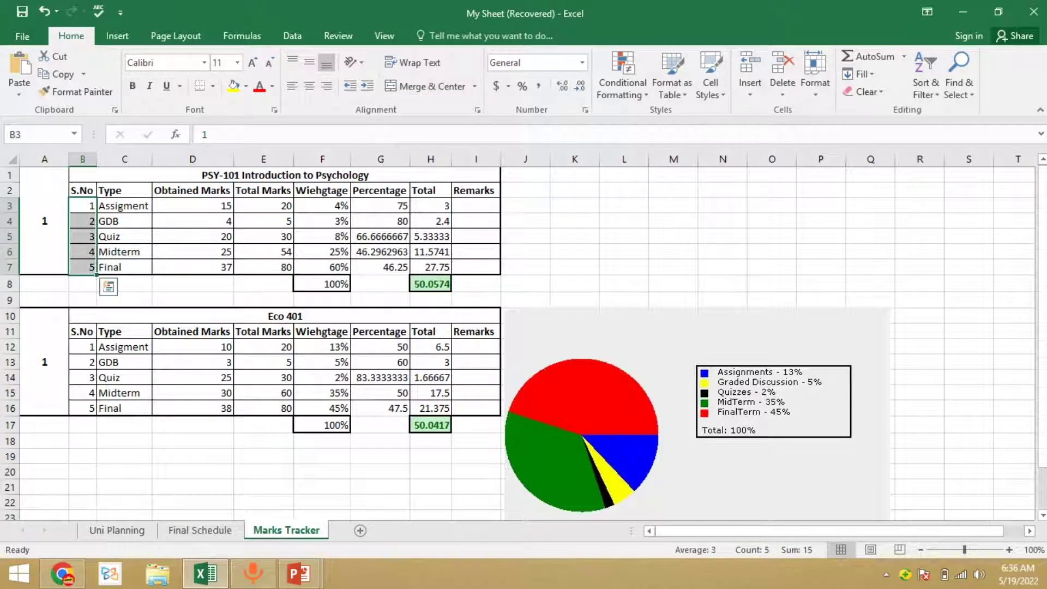
Select the PSY-101 assessment types C3:C7 to review them
{"action": "key", "text": "Right"}
{"action": "key", "text": "shift+Down"}
{"action": "key", "text": "shift+Down"}
{"action": "key", "text": "shift+Down"}
{"action": "key", "text": "shift+Down"}
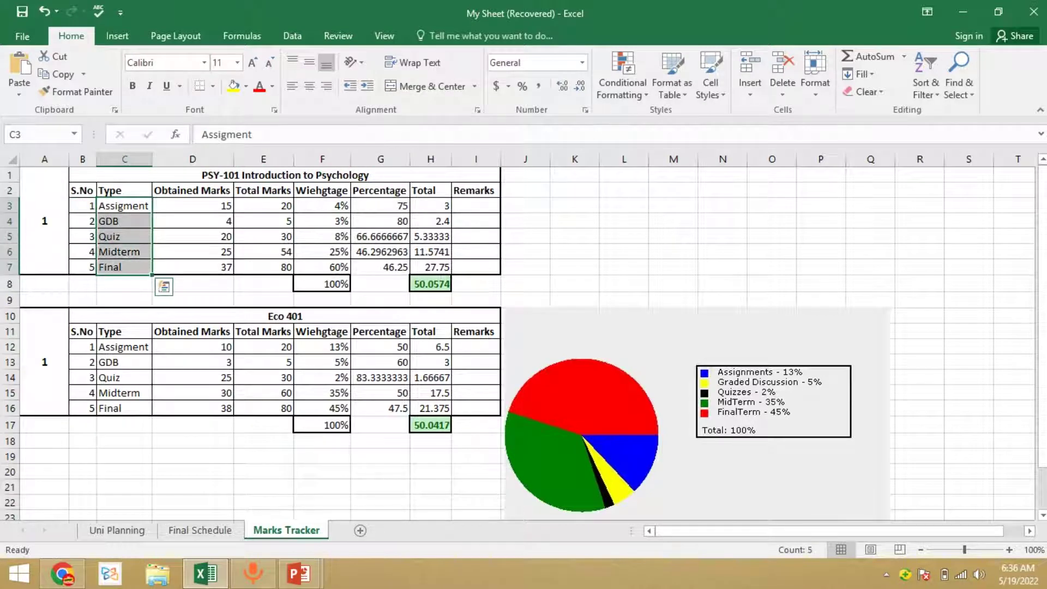
Select the PSY-101 obtained marks D3:D7 and then the total marks E3:E7 to review each column
{"action": "key", "text": "Right"}
{"action": "key", "text": "shift+Down"}
{"action": "key", "text": "shift+Down"}
{"action": "key", "text": "shift+Down"}
{"action": "key", "text": "shift+Down"}
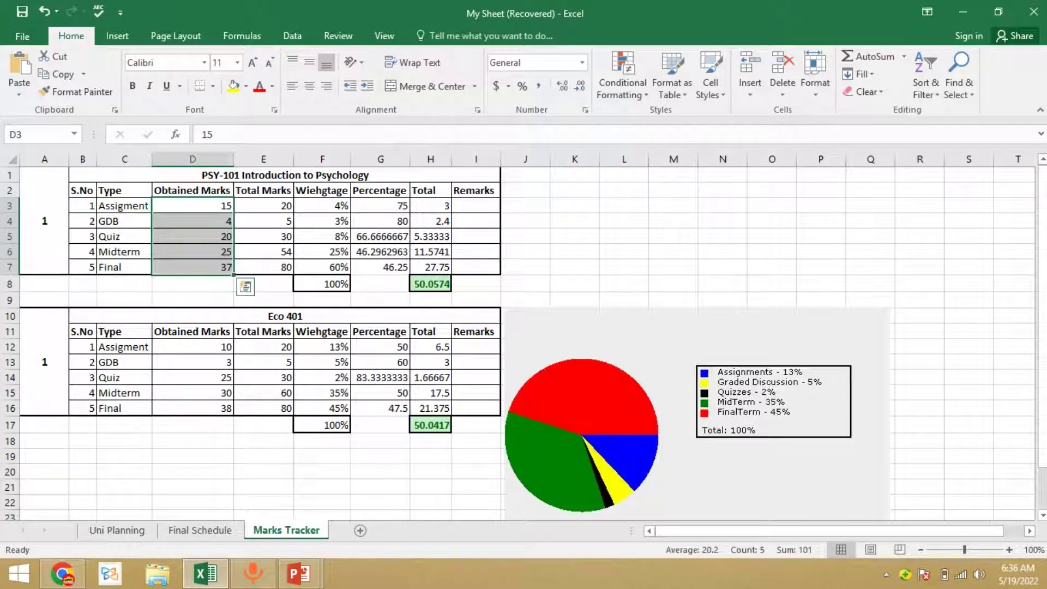
{"action": "key", "text": "Right"}
{"action": "key", "text": "shift+Down"}
{"action": "key", "text": "shift+Down"}
{"action": "key", "text": "shift+Down"}
{"action": "key", "text": "shift+Down"}
Apply the Percentage number format to the PSY-101 Assignment's weightage in F3
{"action": "key", "text": "Right"}
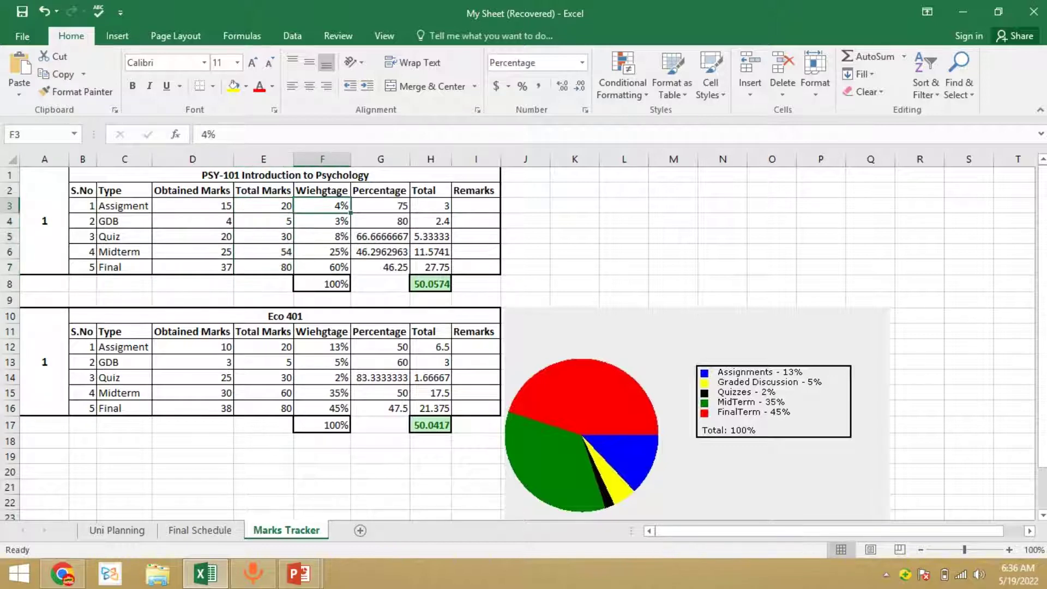
{"action": "left_click", "coordinate": [582, 62]}
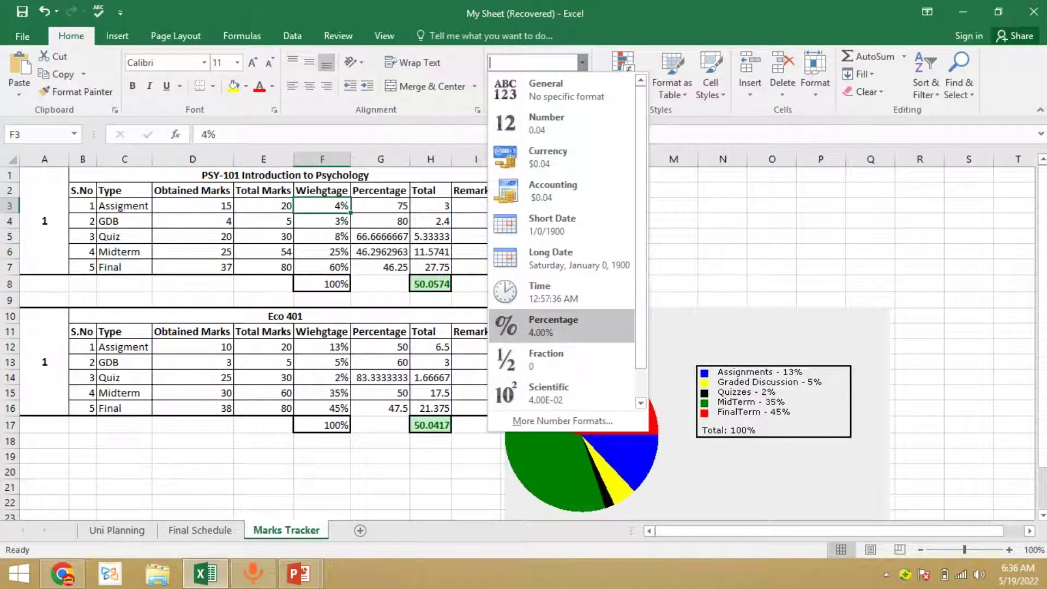
{"action": "left_click", "coordinate": [561, 325]}
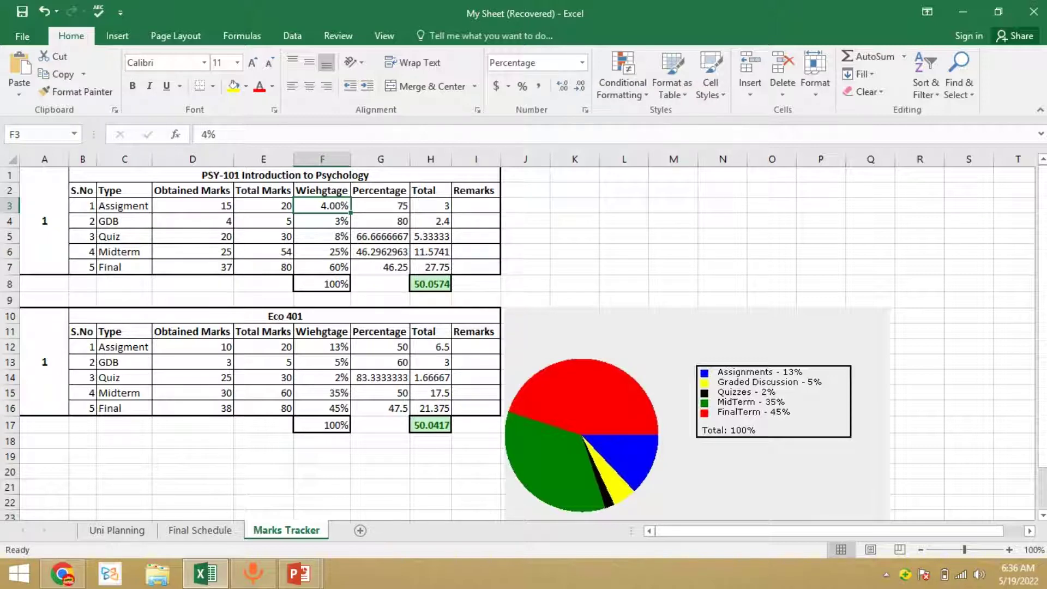
{"action": "left_click", "coordinate": [322, 221]}
Switch to the VU LMS in Chrome and open the PSY101 course's Grading Scheme from the home page
{"action": "left_click", "coordinate": [62, 572]}
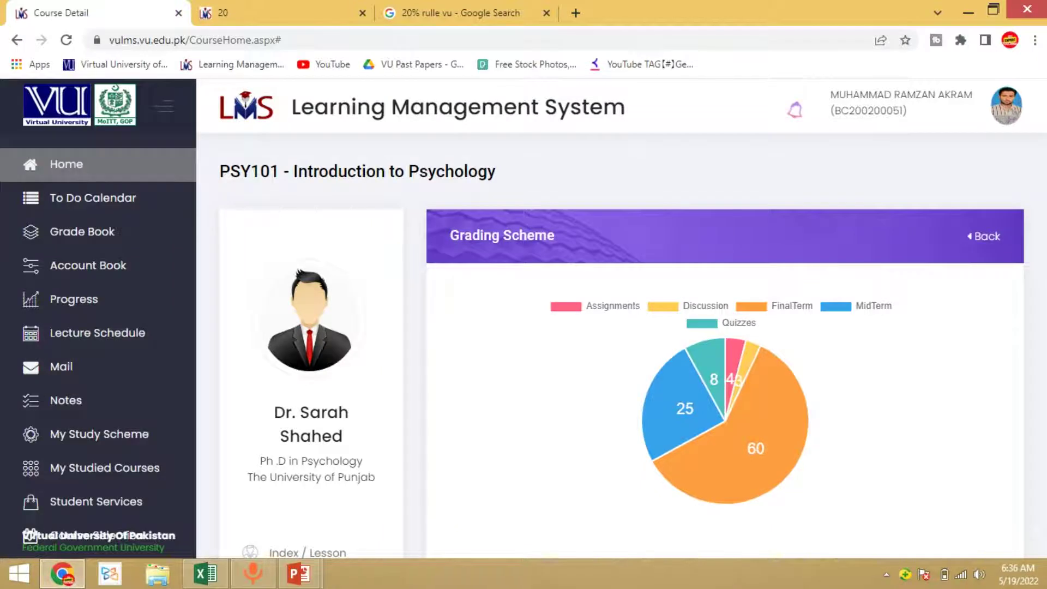
{"action": "left_click", "coordinate": [66, 164]}
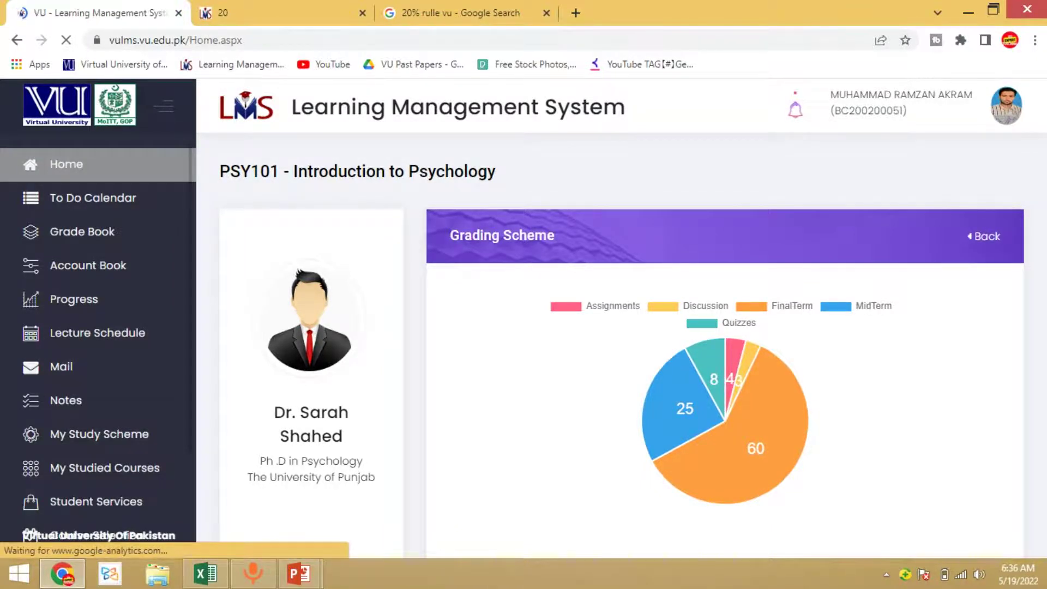
{"action": "scroll", "coordinate": [621, 345], "scroll_direction": "down", "scroll_amount": 8}
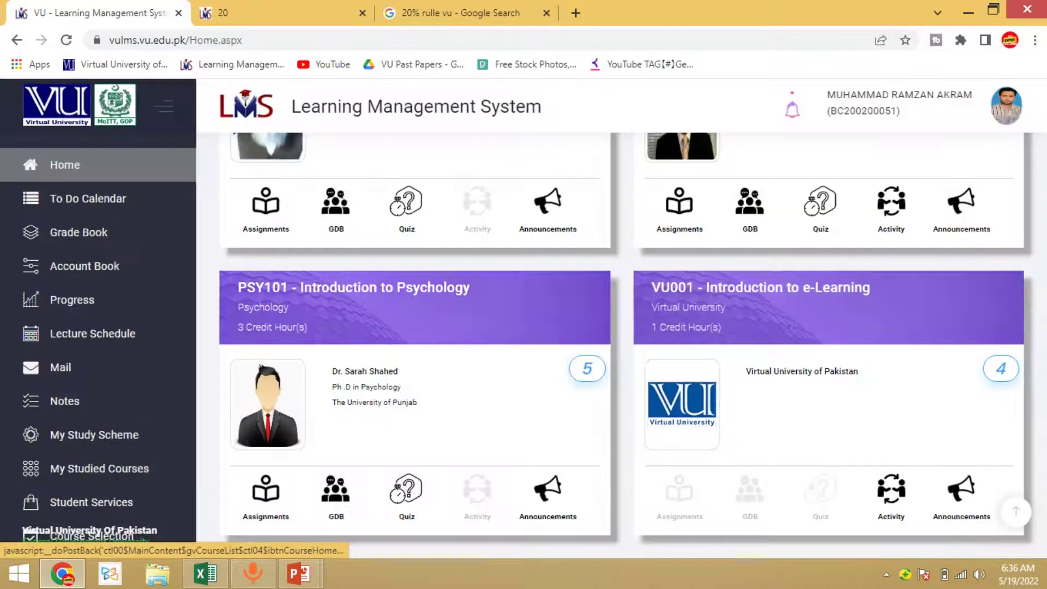
{"action": "left_click", "coordinate": [414, 306]}
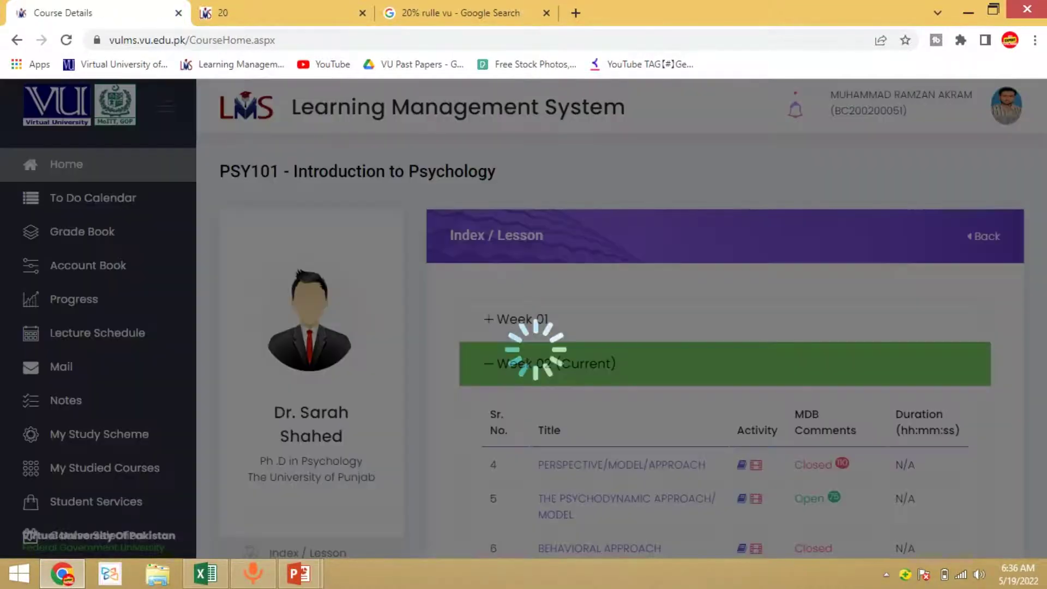
{"action": "scroll", "coordinate": [621, 345], "scroll_direction": "down", "scroll_amount": 7}
{"action": "left_click", "coordinate": [315, 249]}
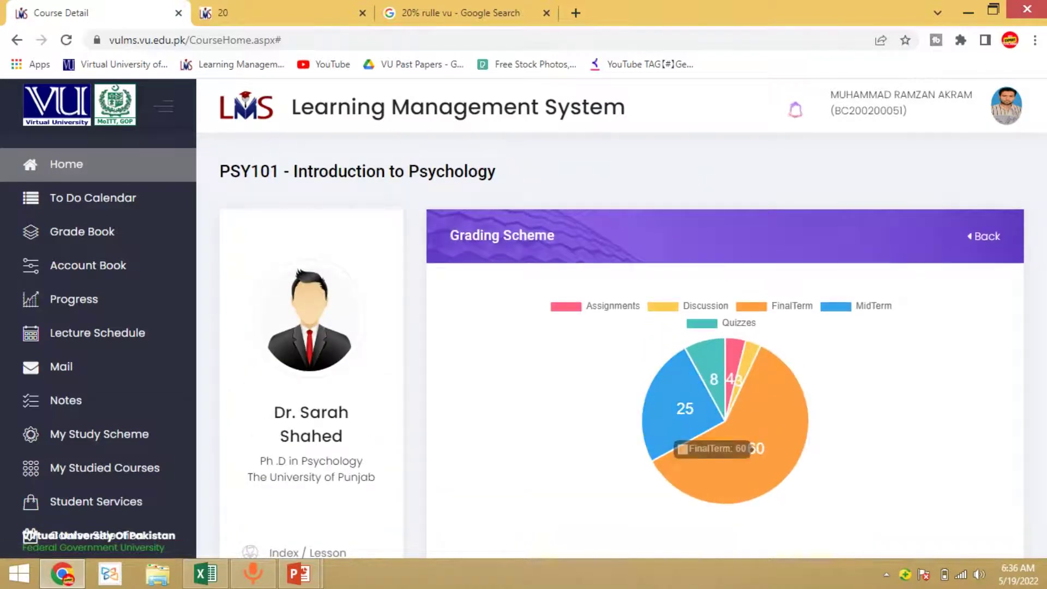
Switch back to the Excel marks tracker, select the PSY-101 weightages F3:F6, and inspect the Assignment's percentage formula in G3
{"action": "left_click", "coordinate": [205, 573]}
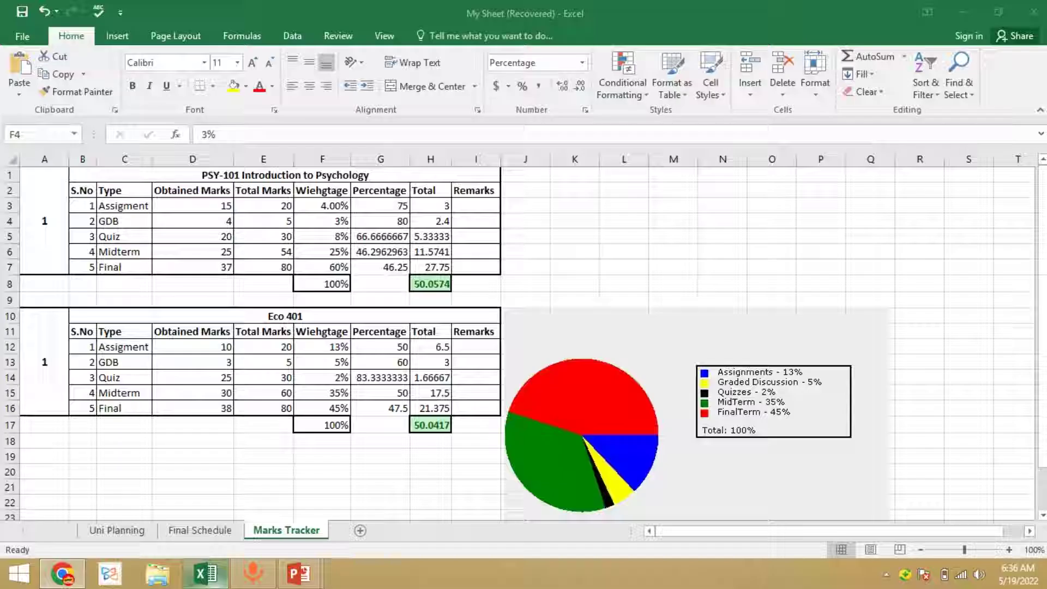
{"action": "left_click_drag", "start_coordinate": [322, 206], "coordinate": [321, 253]}
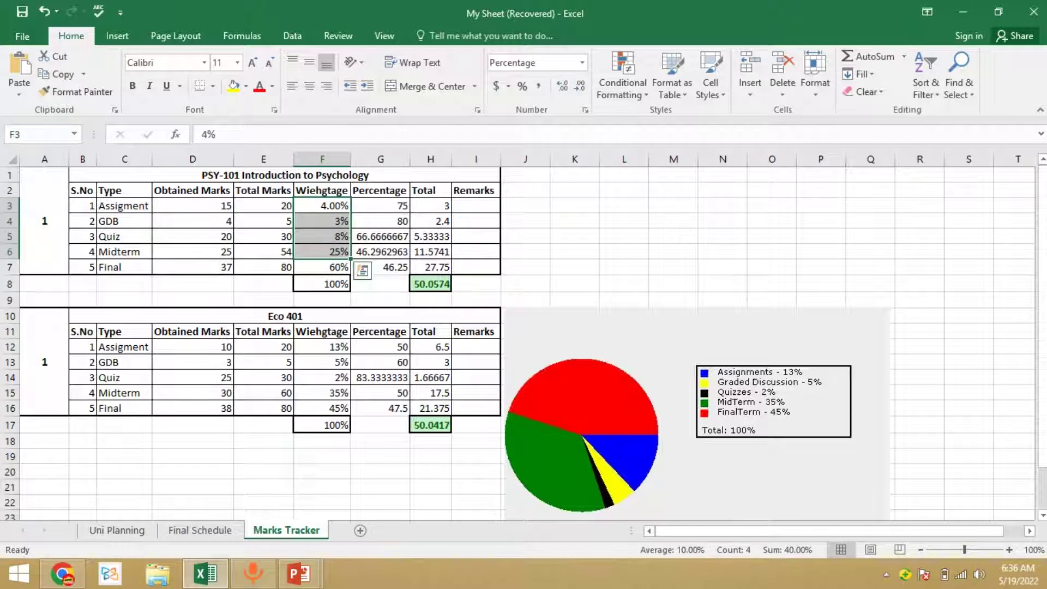
{"action": "double_click", "coordinate": [385, 205]}
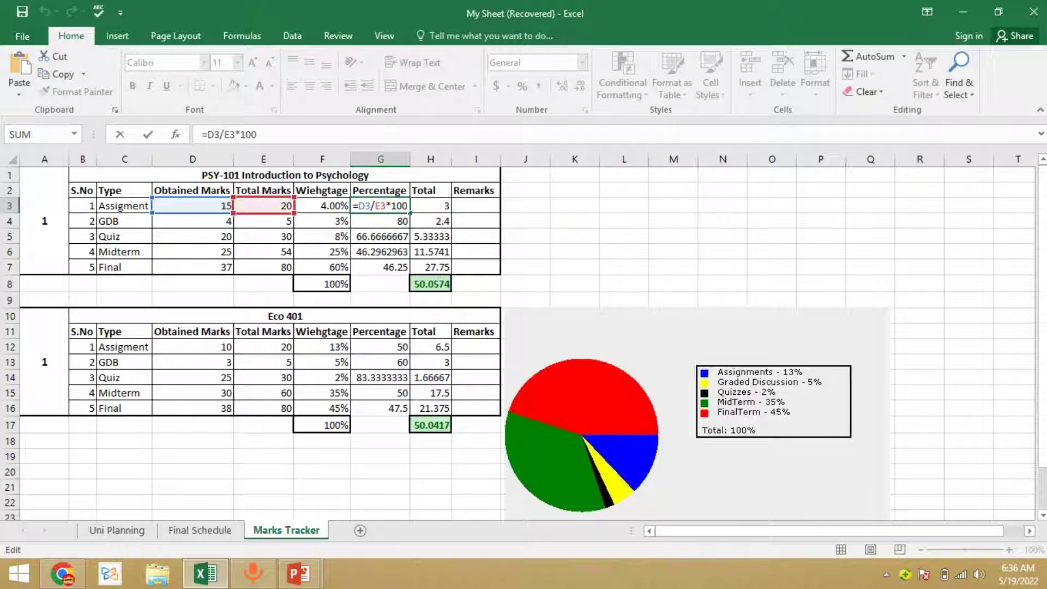
{"action": "key", "text": "Return"}
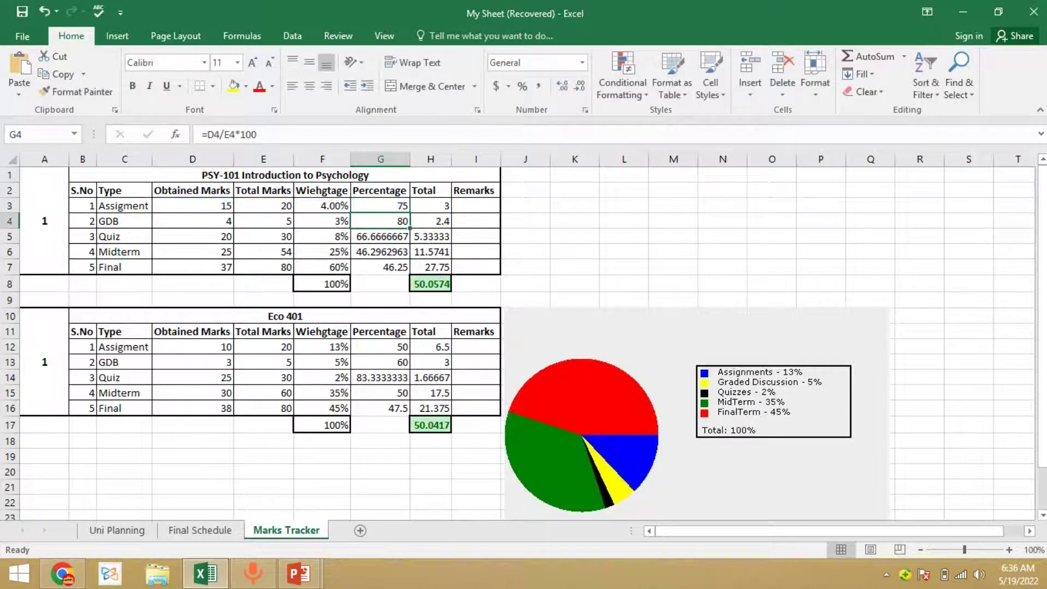
Inspect the PSY-101 Assignment's total formula in H3 and check the totals down to the Midterm in H6
{"action": "double_click", "coordinate": [430, 206]}
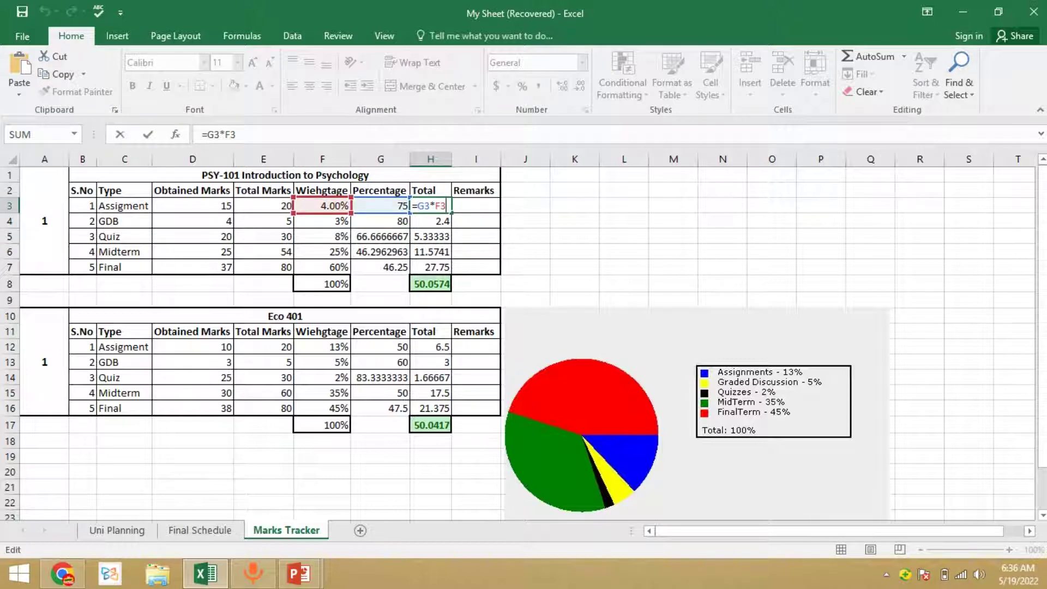
{"action": "key", "text": "Return"}
{"action": "key", "text": "Up"}
{"action": "key", "text": "Down"}
{"action": "key", "text": "Down"}
{"action": "key", "text": "Down"}
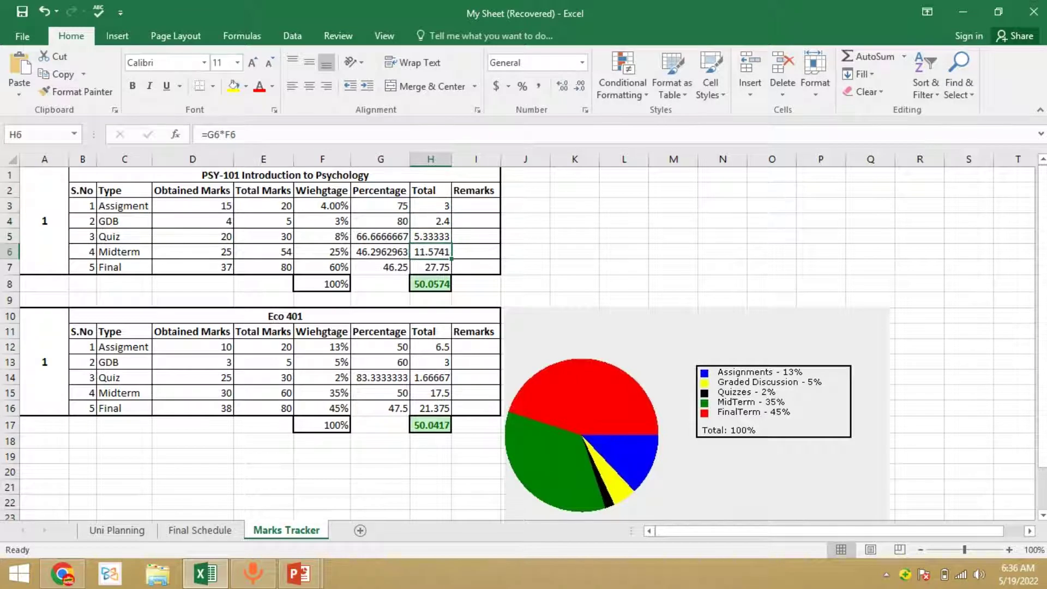
Review the Eco 401 table and its grading chart picture, ending with the obtained marks D12:D16 selected
{"action": "left_click_drag", "start_coordinate": [285, 316], "coordinate": [430, 425]}
{"action": "left_click", "coordinate": [696, 415]}
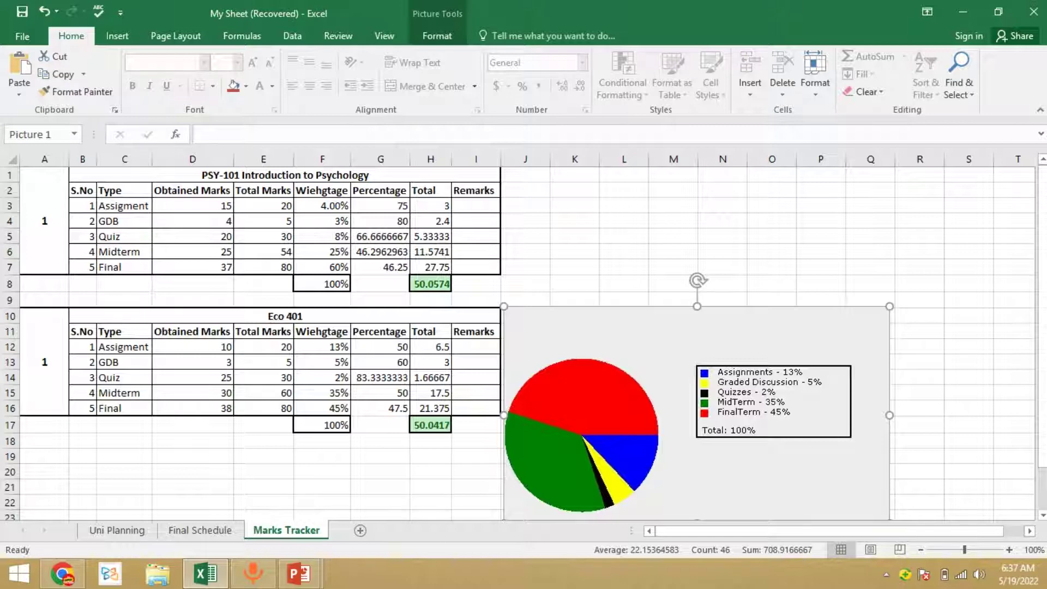
{"action": "left_click", "coordinate": [192, 408]}
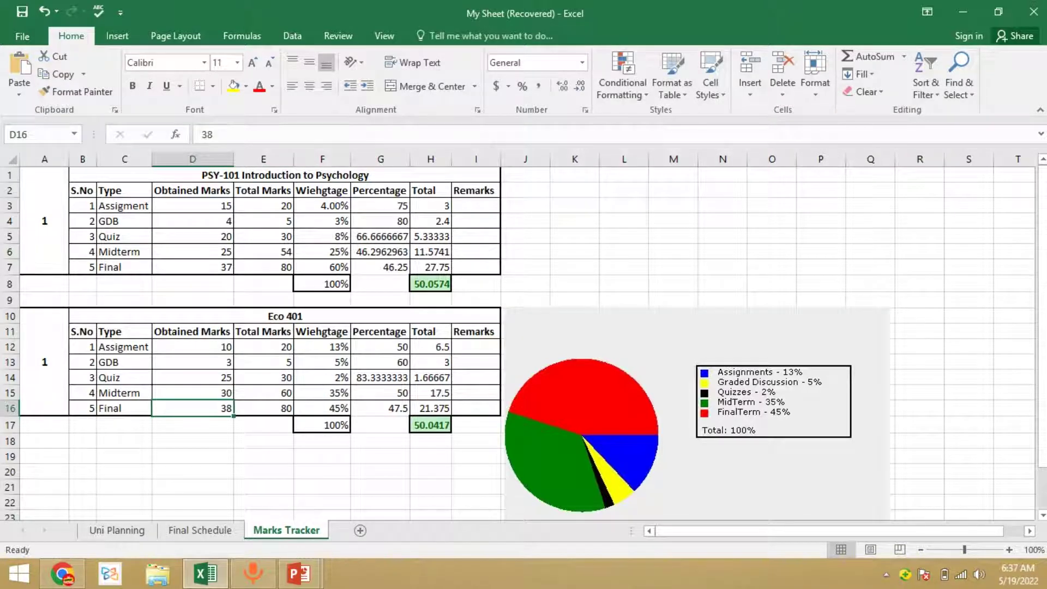
{"action": "left_click", "coordinate": [430, 425]}
{"action": "left_click", "coordinate": [192, 346]}
{"action": "left_click_drag", "start_coordinate": [193, 347], "coordinate": [193, 408]}
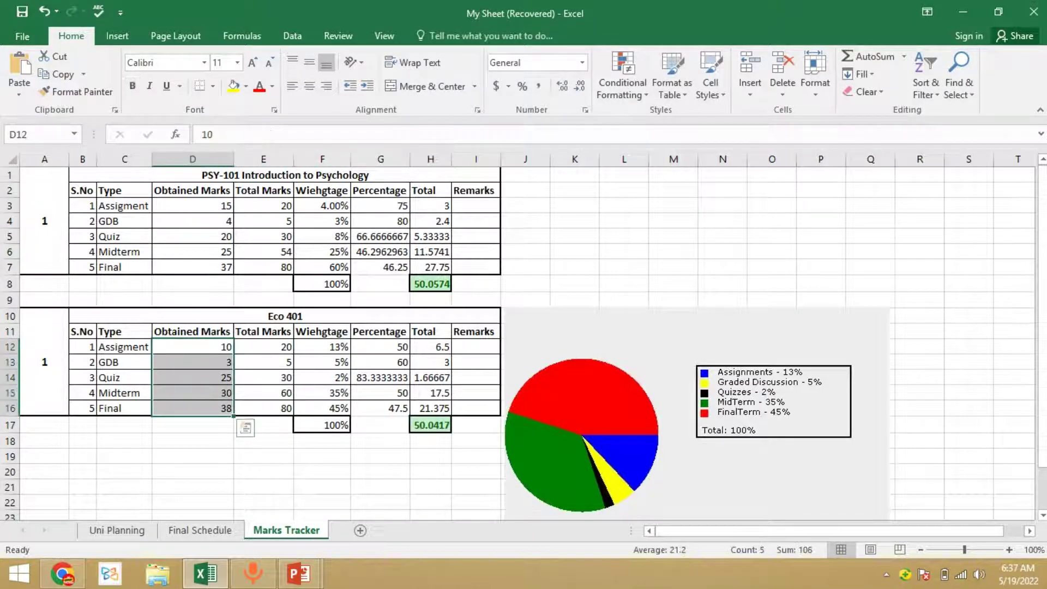
Select the PSY-101 entries D3:I6, and review the Final's obtained marks for Eco 401 in D16 and PSY-101 in D7
{"action": "left_click_drag", "start_coordinate": [192, 205], "coordinate": [477, 253]}
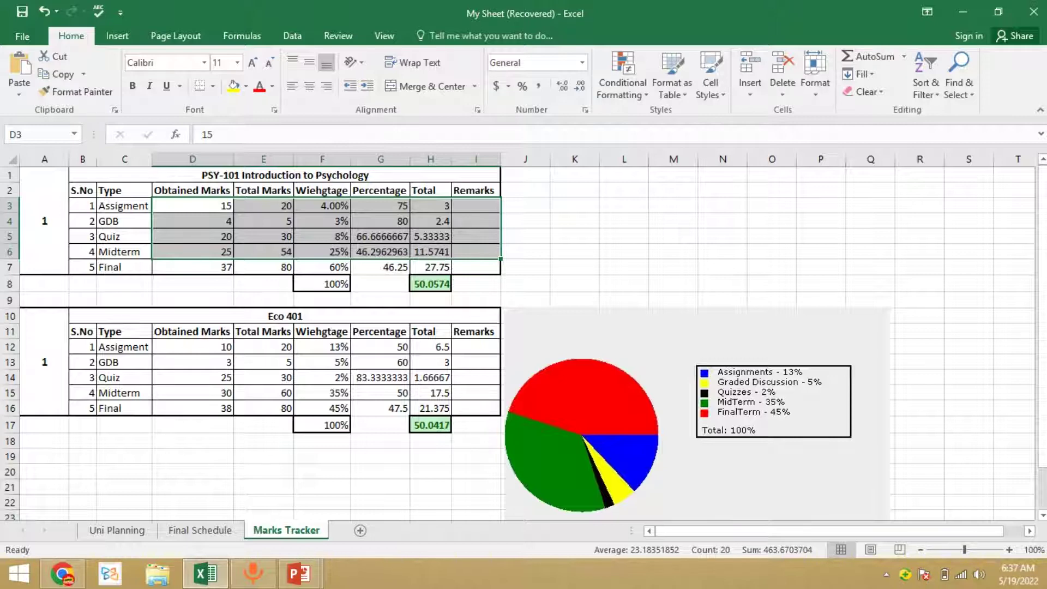
{"action": "scroll", "coordinate": [523, 343], "scroll_direction": "down", "scroll_amount": 1}
{"action": "scroll", "coordinate": [523, 343], "scroll_direction": "up", "scroll_amount": 1}
{"action": "scroll", "coordinate": [523, 343], "scroll_direction": "down", "scroll_amount": 4}
{"action": "scroll", "coordinate": [523, 344], "scroll_direction": "up", "scroll_amount": 4}
{"action": "left_click", "coordinate": [191, 407]}
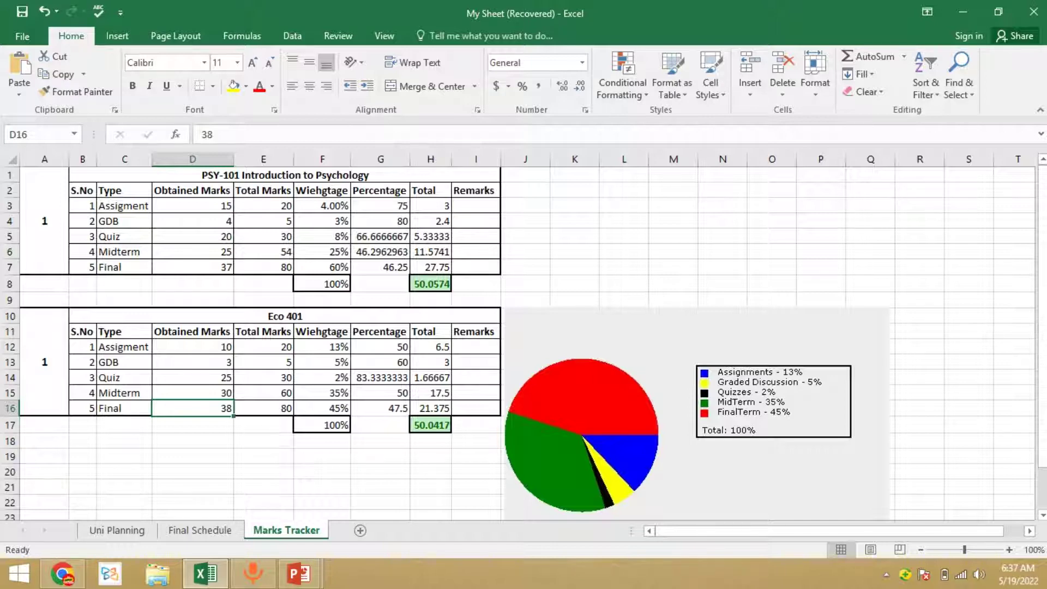
{"action": "left_click", "coordinate": [192, 267]}
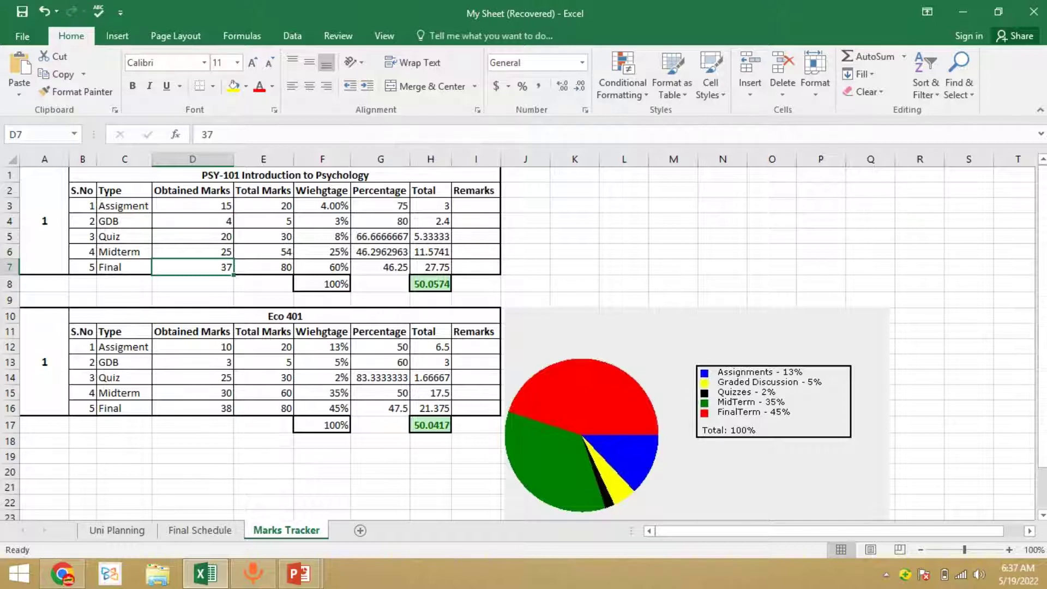
Review the PSY-101 weightages F3:F6 and the Assignment row C3:F3, ending on its weightage in F3
{"action": "left_click_drag", "start_coordinate": [321, 205], "coordinate": [322, 252]}
{"action": "left_click", "coordinate": [321, 205]}
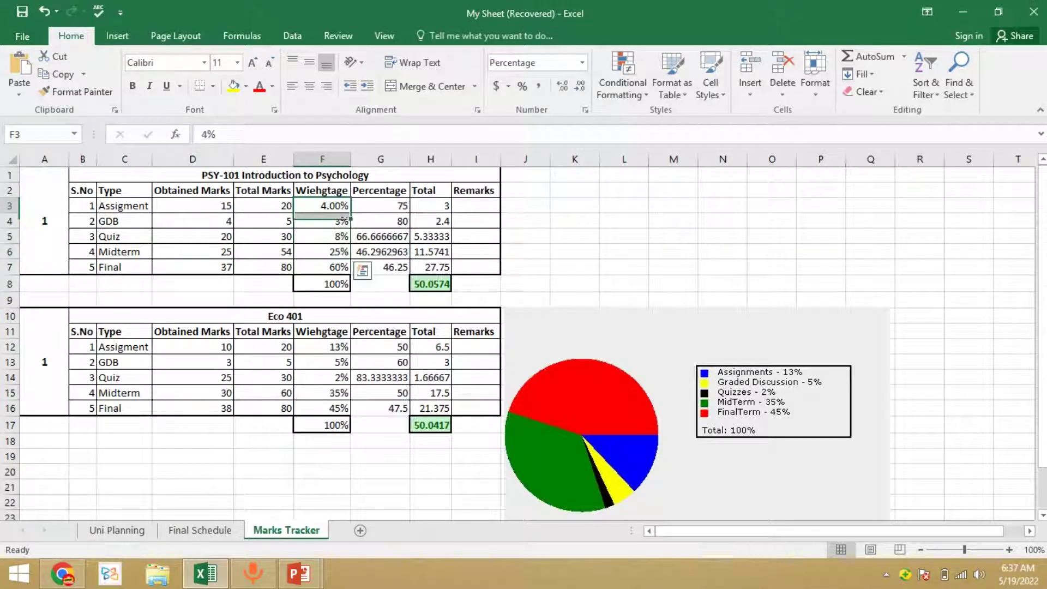
{"action": "left_click", "coordinate": [124, 205]}
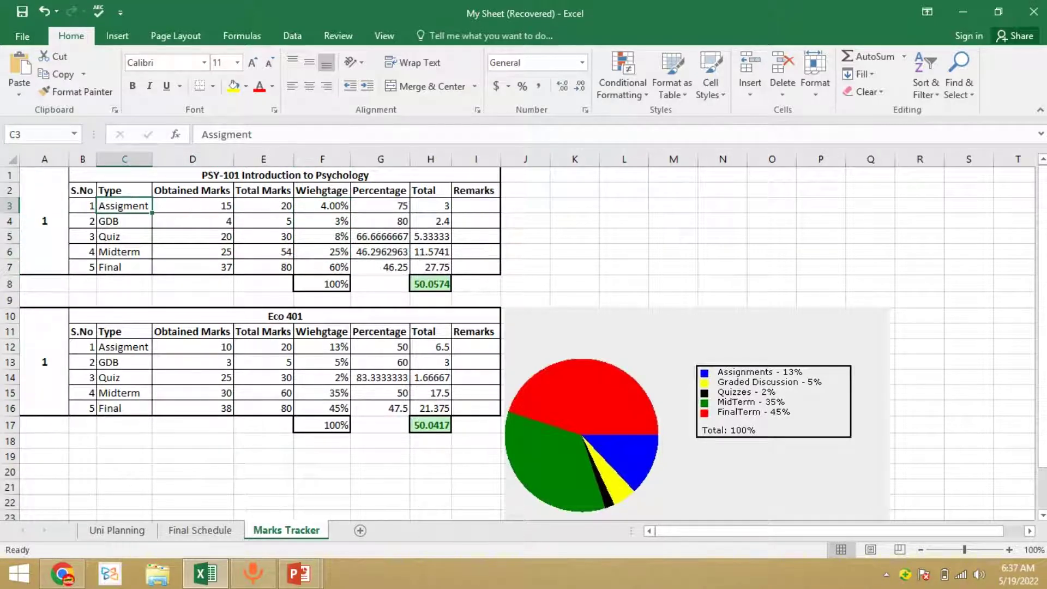
{"action": "left_click_drag", "start_coordinate": [322, 206], "coordinate": [125, 206]}
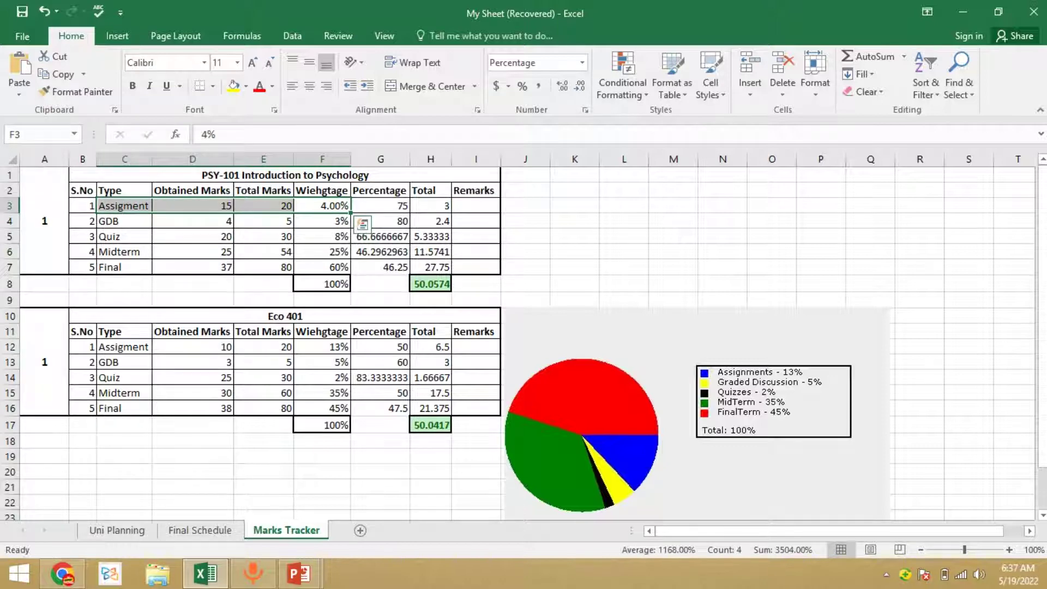
{"action": "left_click", "coordinate": [321, 206]}
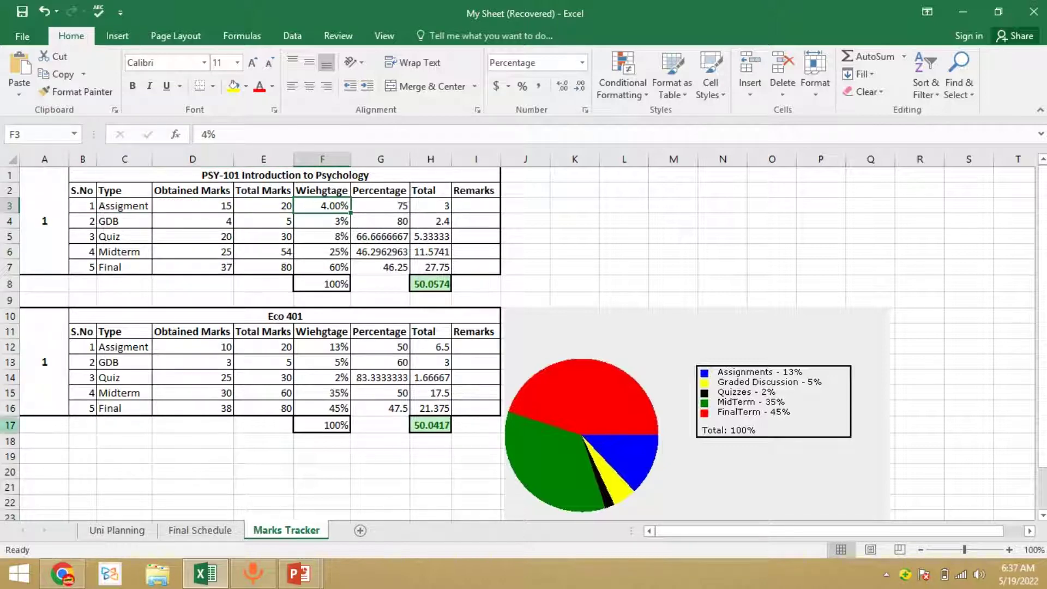
Compare the Eco 401 Assignment's weightage in F12 with the PSY-101 Assignment's weightage in F3
{"action": "left_click", "coordinate": [321, 347]}
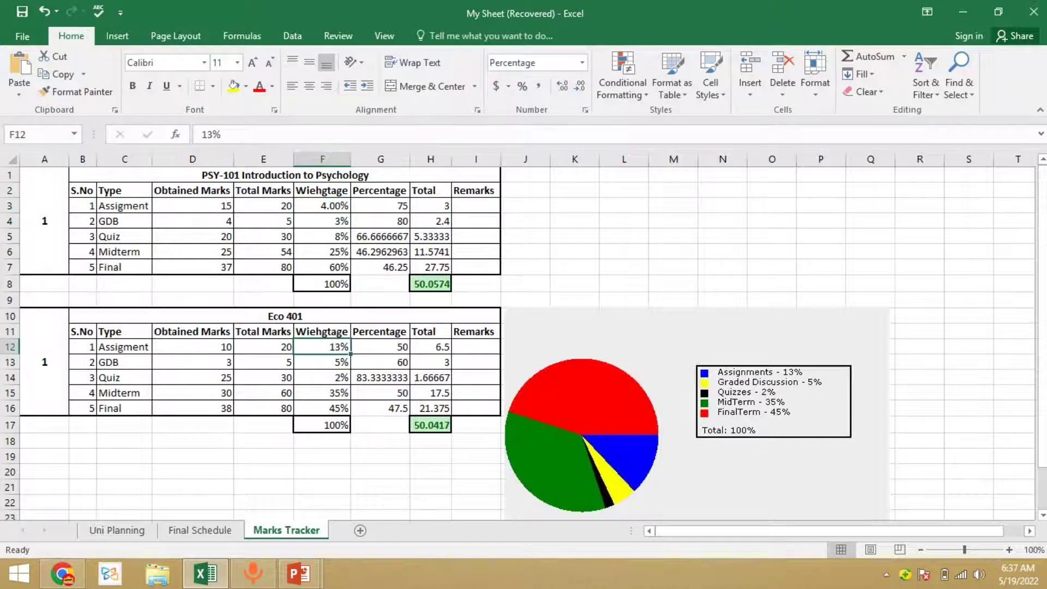
{"action": "left_click_drag", "start_coordinate": [125, 347], "coordinate": [321, 346]}
{"action": "left_click", "coordinate": [322, 347]}
{"action": "mouse_move", "coordinate": [322, 205]}
{"action": "left_mouse_down"}
{"action": "mouse_move", "coordinate": [192, 206]}
{"action": "mouse_move", "coordinate": [124, 220]}
{"action": "mouse_move", "coordinate": [192, 206]}
{"action": "mouse_move", "coordinate": [322, 205]}
{"action": "left_mouse_up"}
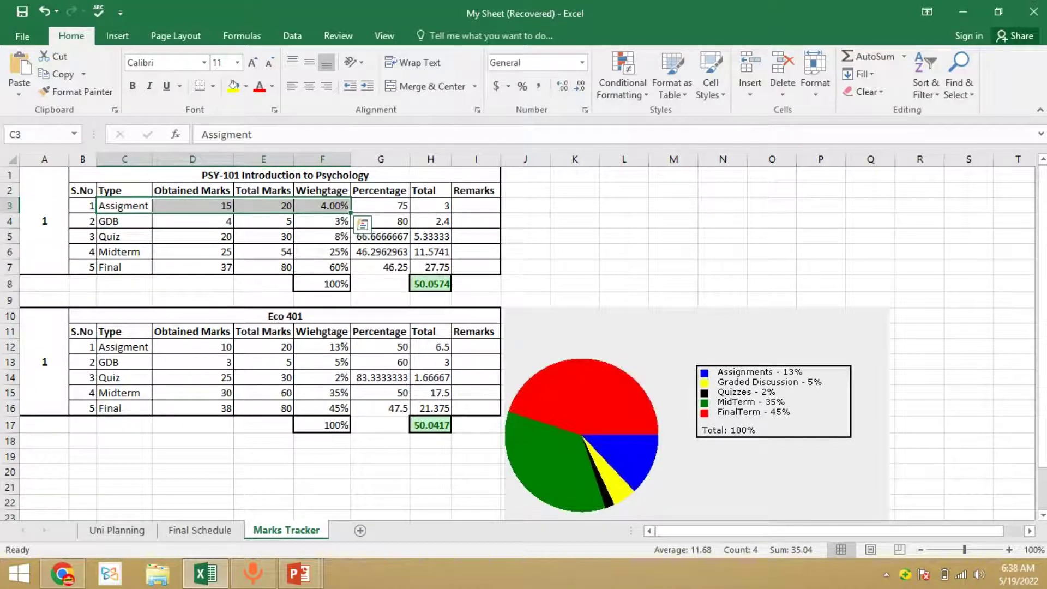
{"action": "left_click", "coordinate": [322, 346]}
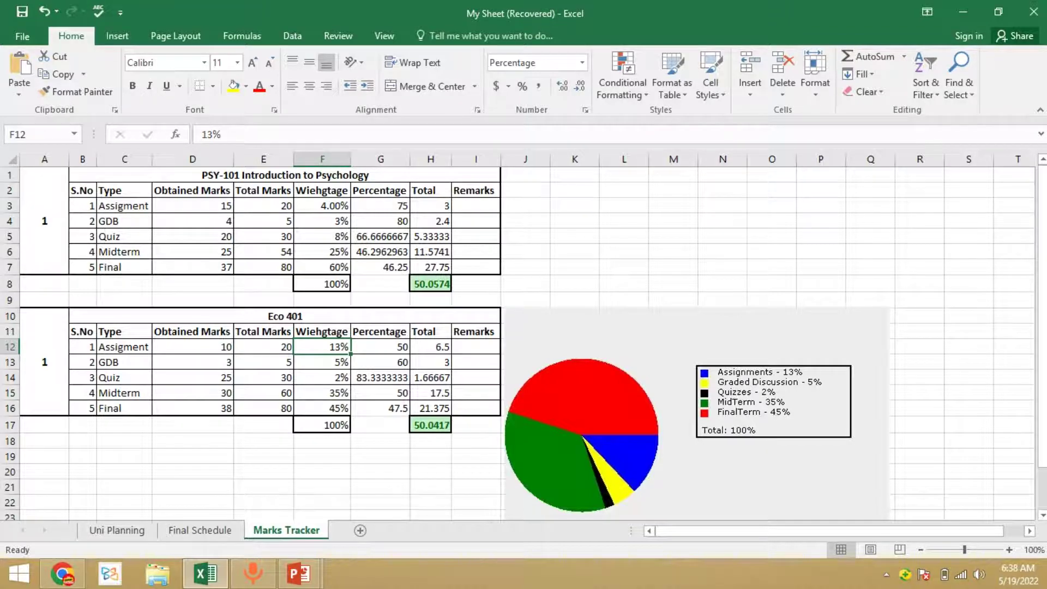
Open the Final Schedule sheet and look through its dated lecture rows
{"action": "left_click", "coordinate": [200, 530]}
{"action": "scroll", "coordinate": [491, 338], "scroll_direction": "down", "scroll_amount": 4}
{"action": "scroll", "coordinate": [518, 338], "scroll_direction": "down", "scroll_amount": 5}
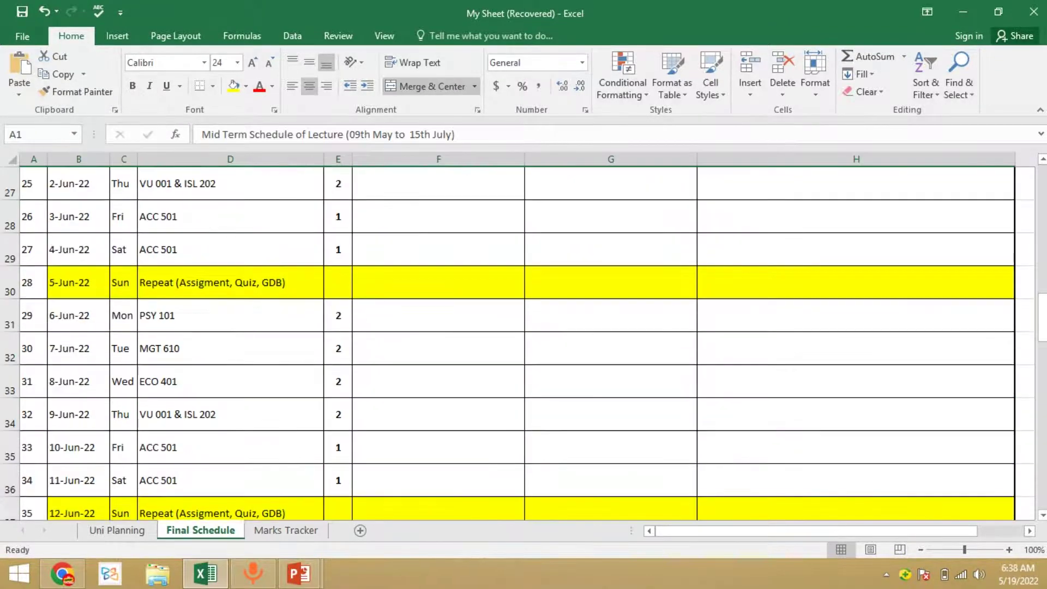
{"action": "scroll", "coordinate": [518, 338], "scroll_direction": "up", "scroll_amount": 9}
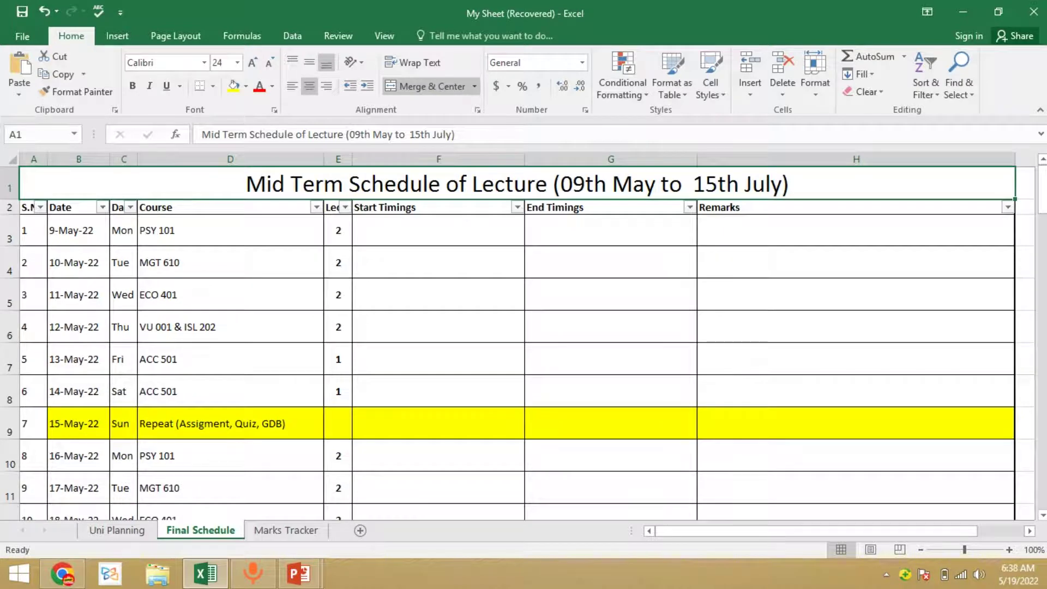
Select the first week's days and courses C3:D8, its lecture counts E3:E8, and the second week's PSY 101 entry in D10
{"action": "left_click_drag", "start_coordinate": [122, 230], "coordinate": [229, 391]}
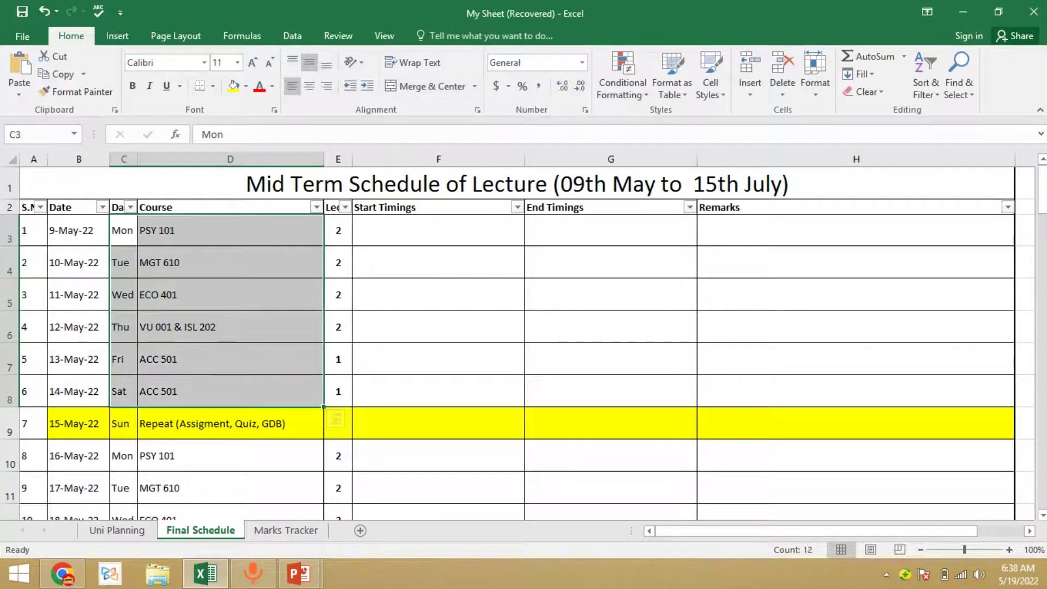
{"action": "left_click_drag", "start_coordinate": [338, 230], "coordinate": [338, 393]}
{"action": "scroll", "coordinate": [518, 338], "scroll_direction": "down", "scroll_amount": 2}
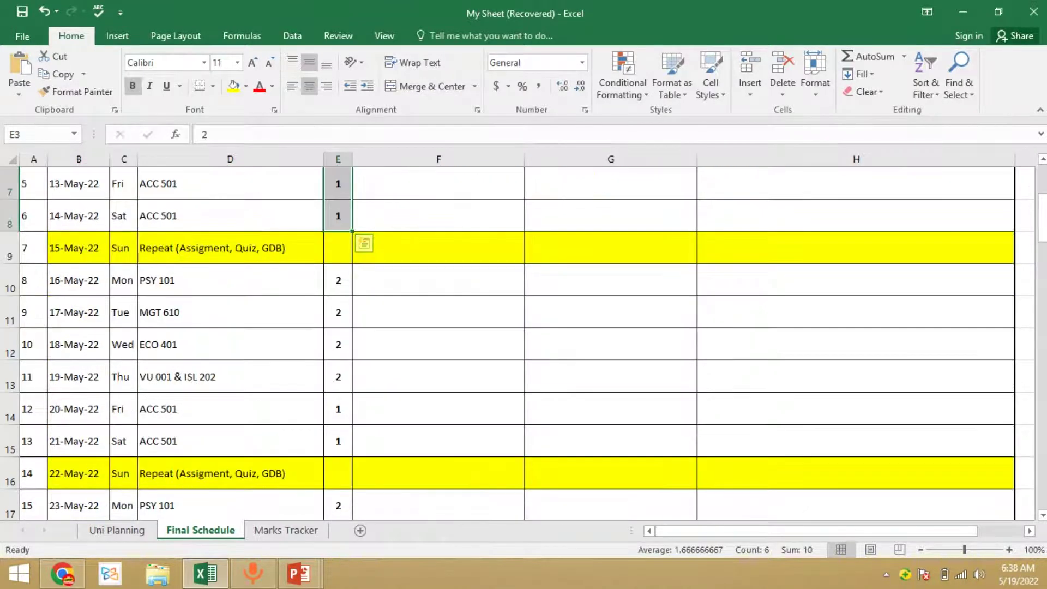
{"action": "left_click", "coordinate": [231, 280]}
{"action": "scroll", "coordinate": [518, 338], "scroll_direction": "up", "scroll_amount": 2}
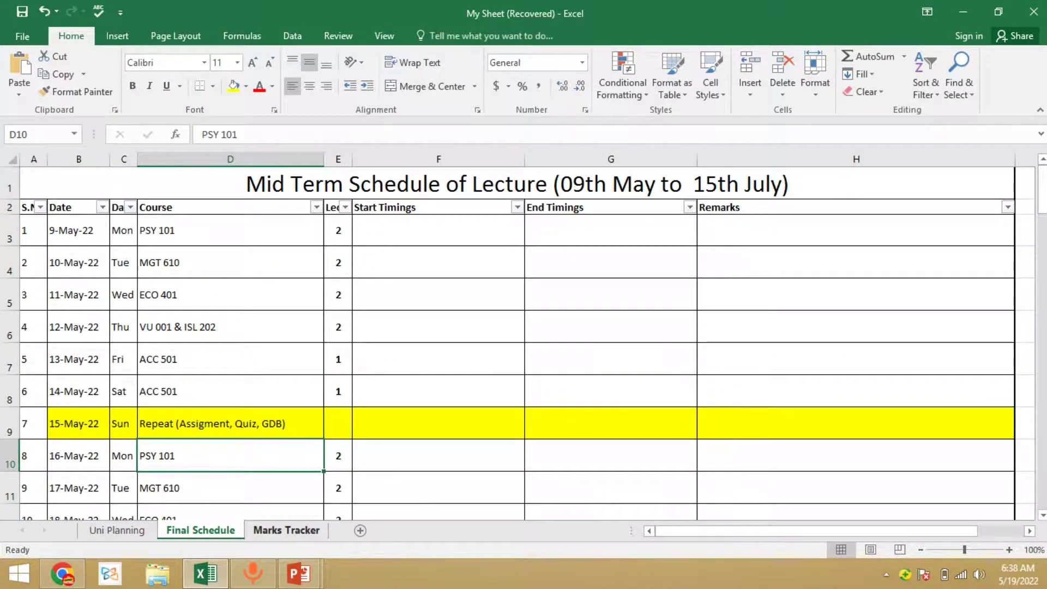
Return to the Marks Tracker sheet and select the Eco 401 table, followed by both course tables A1:I17
{"action": "key", "text": "ctrl+Page_Down"}
{"action": "left_click_drag", "start_coordinate": [285, 316], "coordinate": [284, 408]}
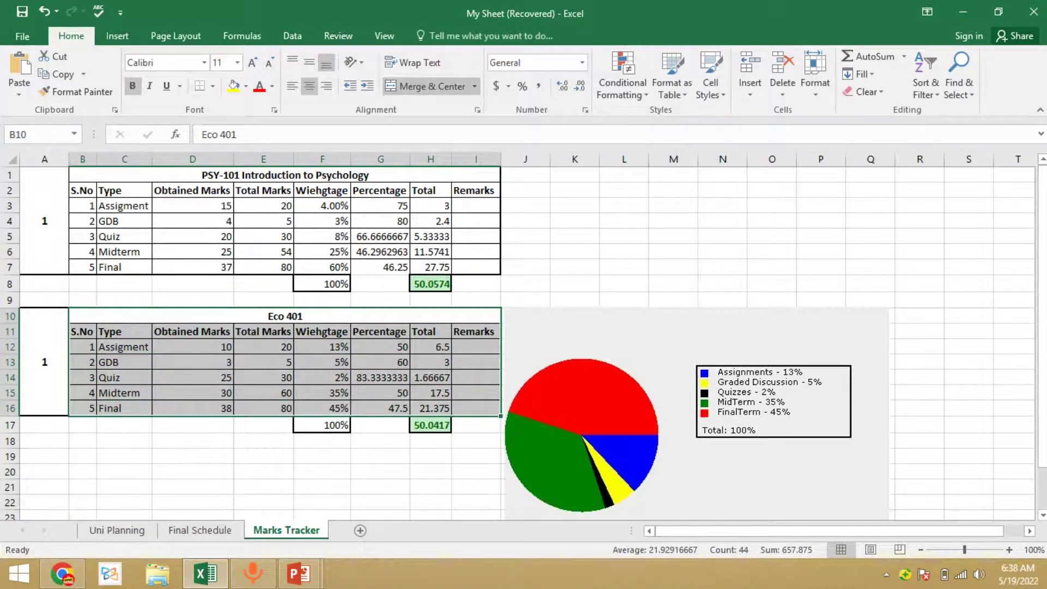
{"action": "left_click_drag", "start_coordinate": [44, 221], "coordinate": [285, 392]}
{"action": "left_click_drag", "start_coordinate": [475, 408], "coordinate": [474, 424]}
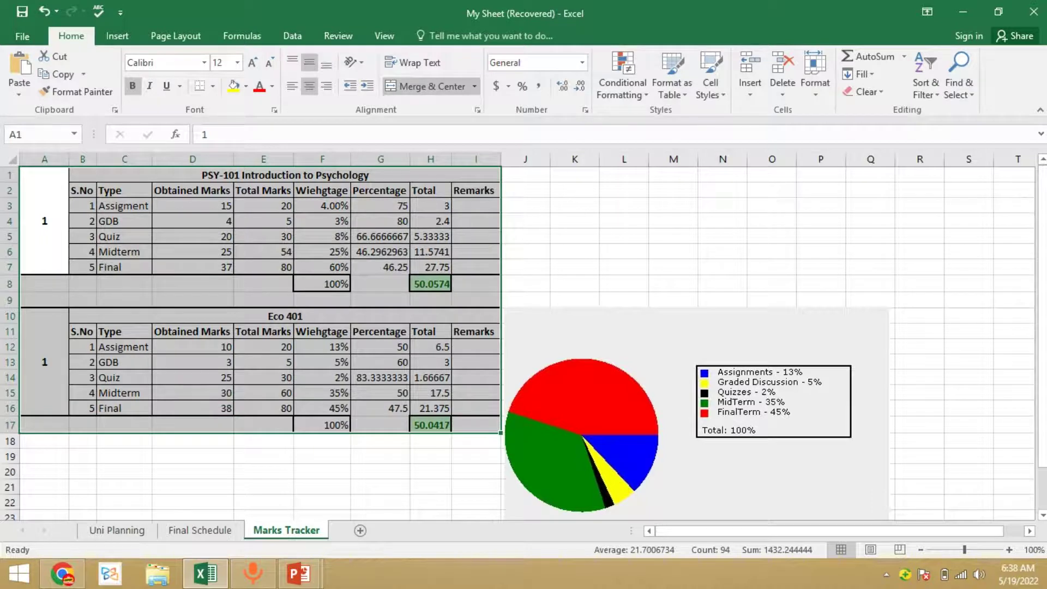
Step through the Eco 401 weightages from the Assignment in F12 to the Final in F16
{"action": "left_click", "coordinate": [322, 347]}
{"action": "left_click", "coordinate": [321, 362]}
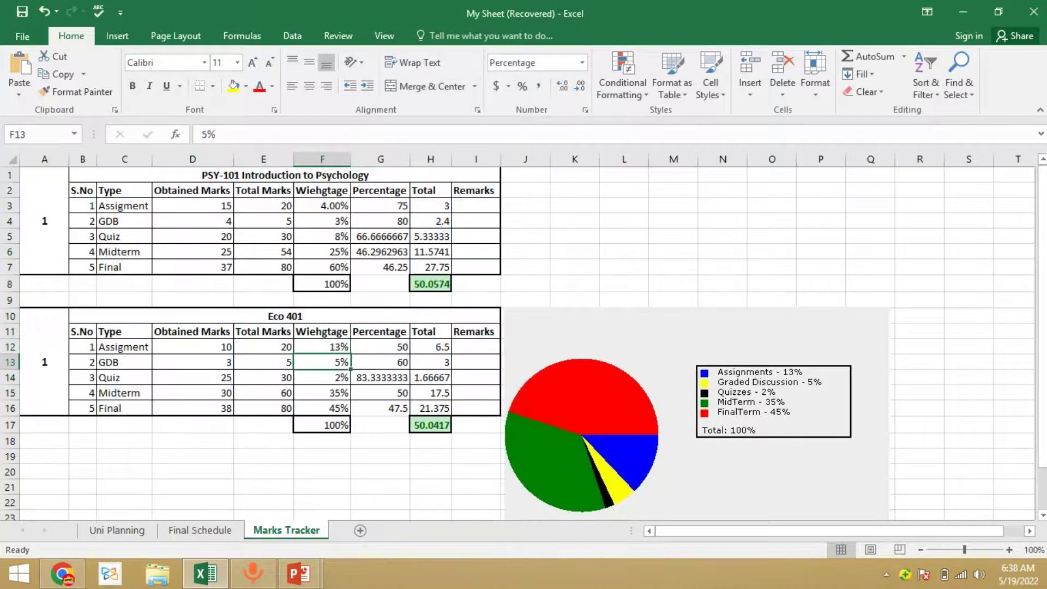
{"action": "left_click", "coordinate": [321, 377]}
{"action": "key", "text": "Down"}
{"action": "key", "text": "Down"}
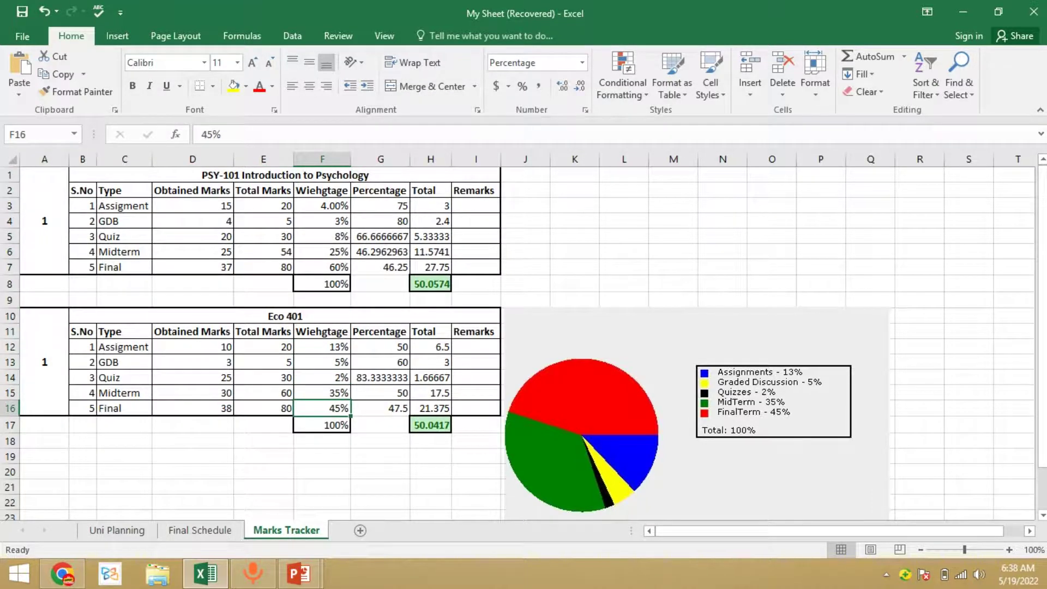